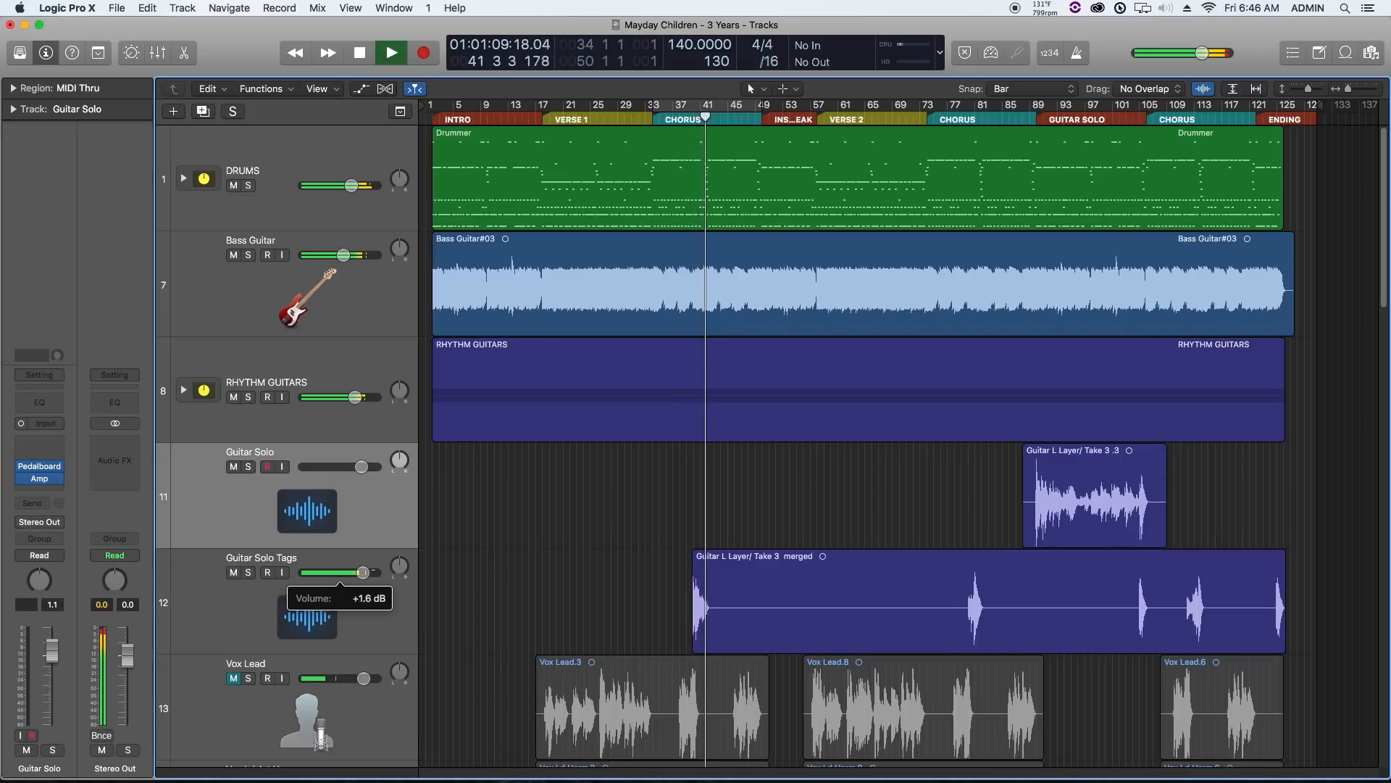
# - Play parts of the second and last choruses to hear the Guitar Solo Tags in the mix
pyautogui.press('space')
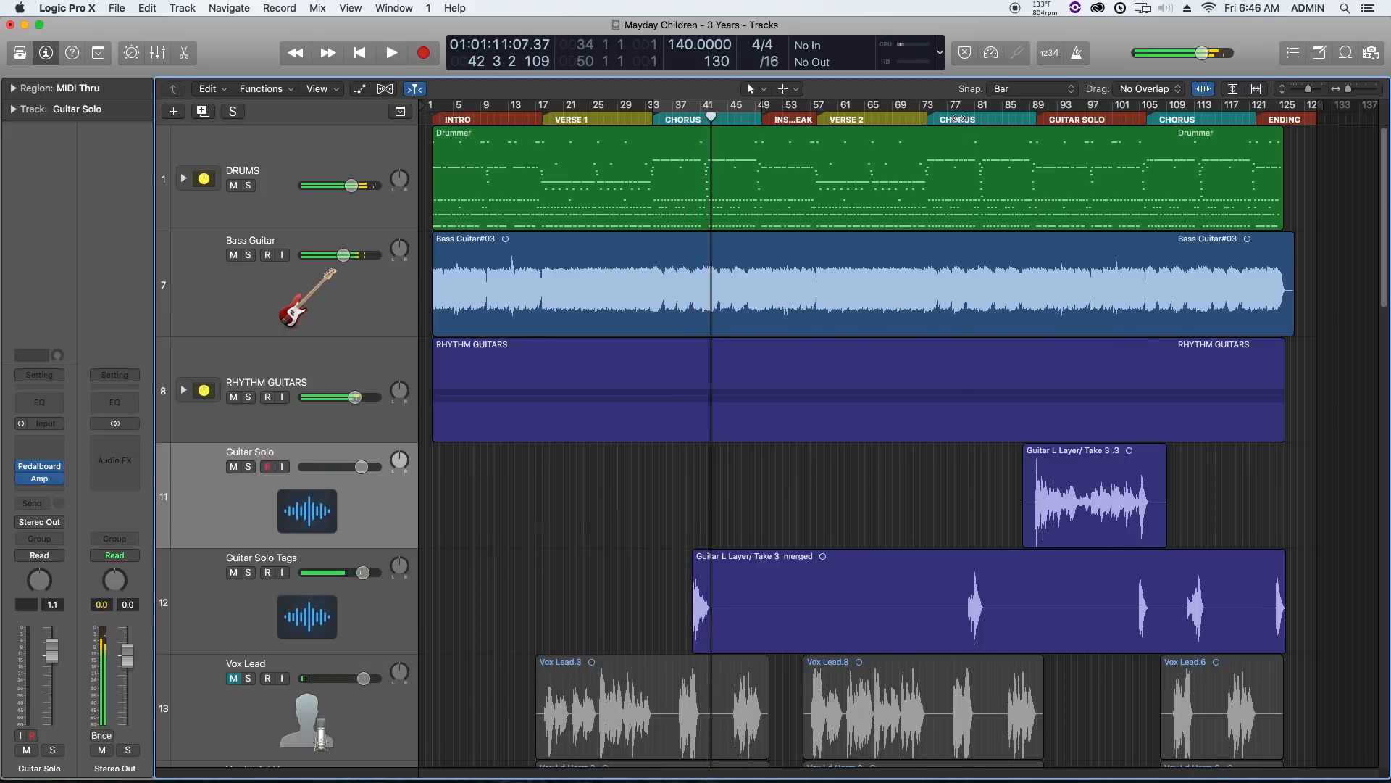
pyautogui.click(959, 118)
pyautogui.press('space')
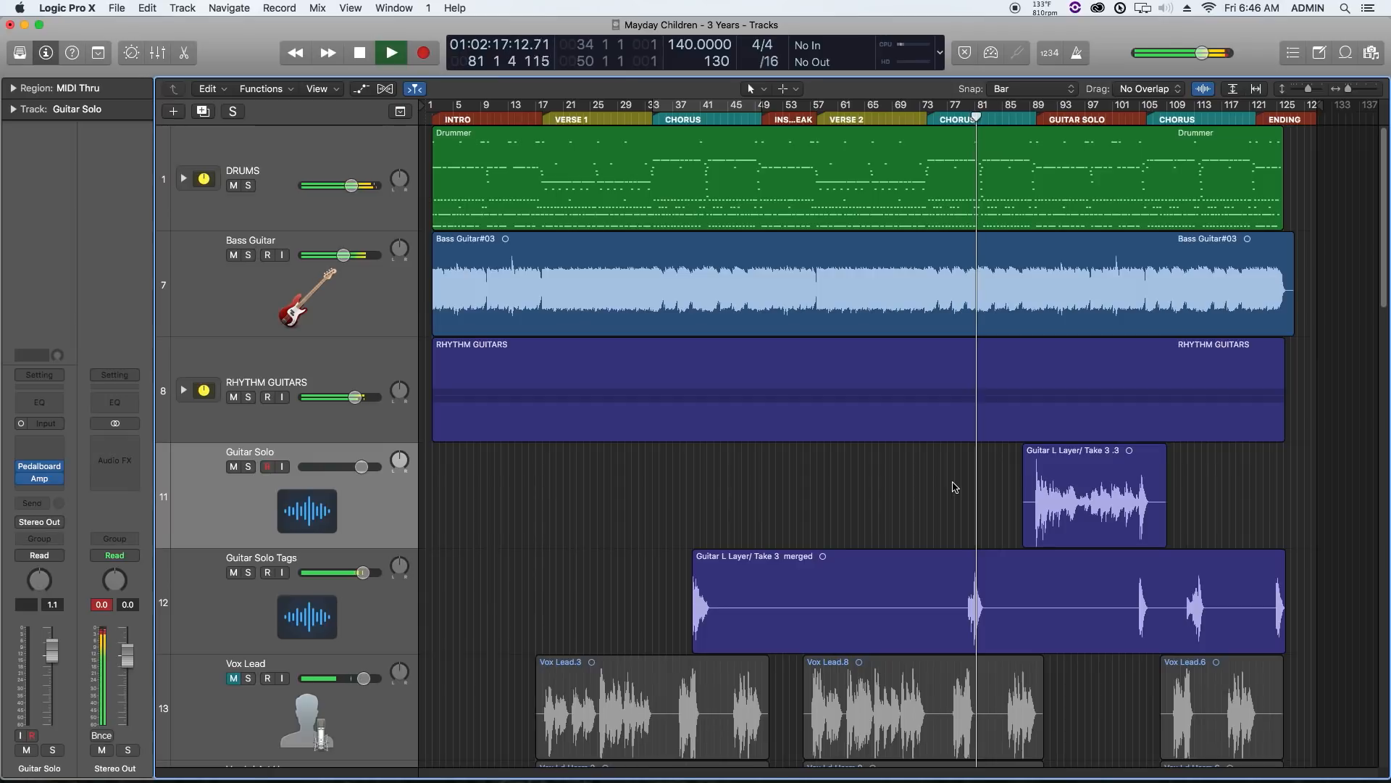
pyautogui.press('space')
pyautogui.click(1178, 119)
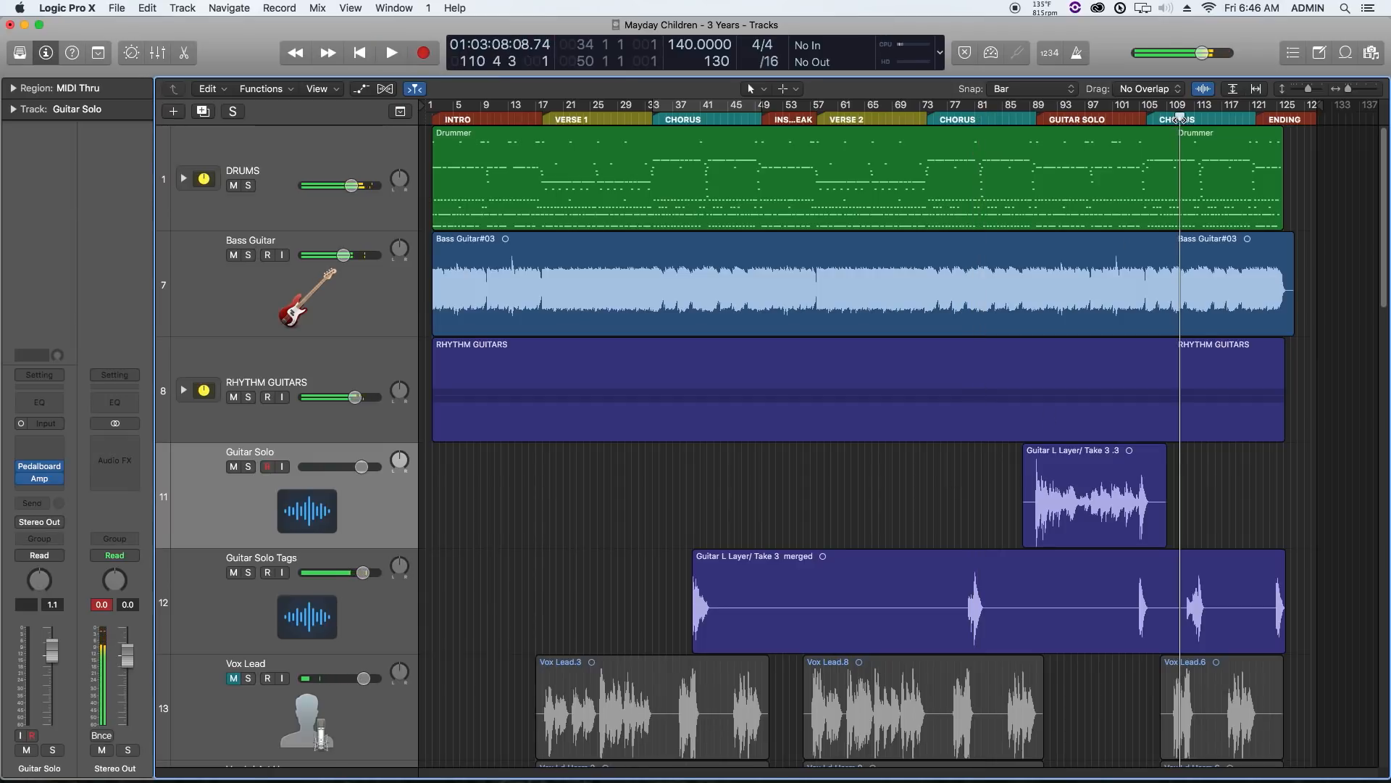
pyautogui.press('space')
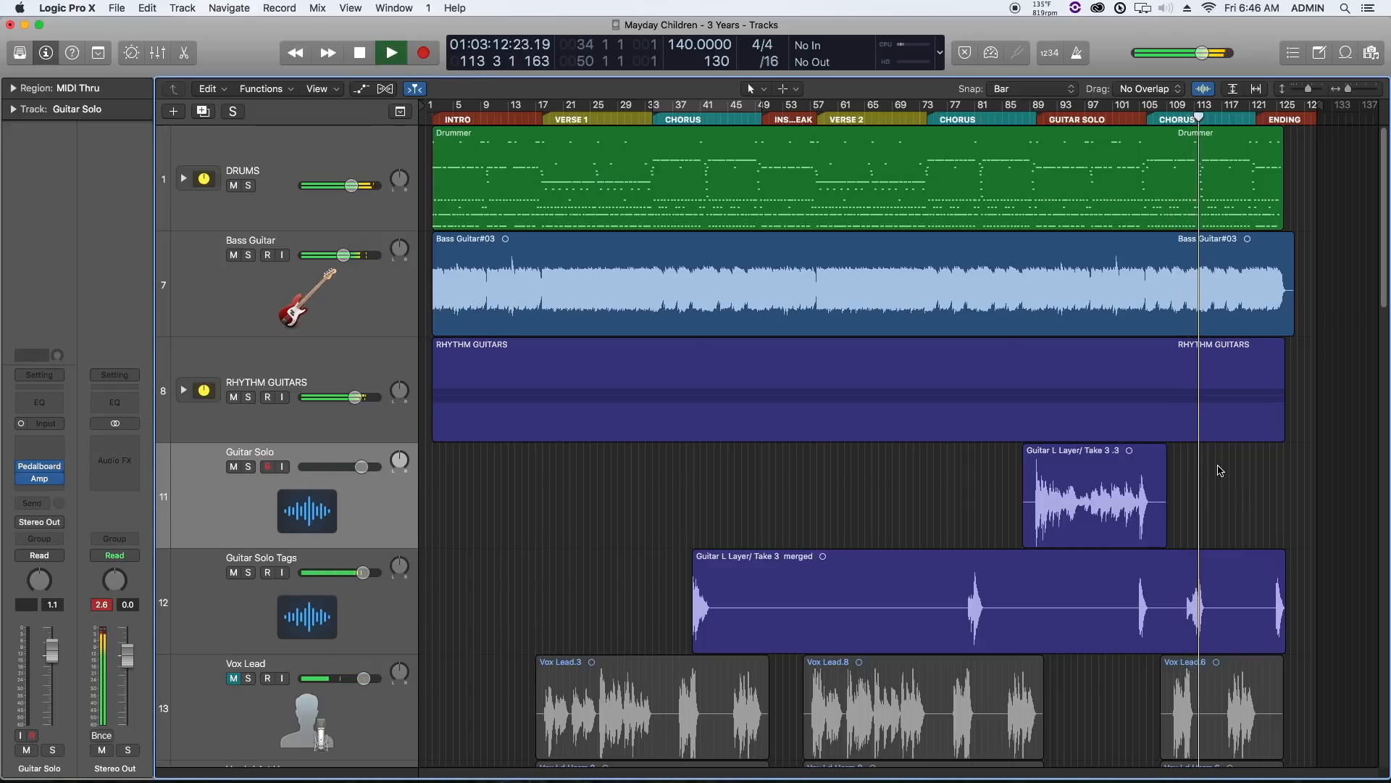
pyautogui.press('space')
# - Play the guitar solo section and set a cycle range around it from 89 2 1 1 to 108 1 1 1
pyautogui.moveTo(1021, 118); pyautogui.dragTo(1030, 118)
pyautogui.press('space')
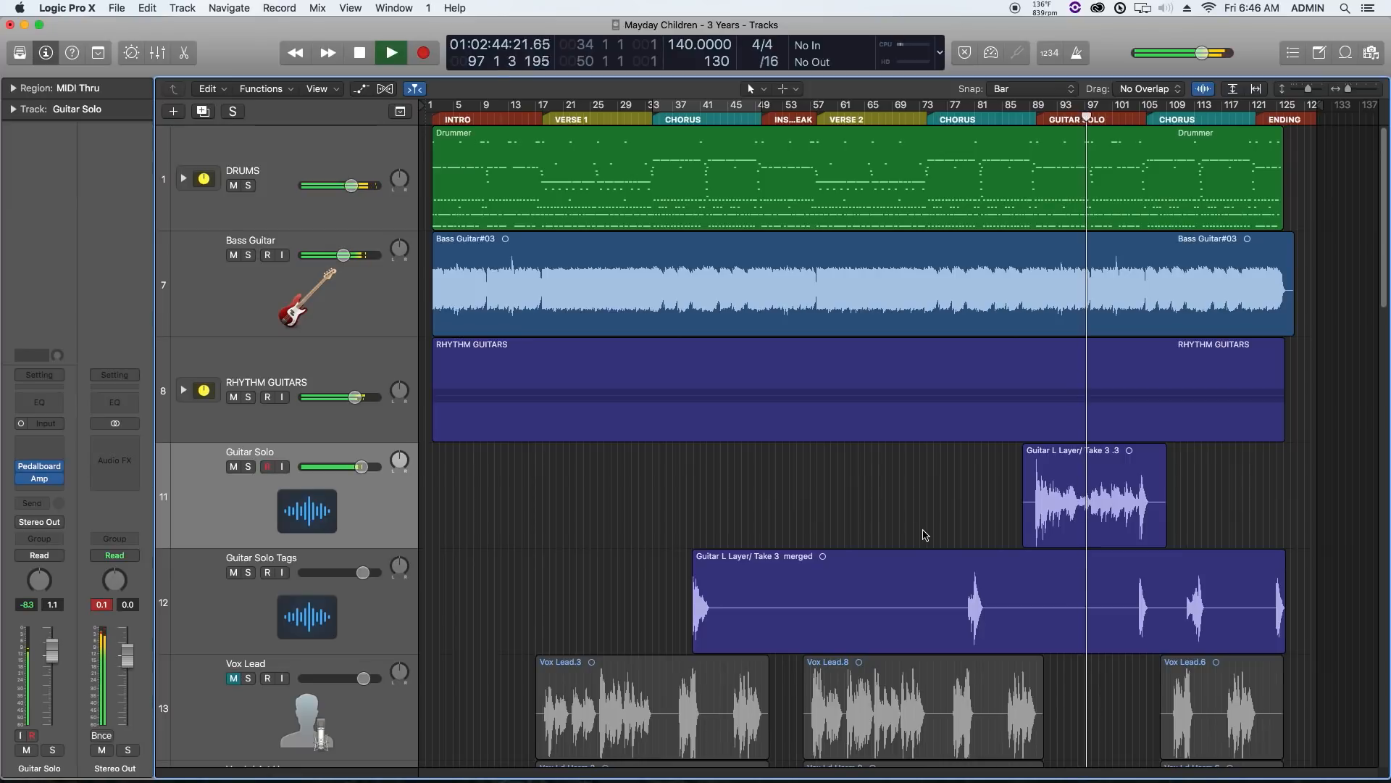
pyautogui.moveTo(1037, 108); pyautogui.dragTo(1164, 131)
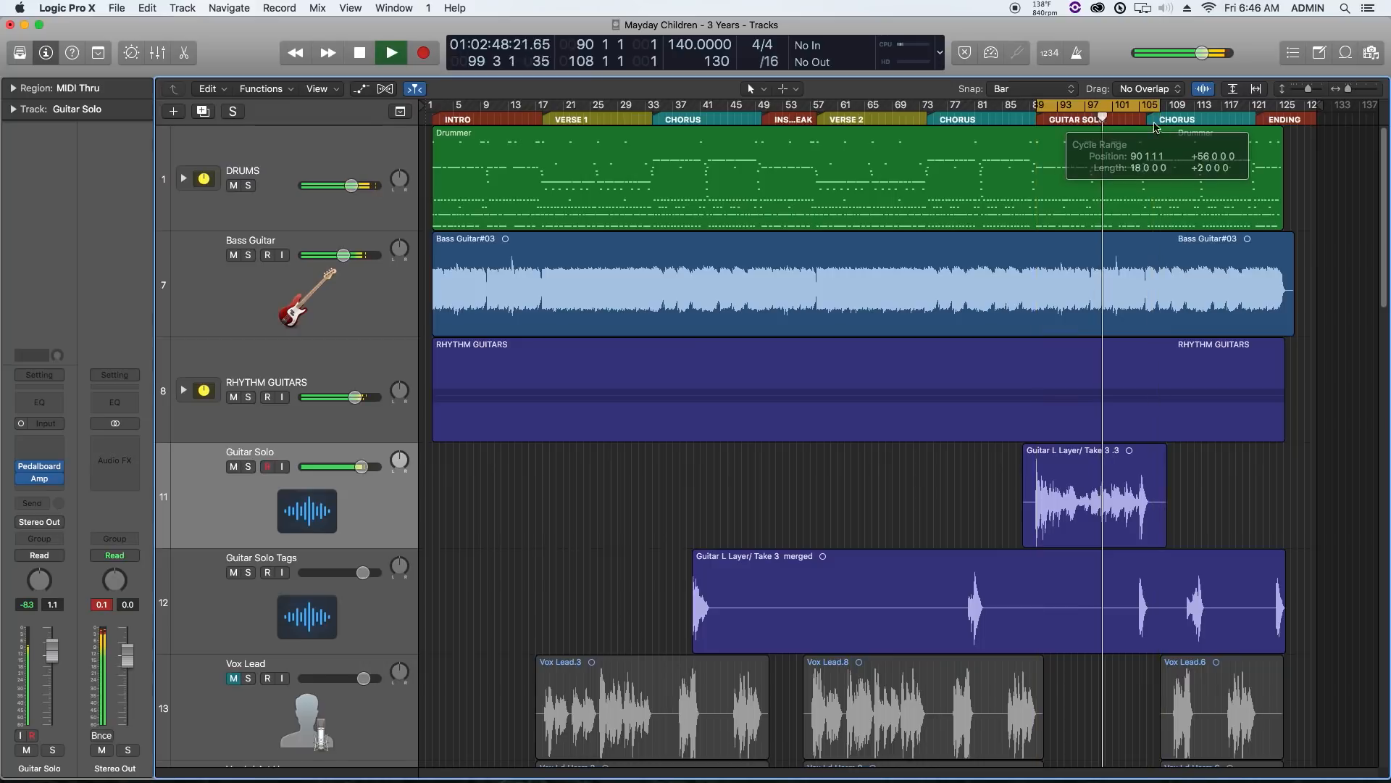
pyautogui.moveTo(1039, 107); pyautogui.dragTo(1032, 107)
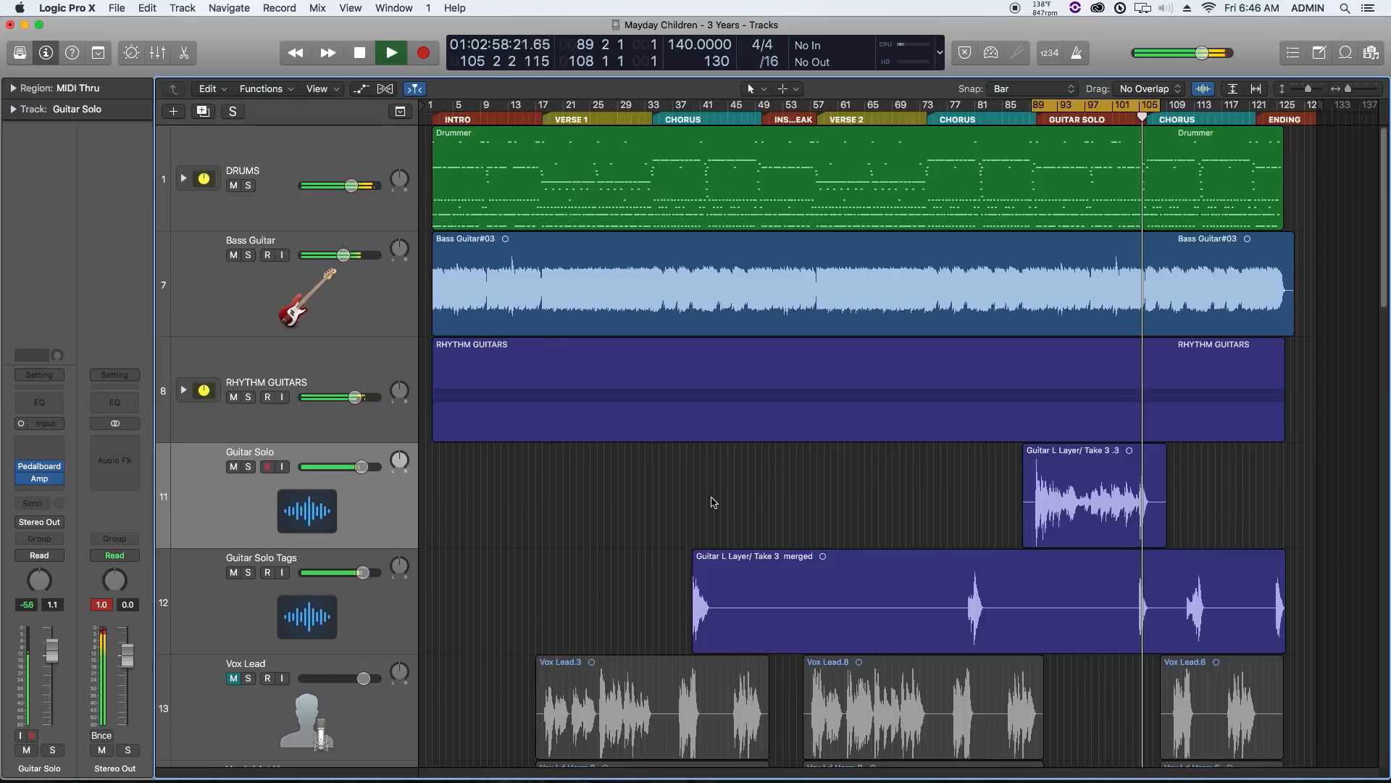
pyautogui.press('space')
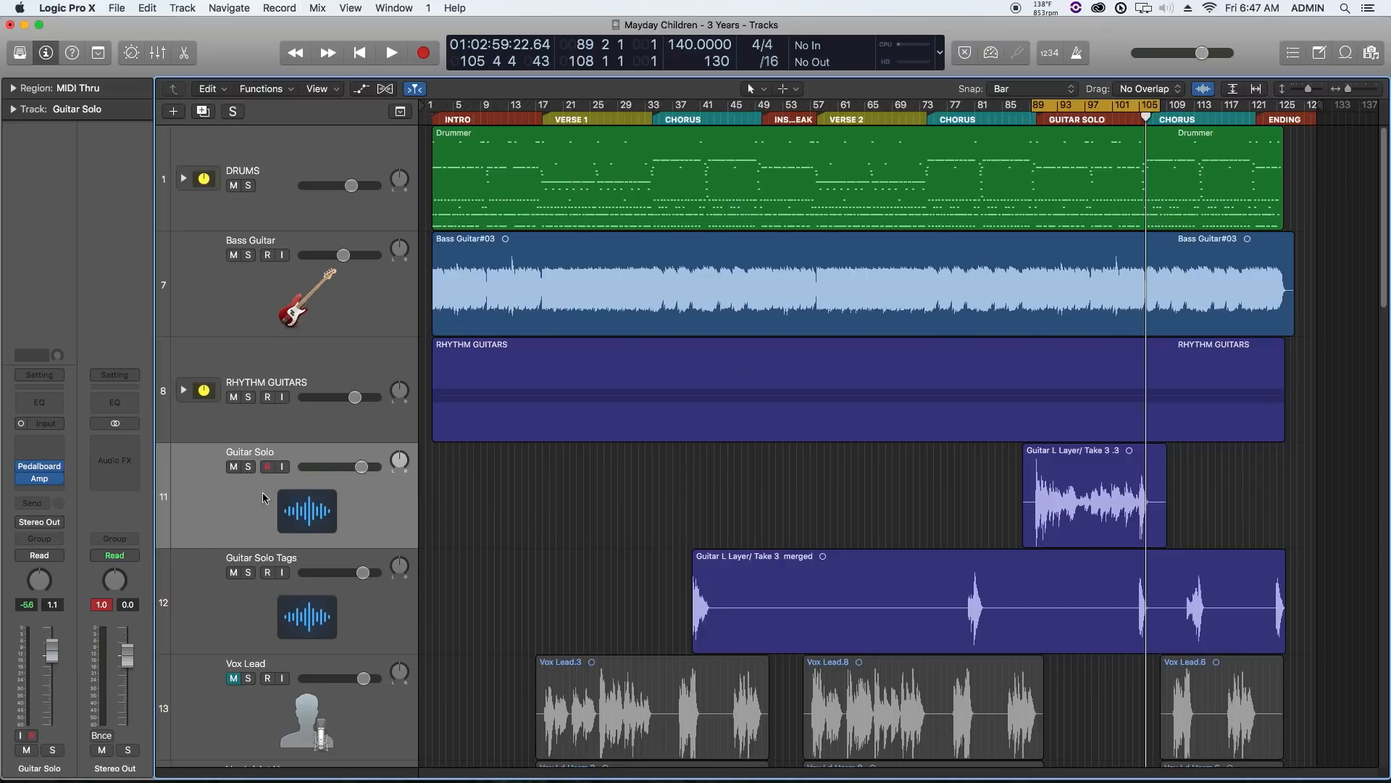
# - Solo the Guitar Solo and Guitar Solo Tags tracks and show the Mixer
pyautogui.click(248, 467)
pyautogui.click(248, 572)
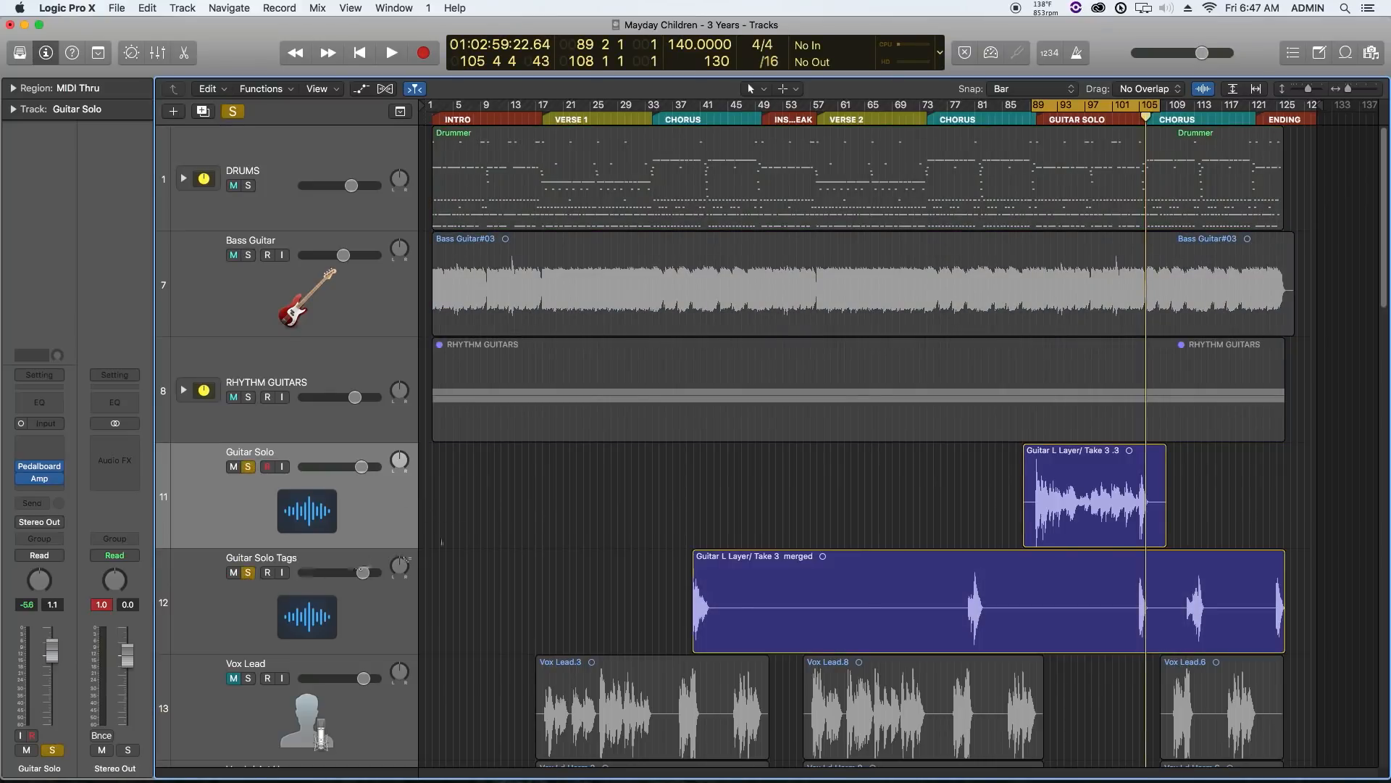
pyautogui.press('x')
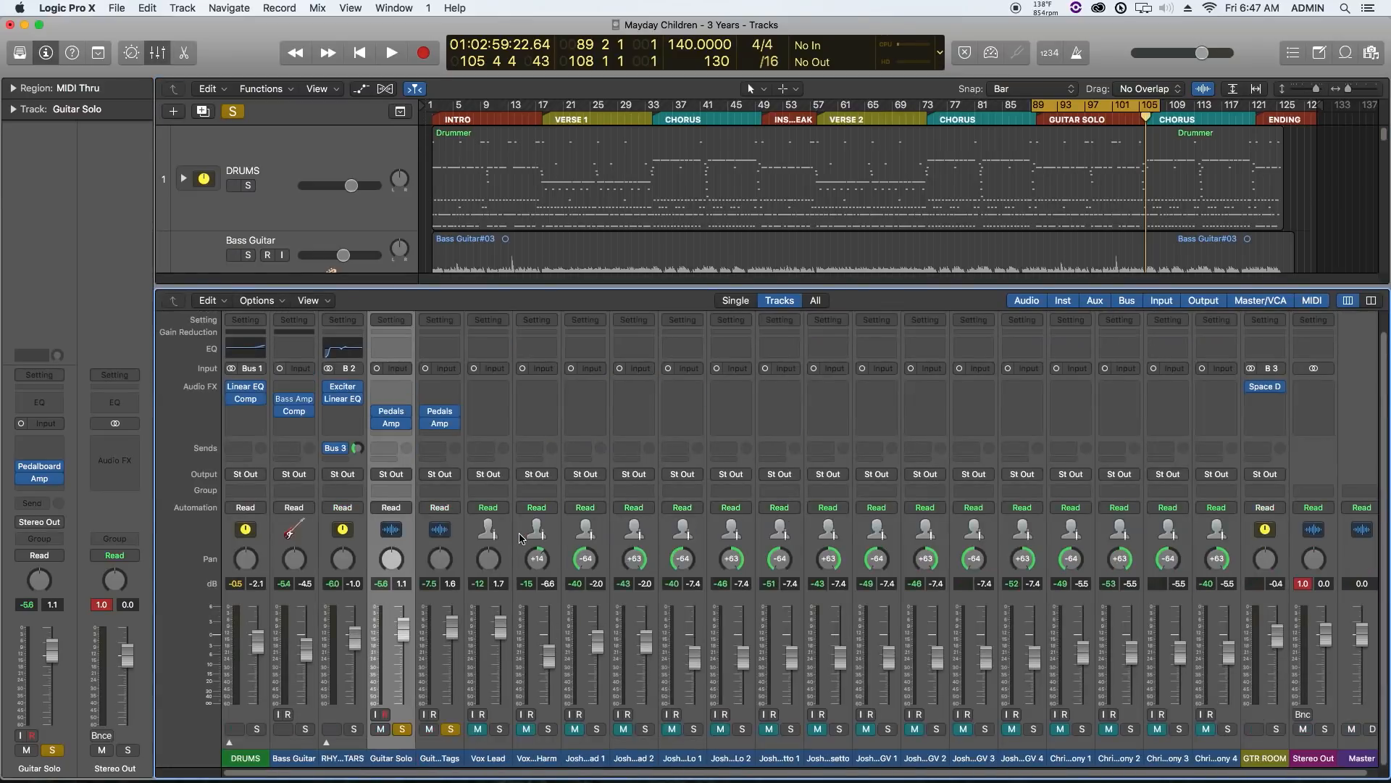
# - Reset the Guitar Solo and Guitar Solo Tags channel strips together, removing their plug-ins, and solo both channels again
pyautogui.keyDown('shift'); pyautogui.click(427, 758); pyautogui.keyUp('shift')
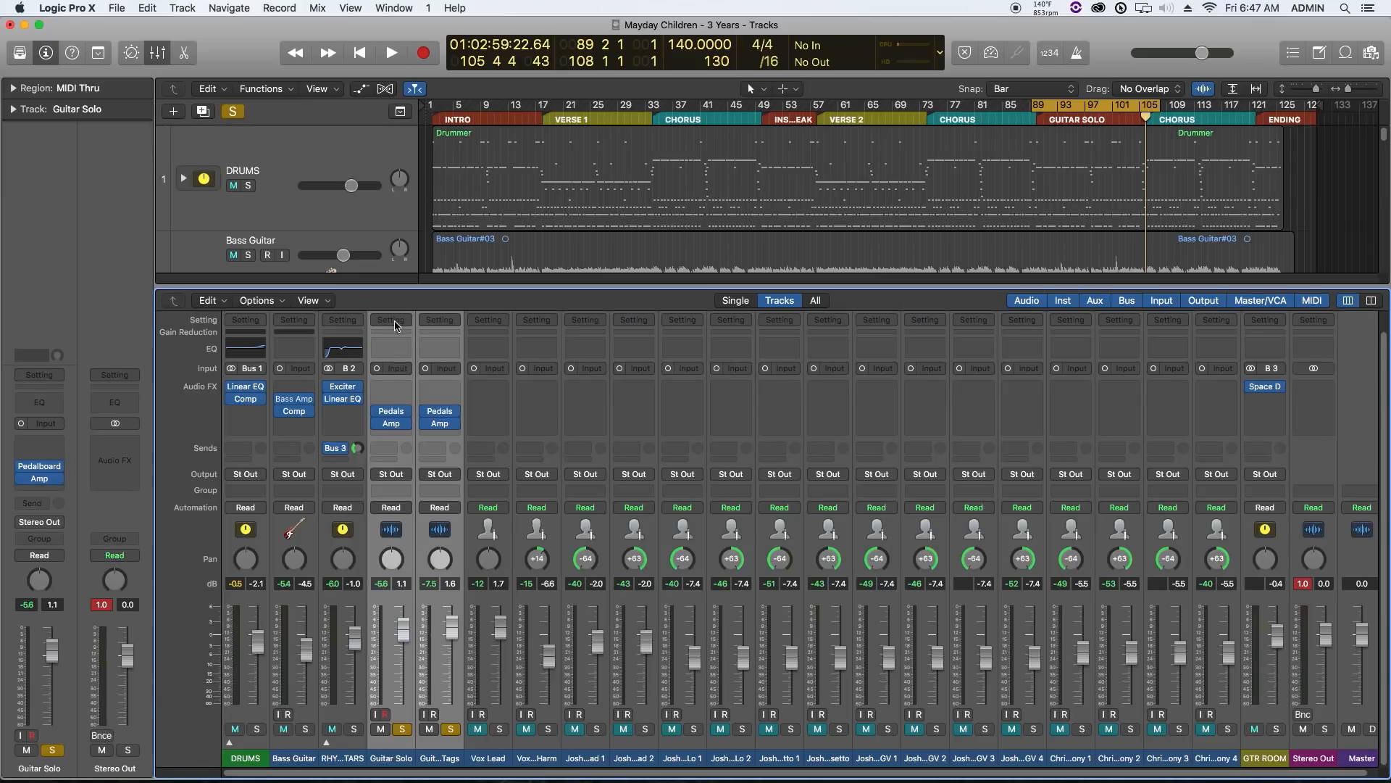
pyautogui.click(395, 325)
pyautogui.click(406, 415)
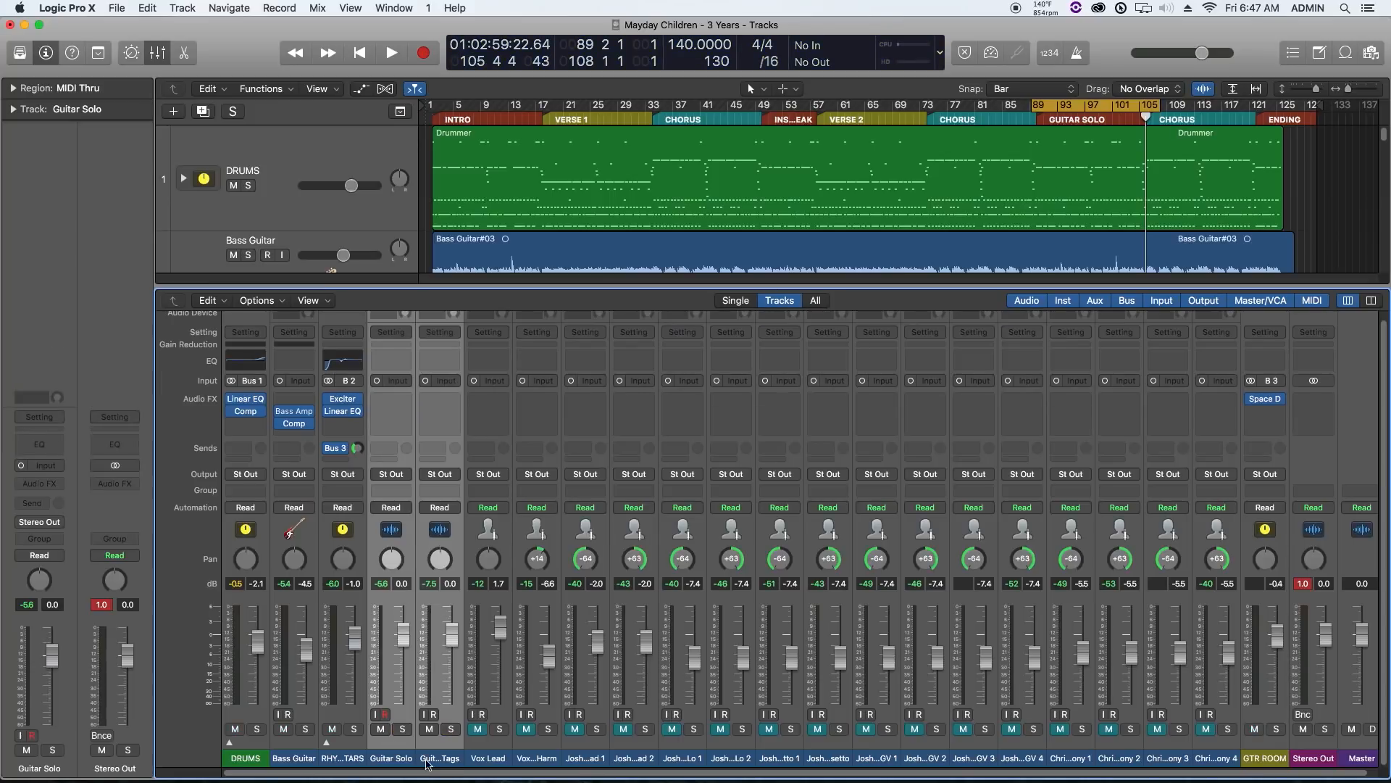
pyautogui.click(405, 730)
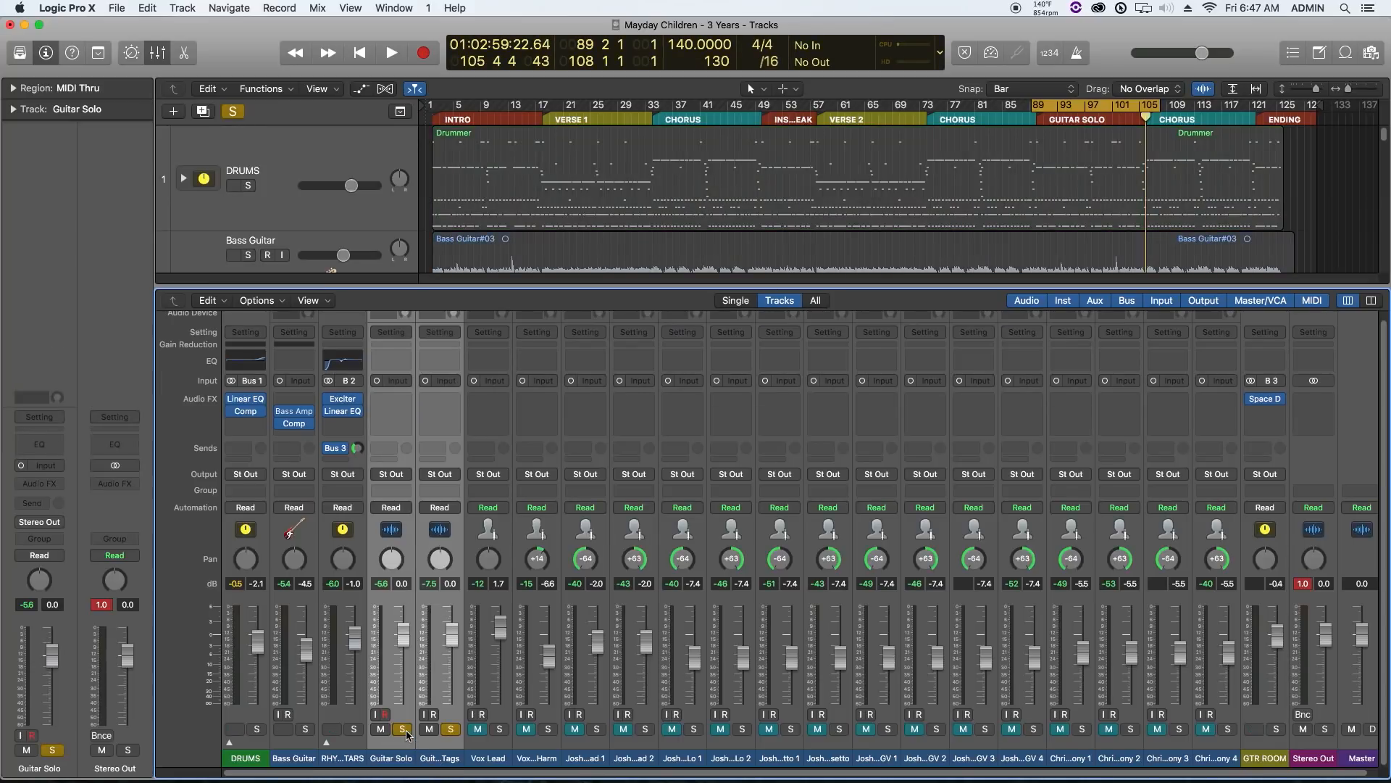
# - Expand the RHYTHM GUITARS stack and copy Guitar L's Amp and Pedals plug-ins to both Guitar Solo and Guitar Solo Tags
pyautogui.click(327, 743)
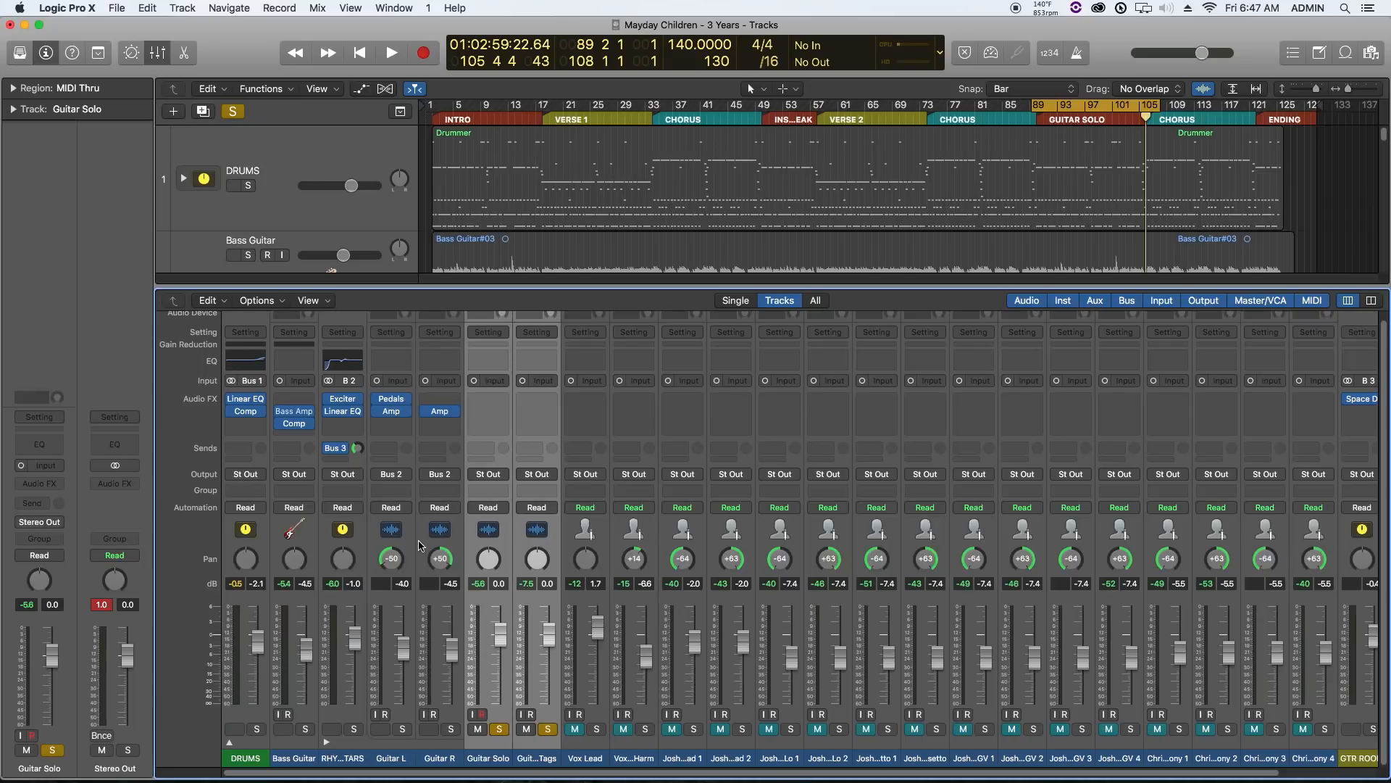
pyautogui.click(389, 758)
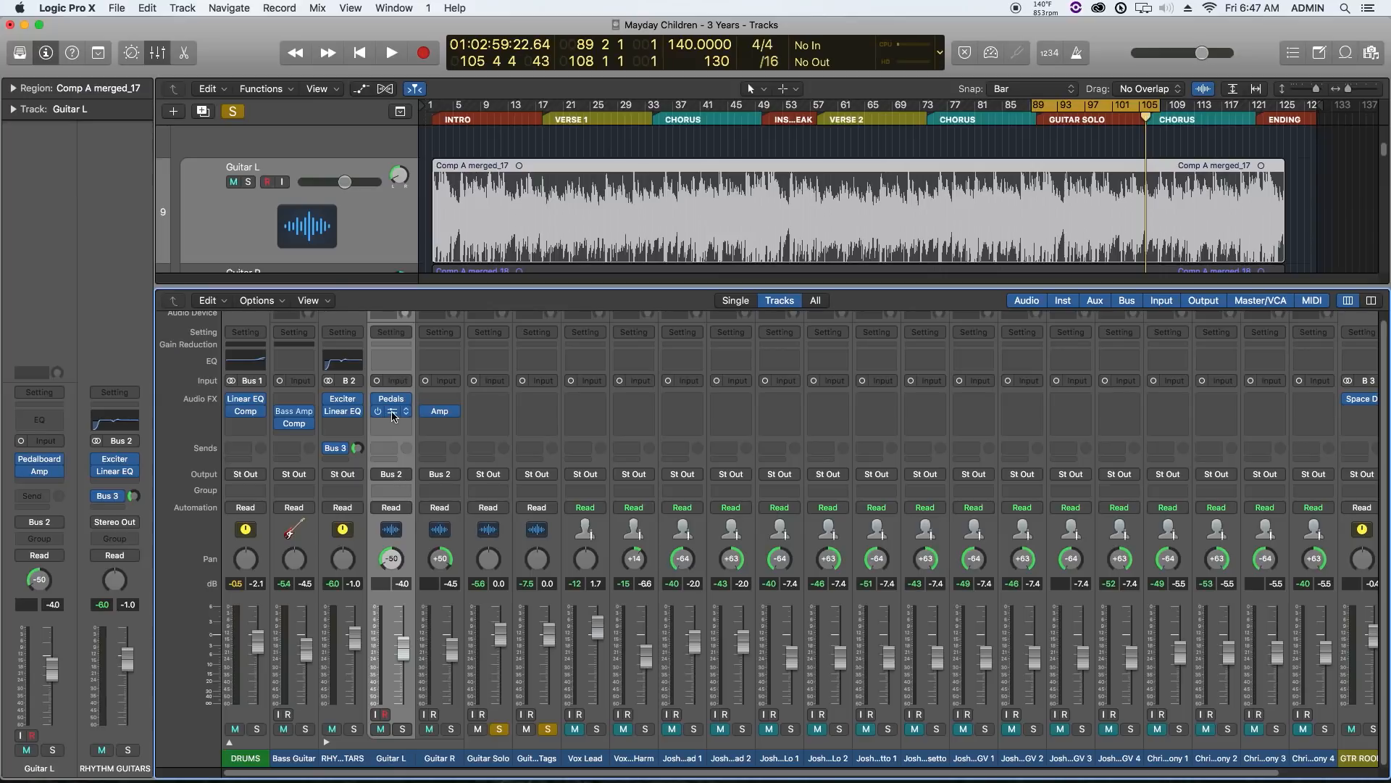
pyautogui.moveTo(392, 415); pyautogui.dragTo(489, 413)
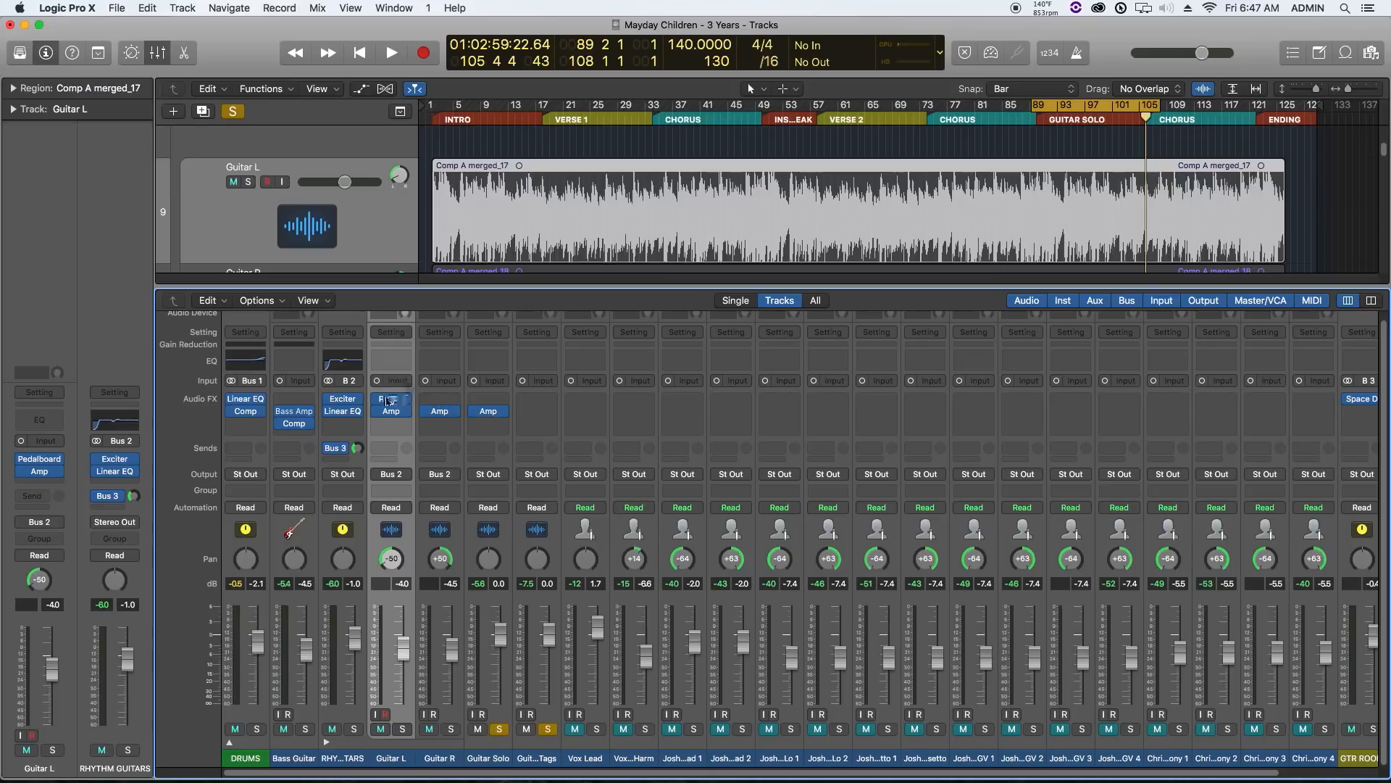
pyautogui.moveTo(394, 405); pyautogui.dragTo(535, 402)
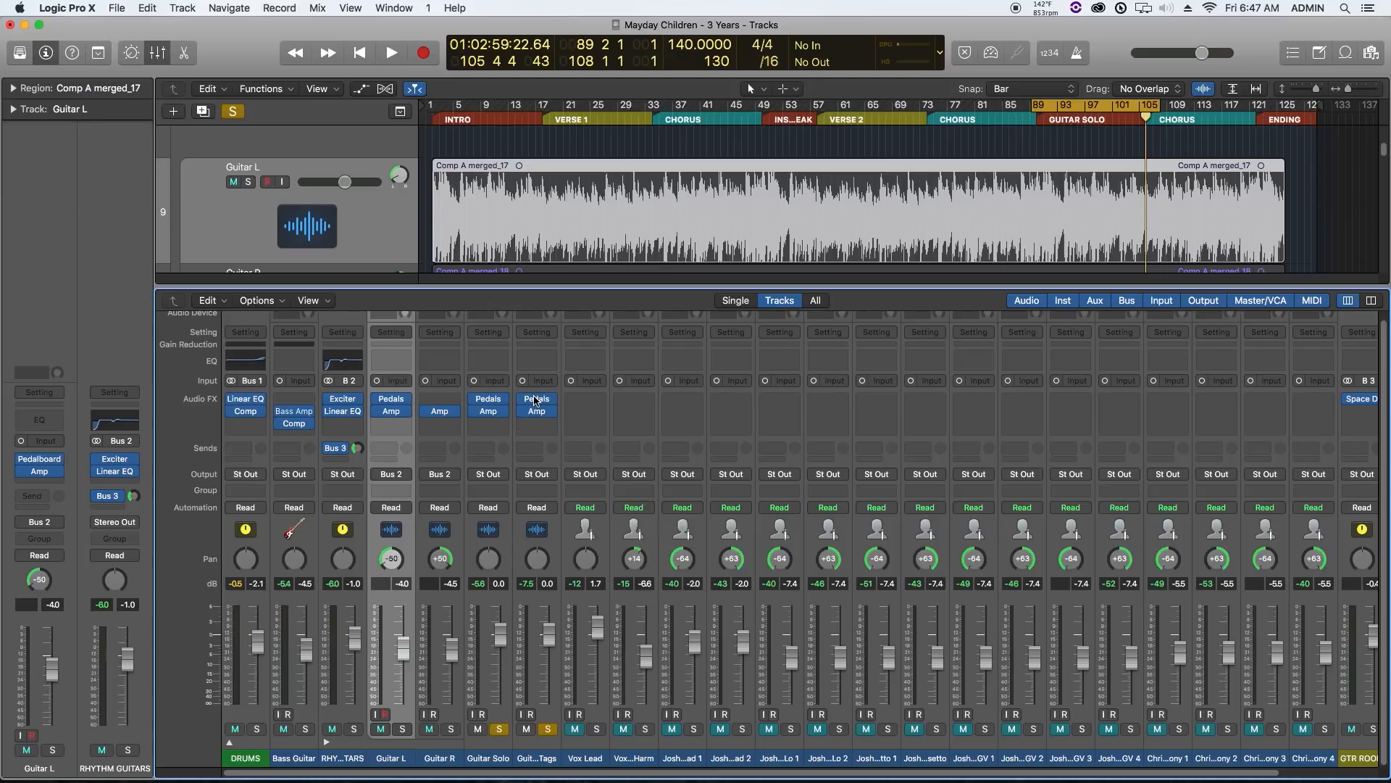
# - In Guitar Solo's Amp Designer, adjust the gain and bass and move the cabinet microphone further off-centre
pyautogui.click(491, 413)
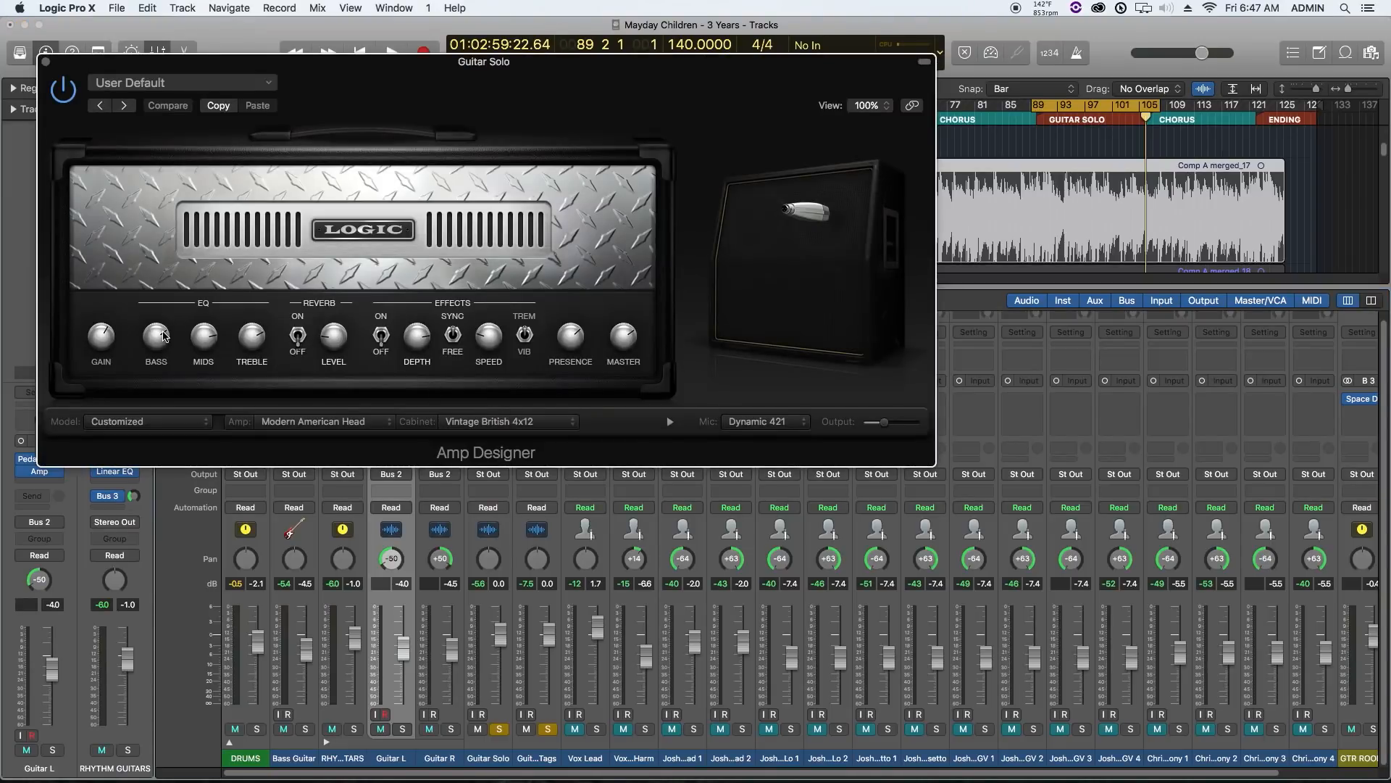
pyautogui.moveTo(101, 342); pyautogui.dragTo(105, 339)
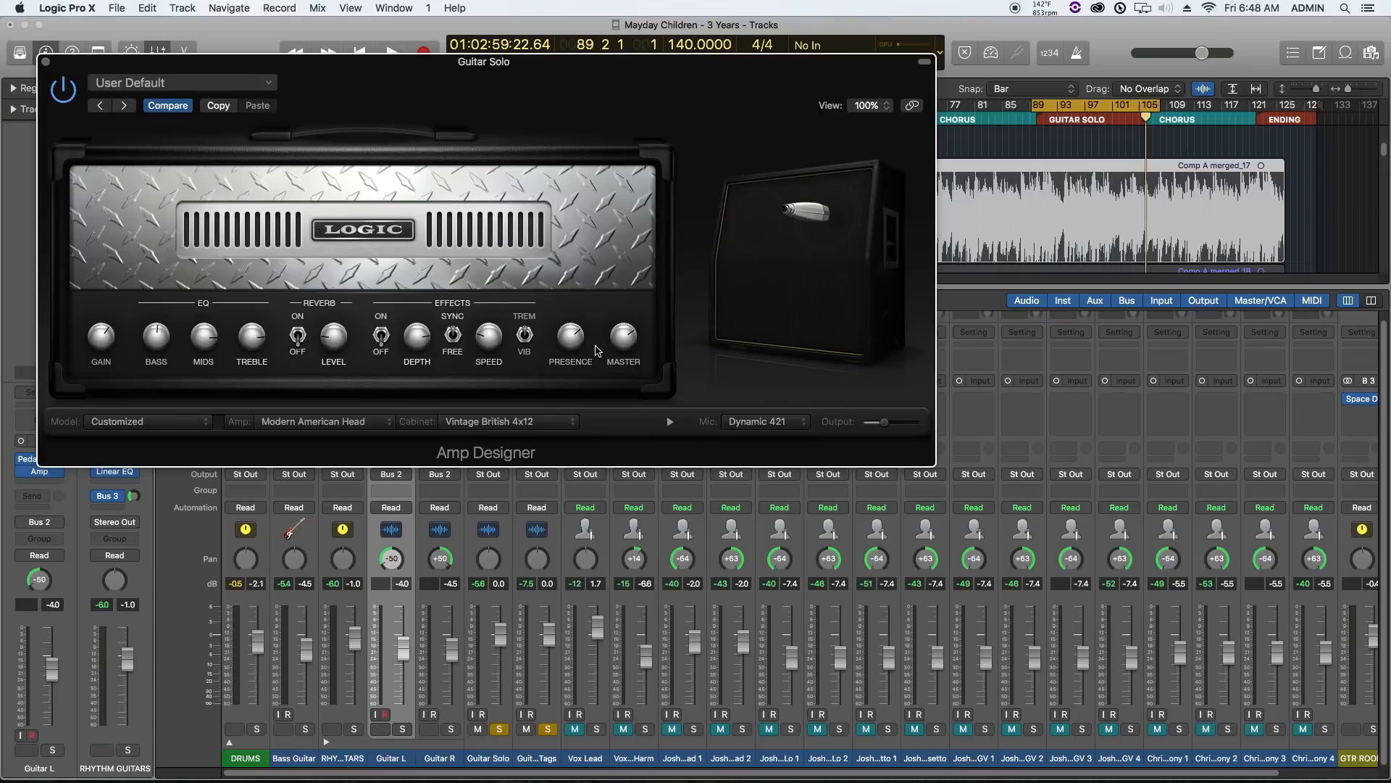
pyautogui.moveTo(722, 387)
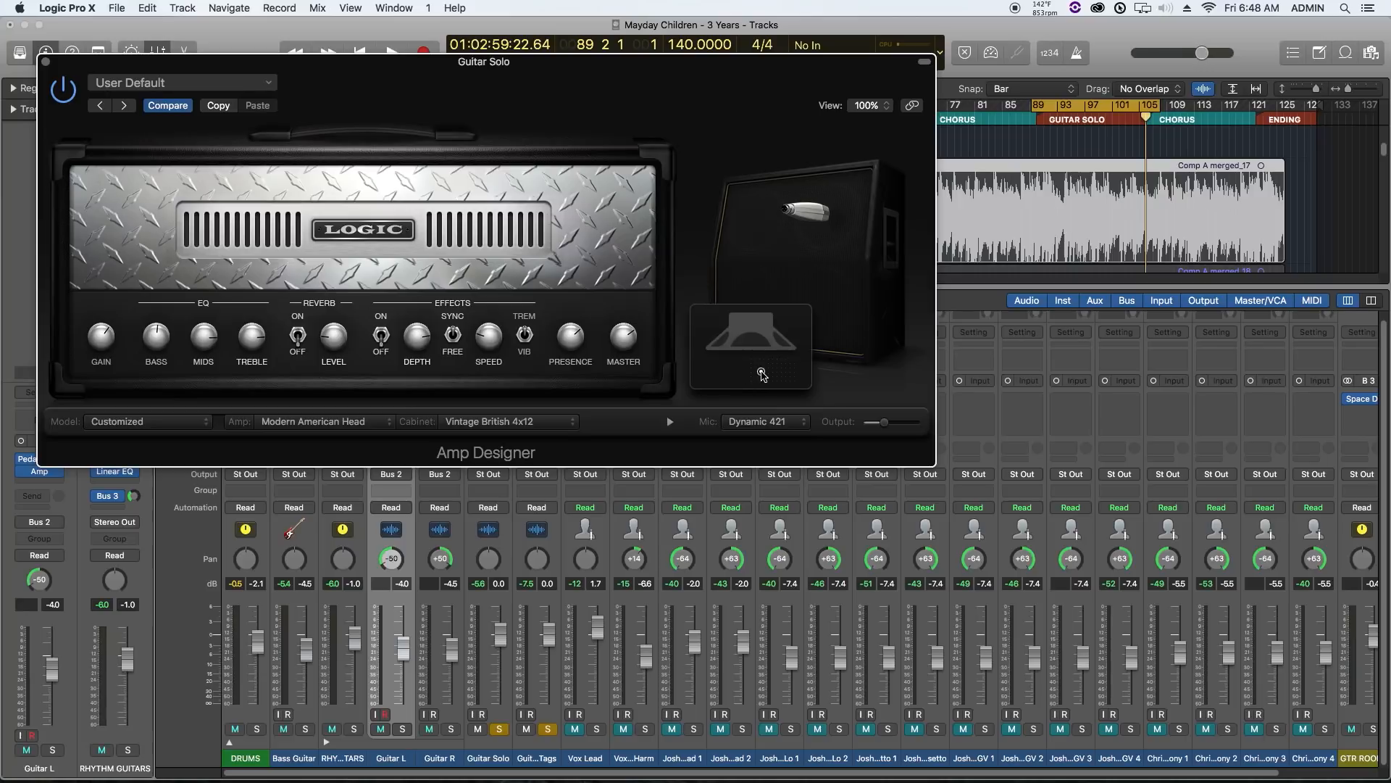
pyautogui.moveTo(761, 372); pyautogui.dragTo(778, 373)
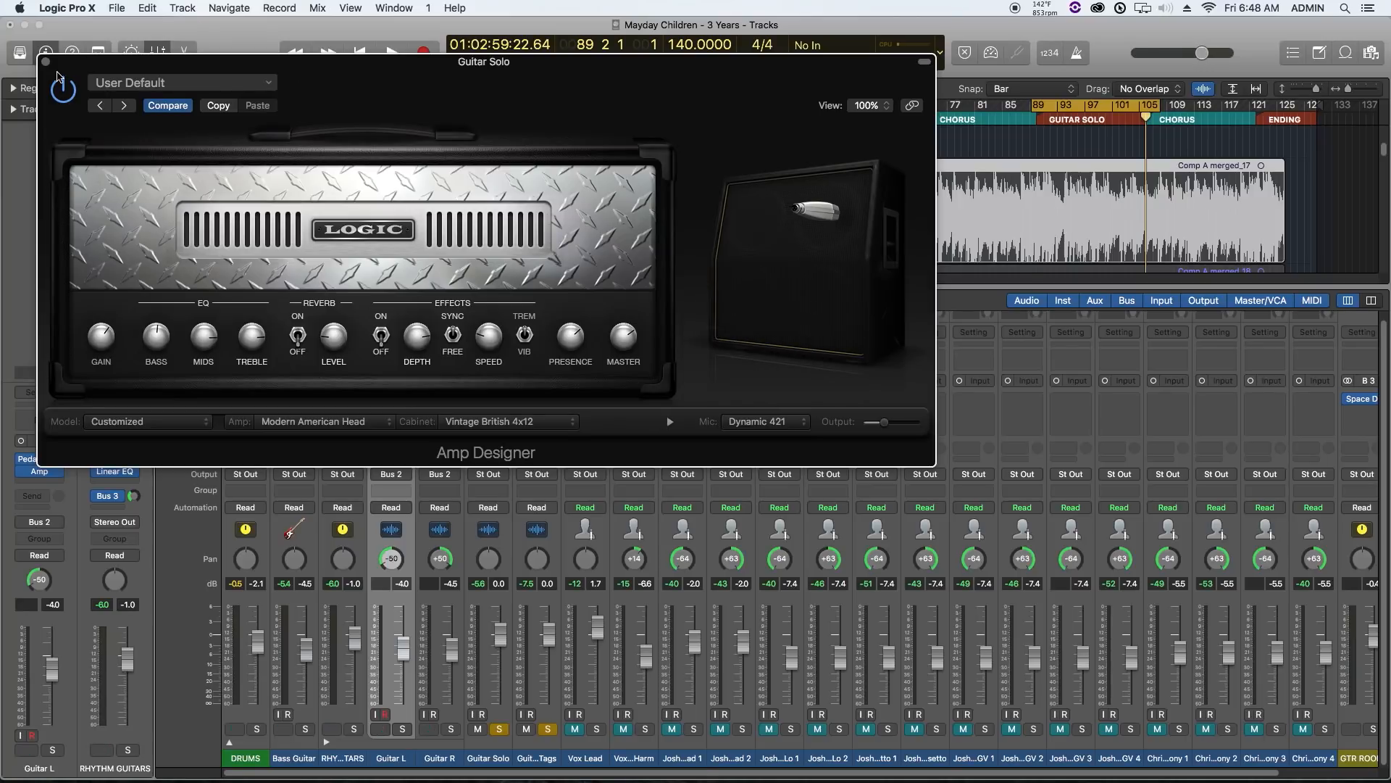
# - Play the cycled solo, fine-tune the cabinet microphone position in Amp Designer, and close the plug-in window
pyautogui.press('space')
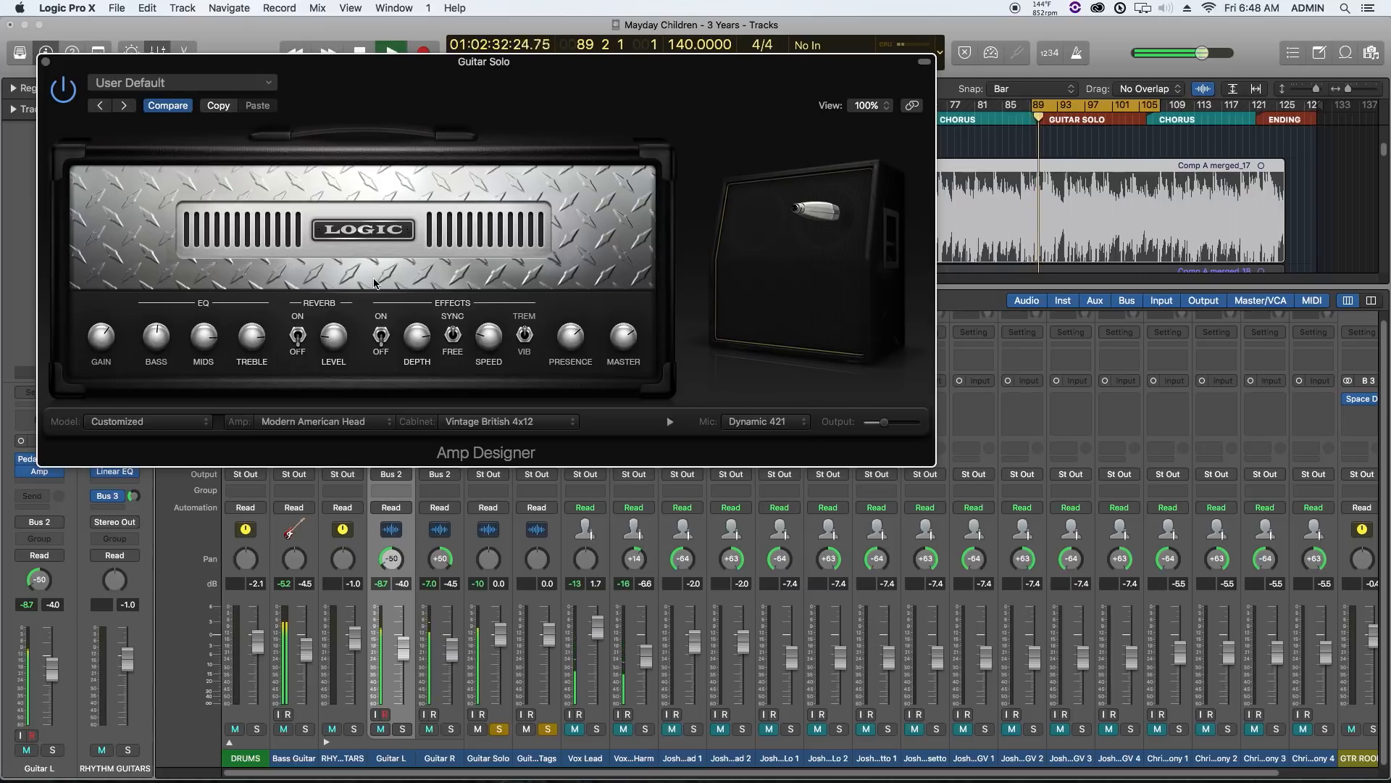
pyautogui.moveTo(745, 379)
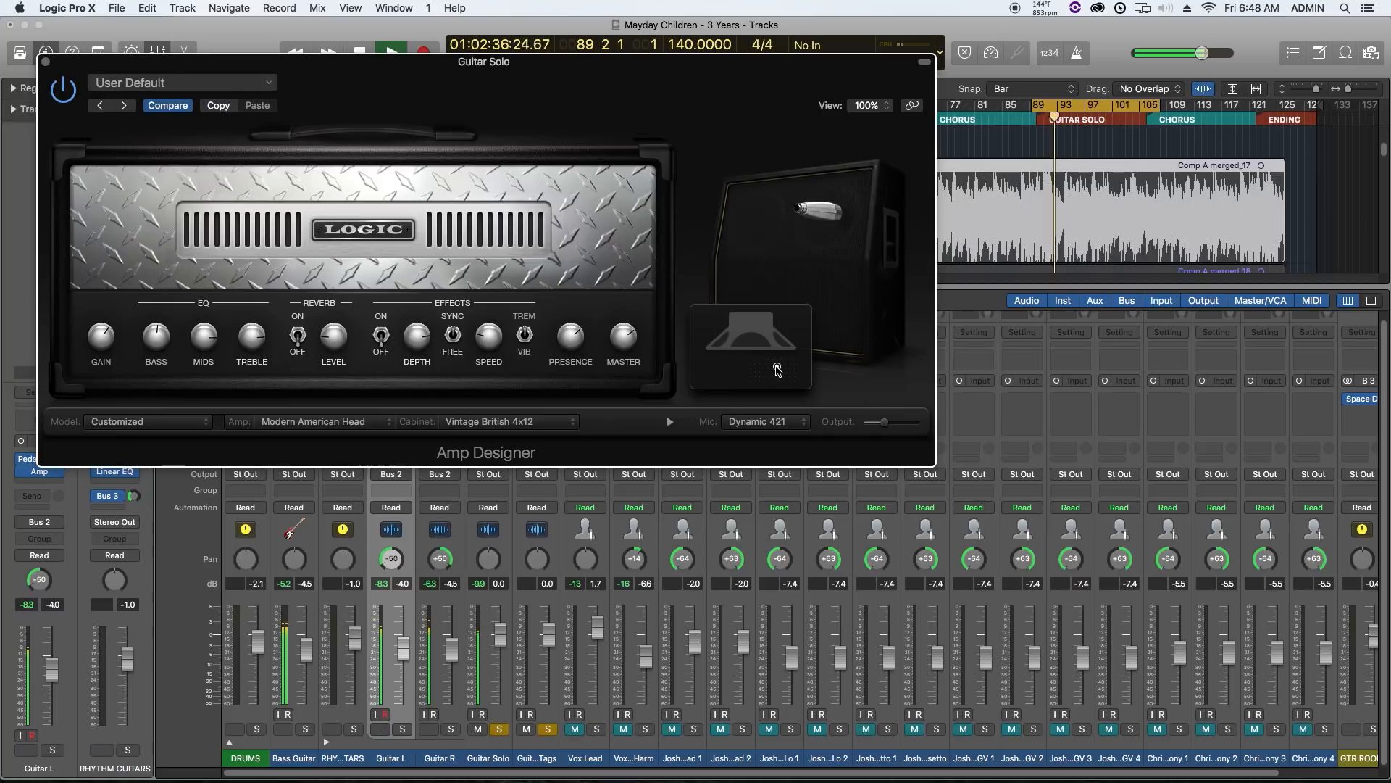
pyautogui.moveTo(774, 373); pyautogui.dragTo(779, 376)
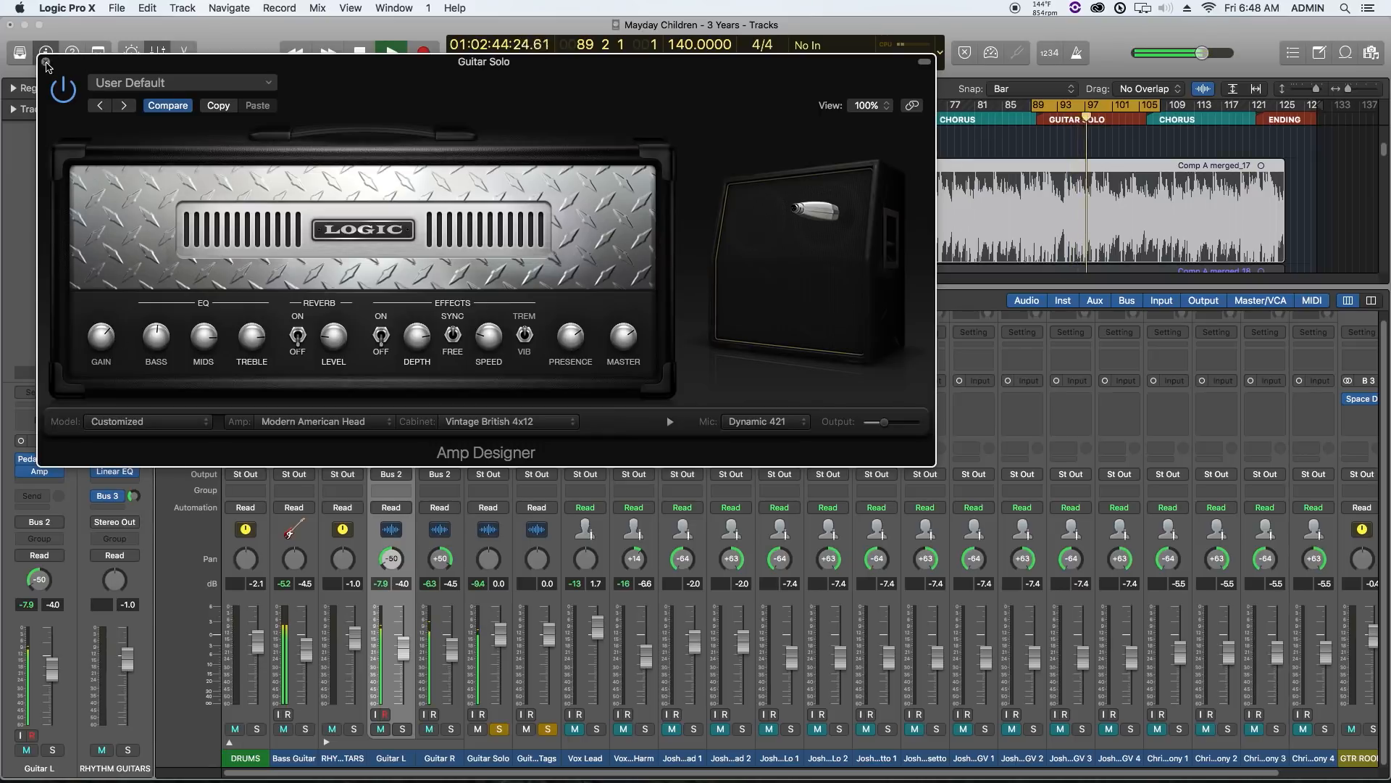
pyautogui.click(46, 62)
# - Open Guitar L's Pedalboard and raise the Drive and Level on the Vintage Drive pedal
pyautogui.click(391, 402)
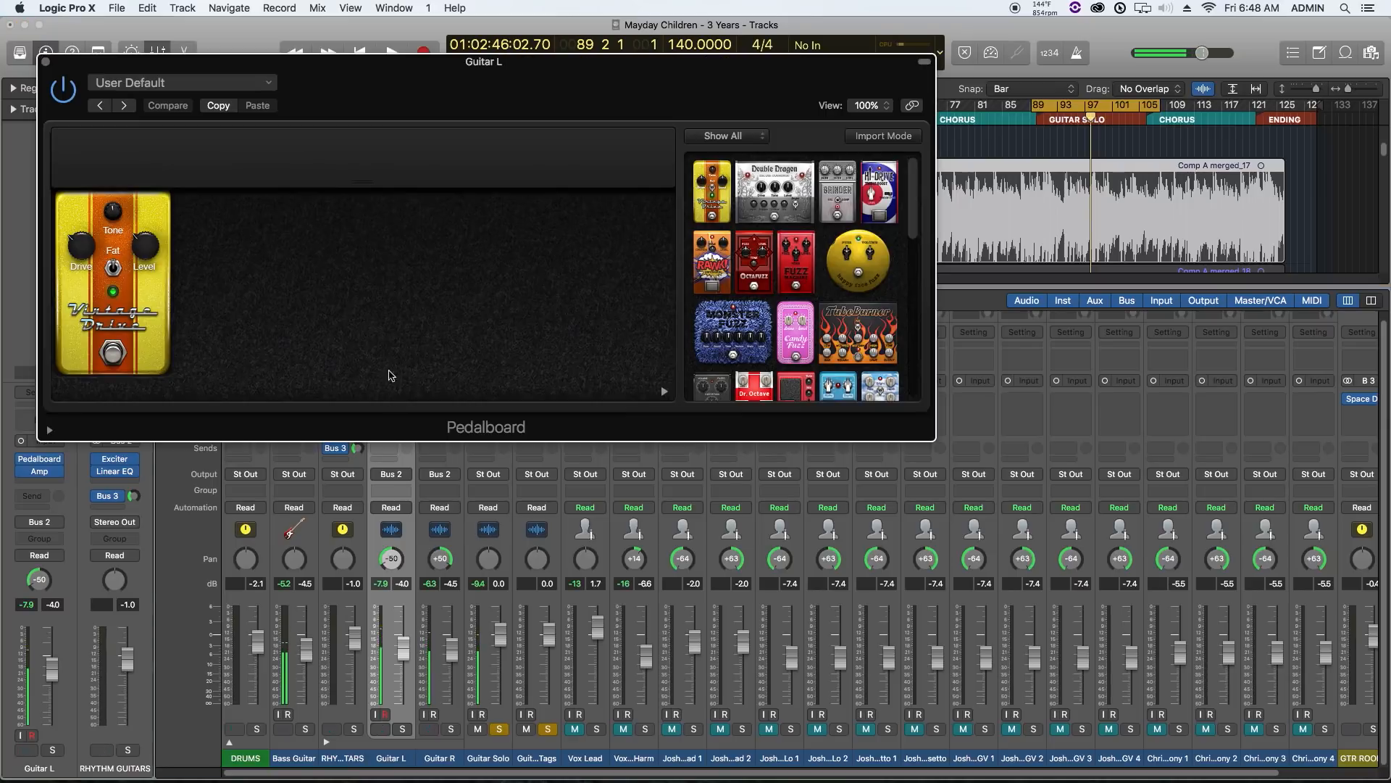
pyautogui.moveTo(234, 56); pyautogui.dragTo(511, 210)
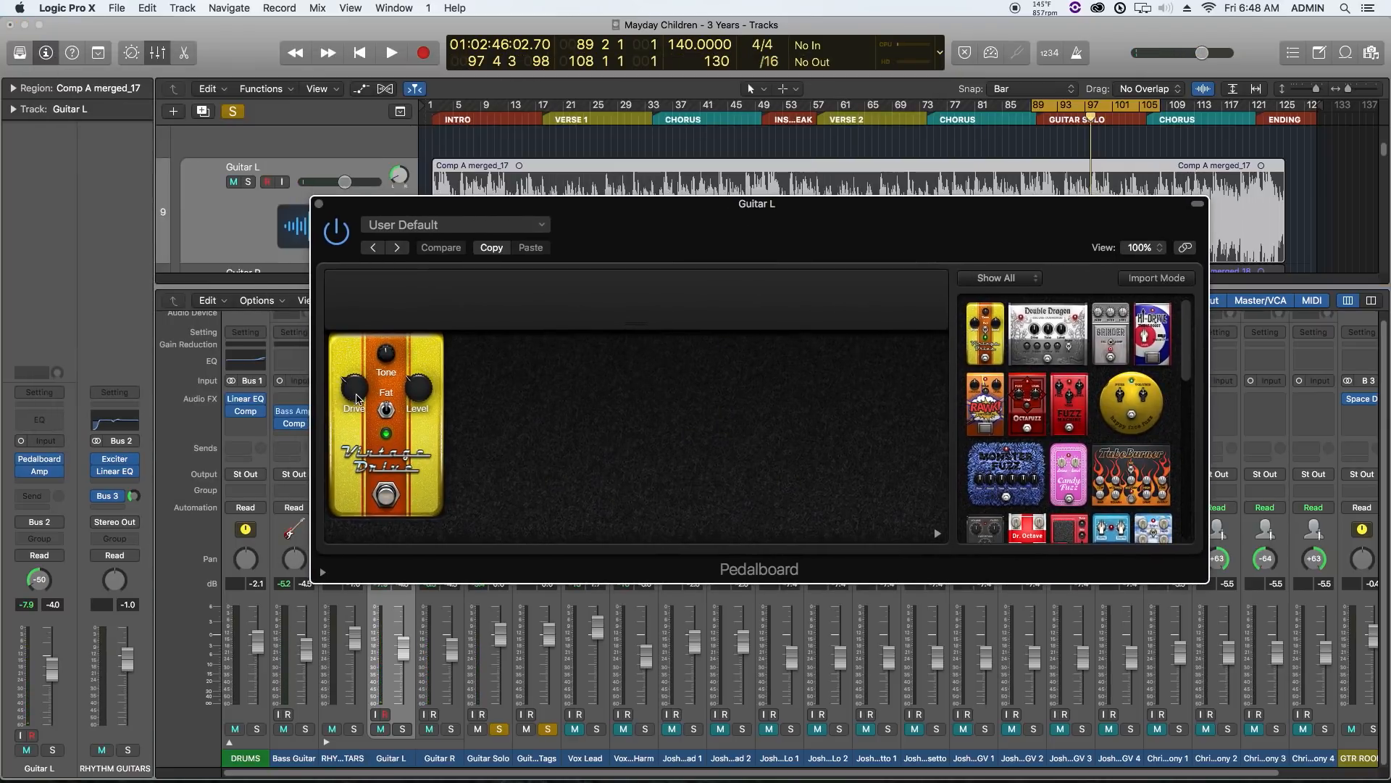
pyautogui.moveTo(357, 397); pyautogui.dragTo(366, 382)
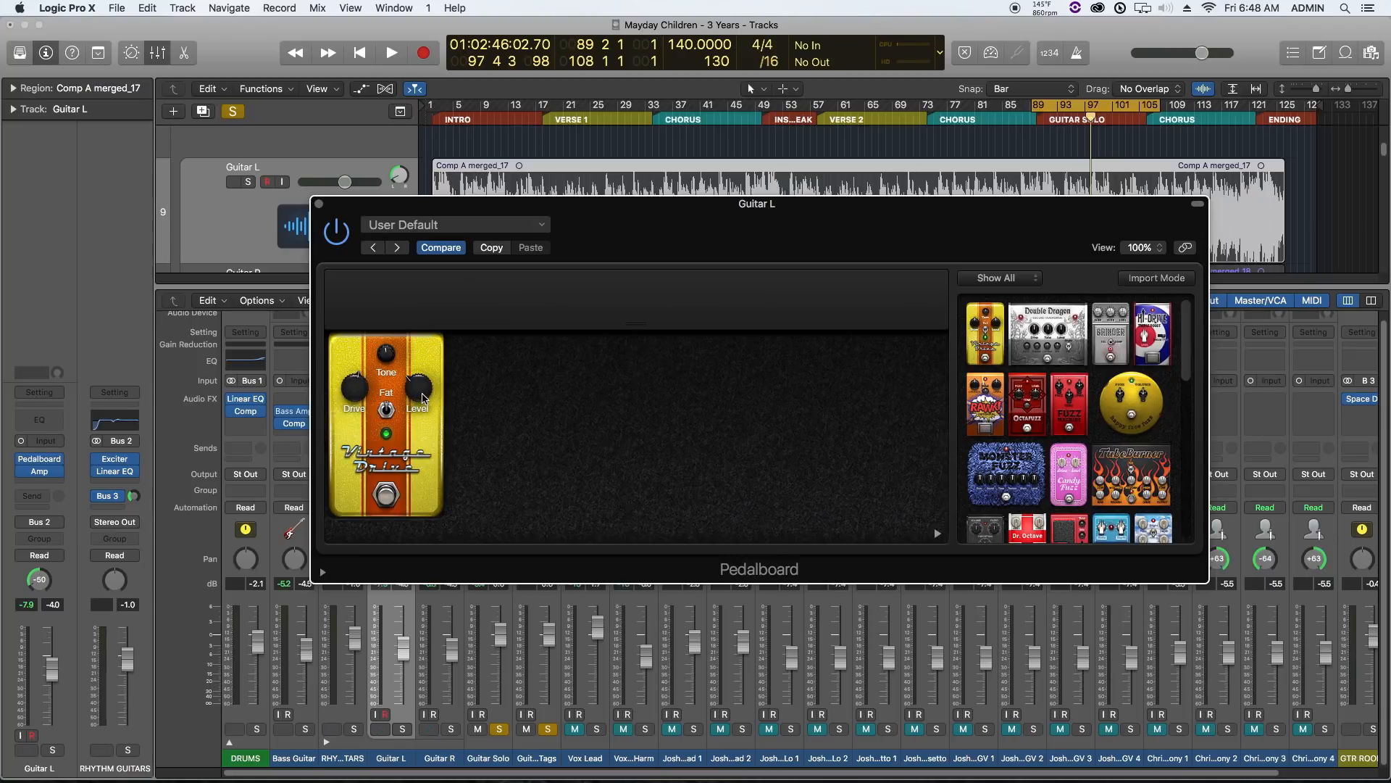
pyautogui.moveTo(423, 396); pyautogui.dragTo(431, 379)
# - Play the solo section in the full mix, set the Guitar Solo fader to 0.4 dB, and close the Pedalboard window
pyautogui.press('space')
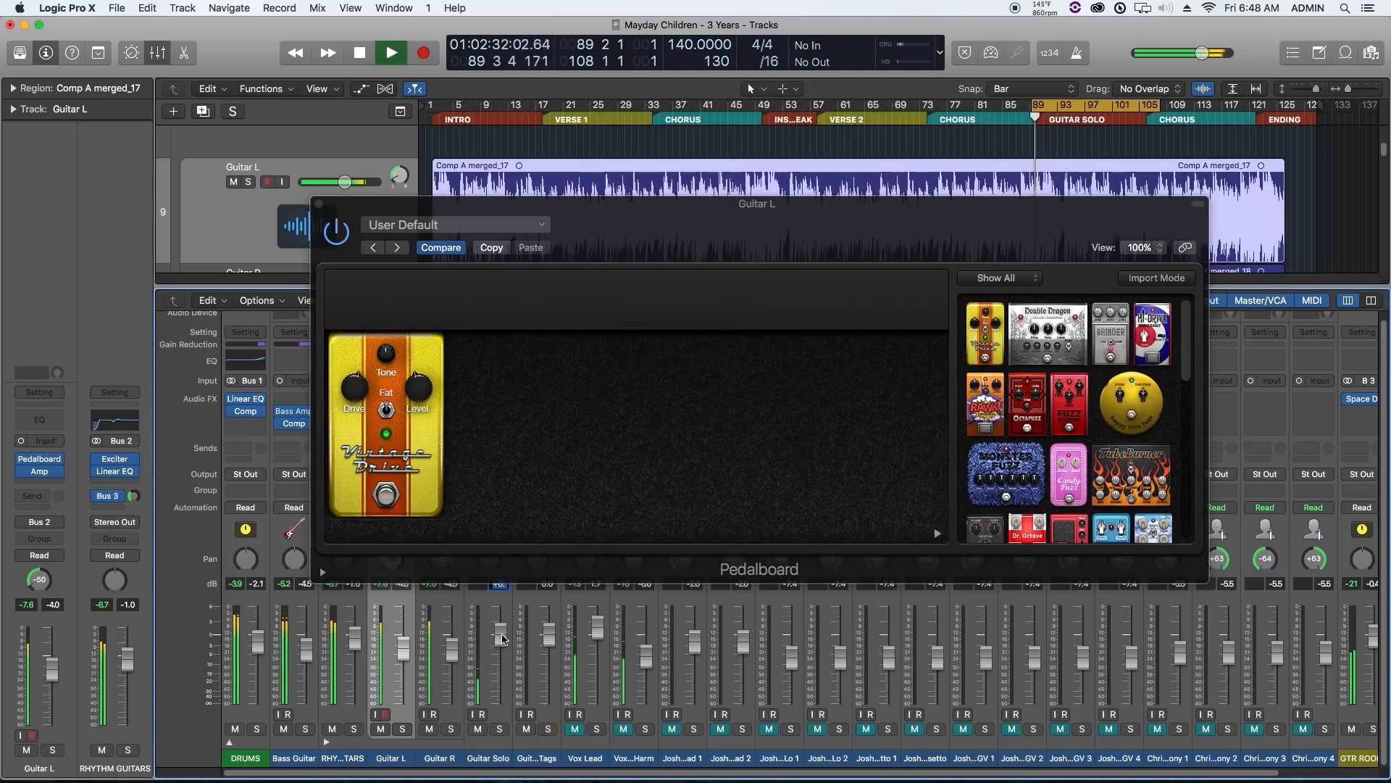
pyautogui.moveTo(503, 634); pyautogui.dragTo(507, 621)
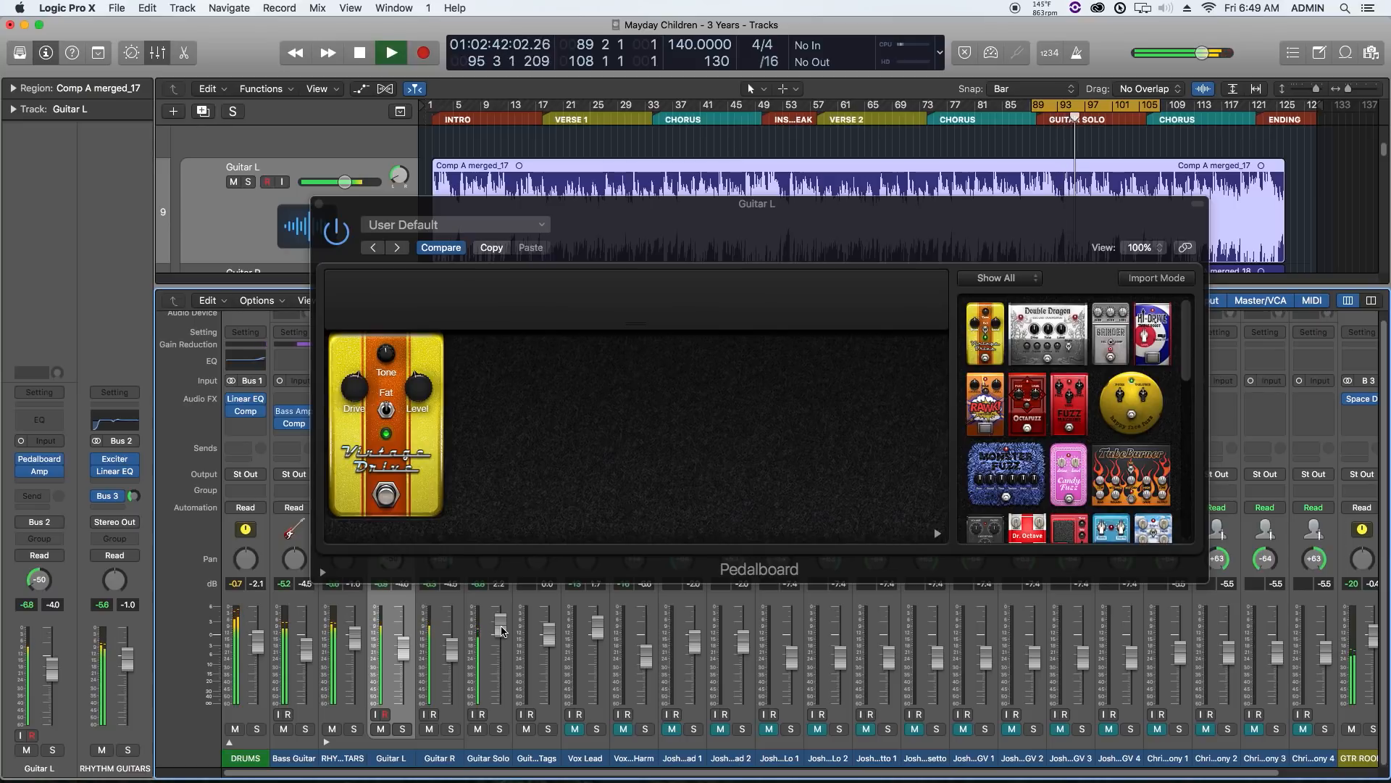
pyautogui.press('space')
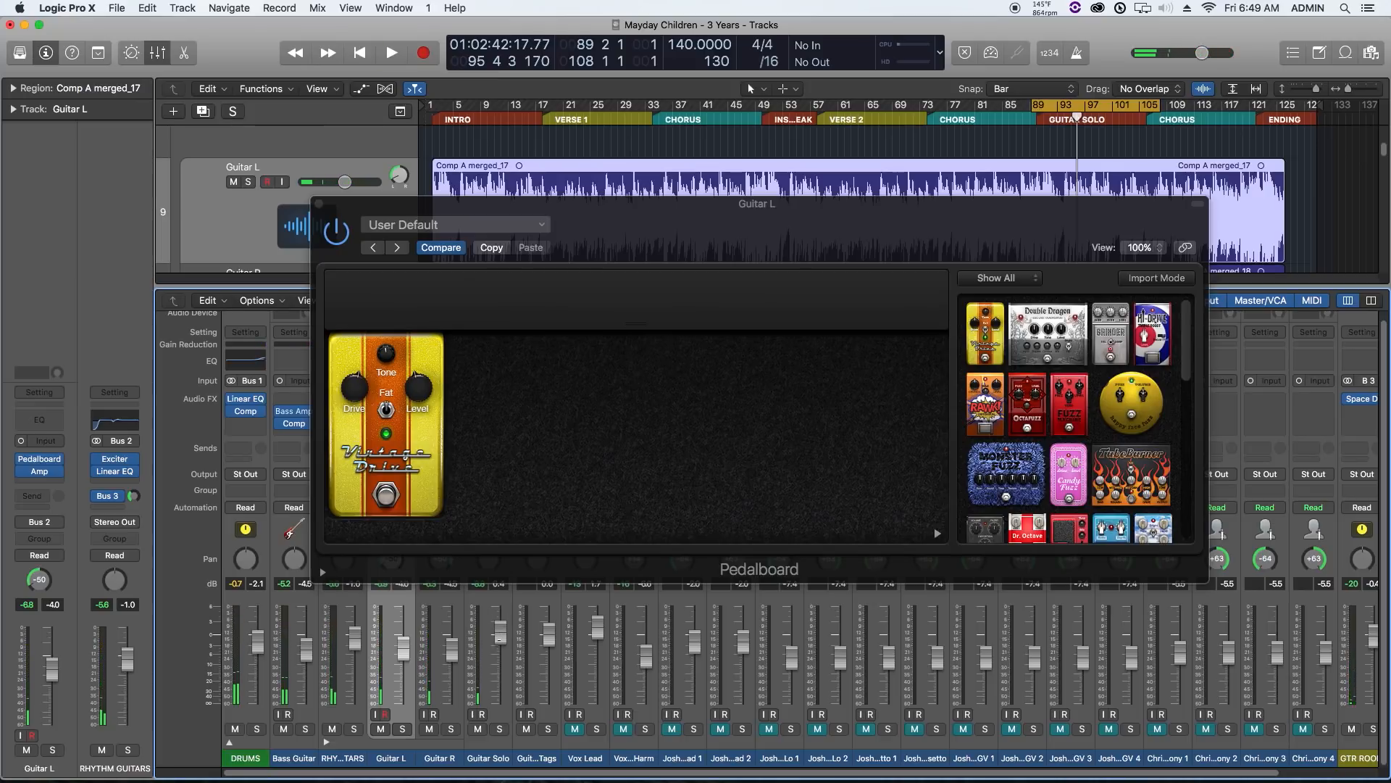
pyautogui.click(319, 204)
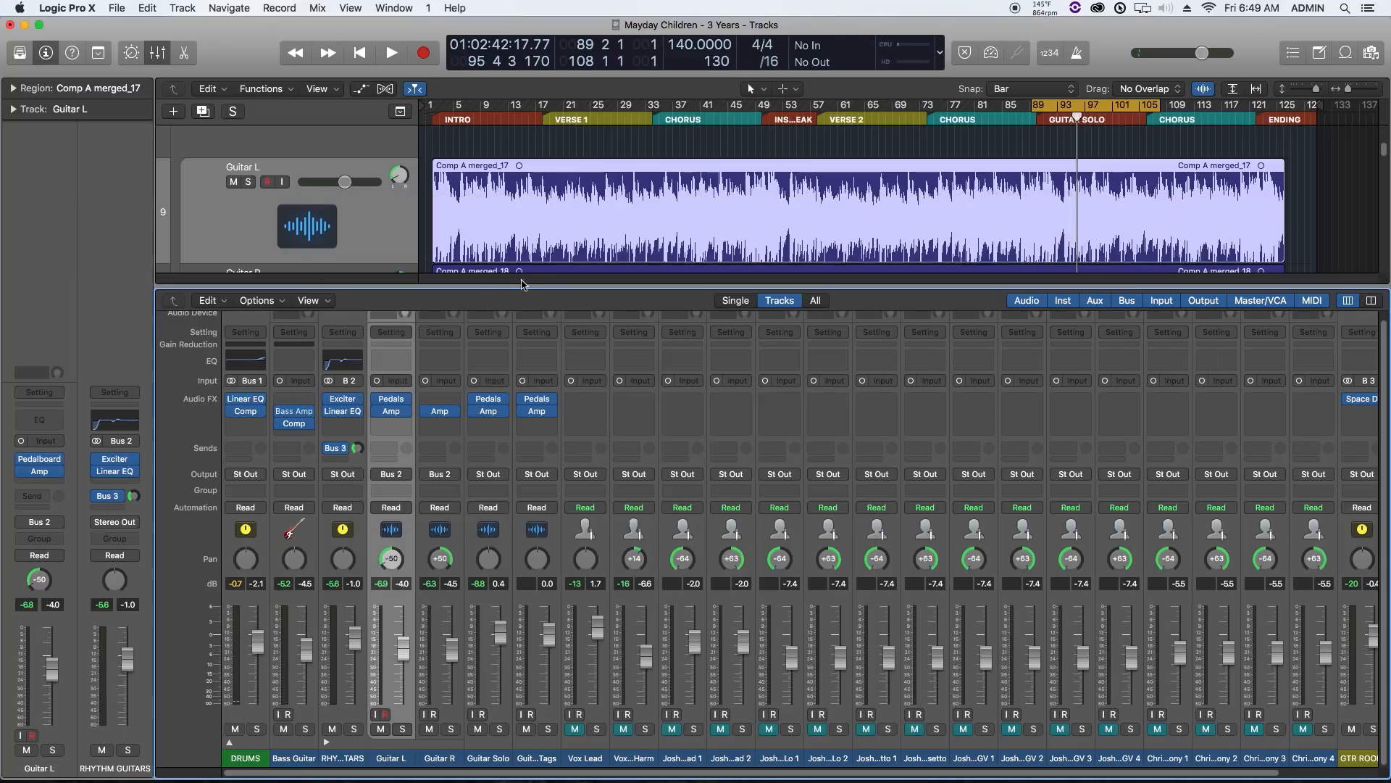
# - Replace the Pedals and Amp plug-ins on Guitar Solo Tags with copies of those on Guitar Solo
pyautogui.click(552, 412)
pyautogui.click(553, 433)
pyautogui.click(553, 401)
pyautogui.click(558, 422)
pyautogui.moveTo(487, 415)
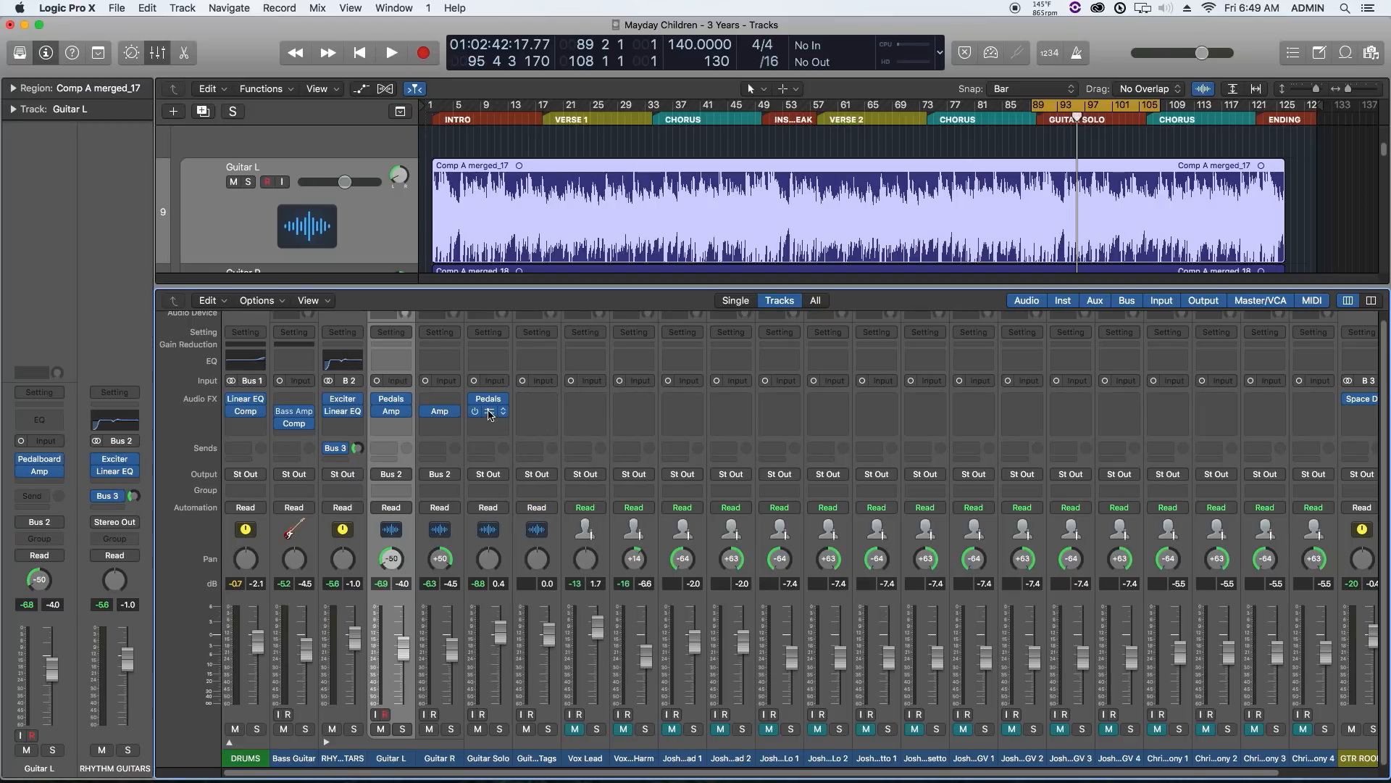
pyautogui.moveTo(489, 415); pyautogui.dragTo(539, 400)
# - Hide the mixer and group the Guitar Solo and Guitar Solo Tags tracks into a summing track stack named GUITAR SOLO
pyautogui.press('x')
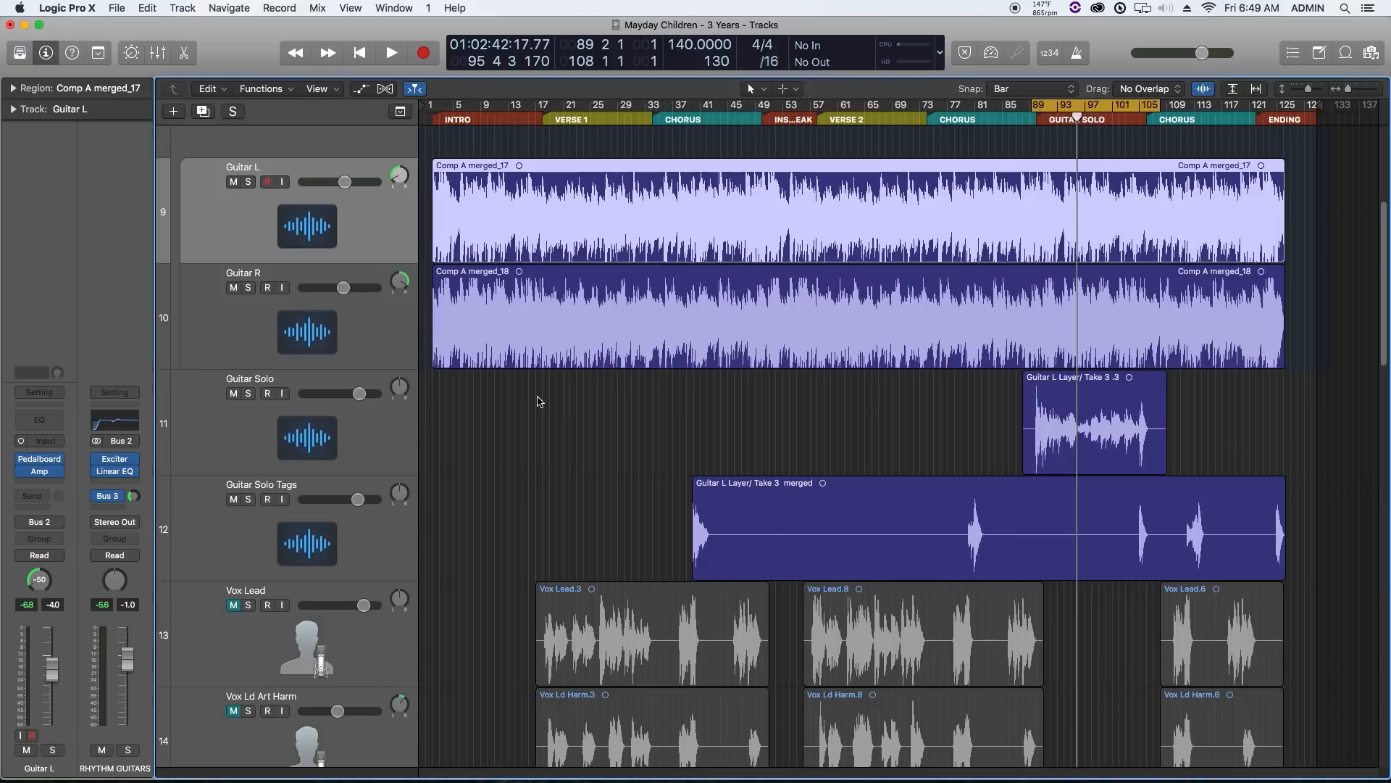
pyautogui.click(536, 416)
pyautogui.click(359, 430)
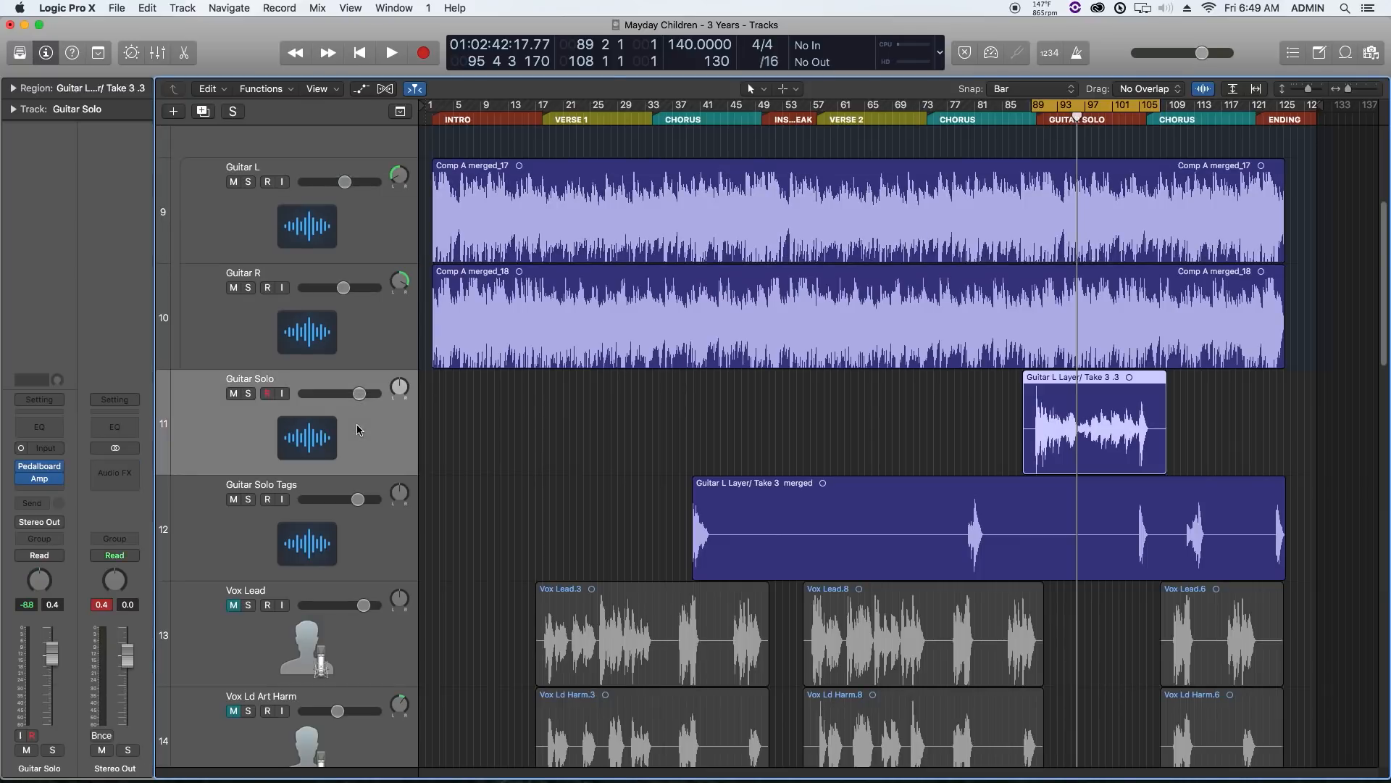
pyautogui.keyDown('shift'); pyautogui.click(317, 543); pyautogui.keyUp('shift')
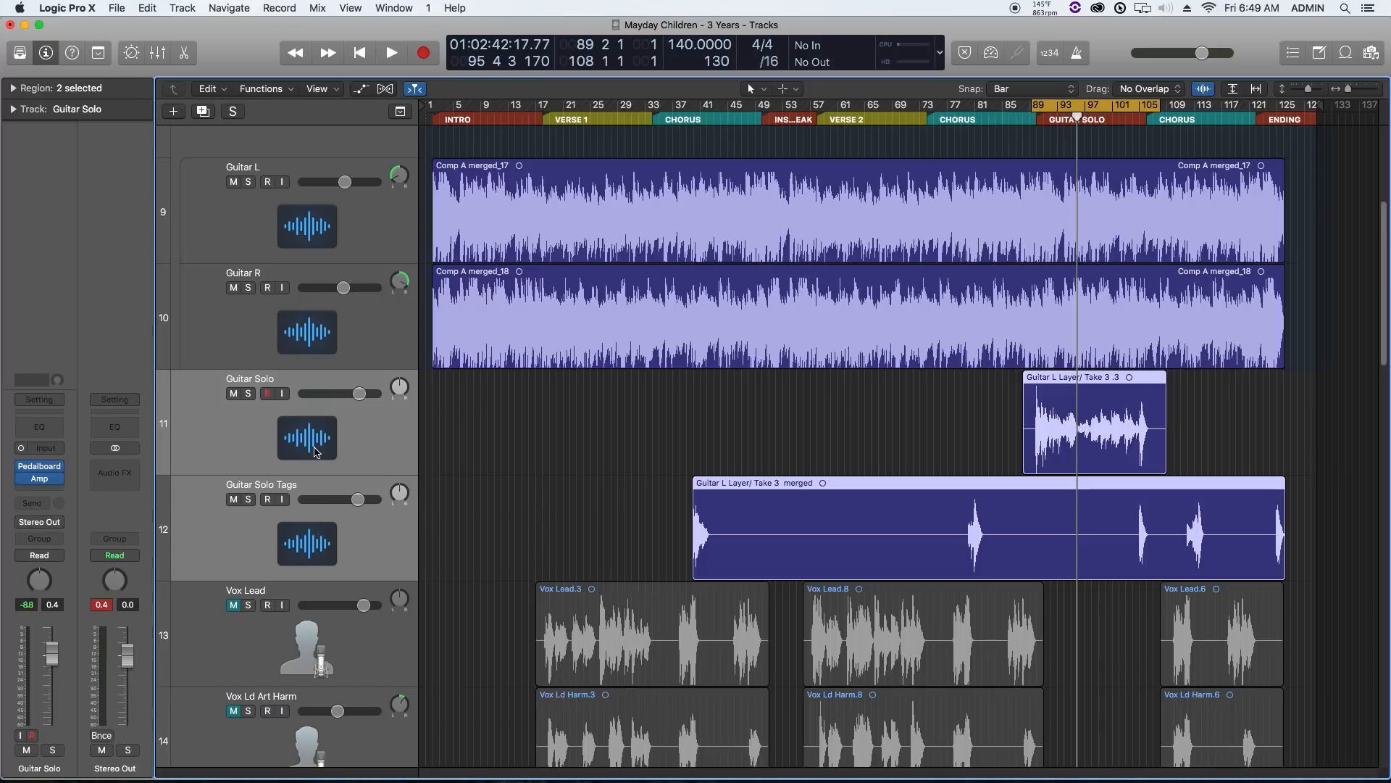
pyautogui.click(182, 8)
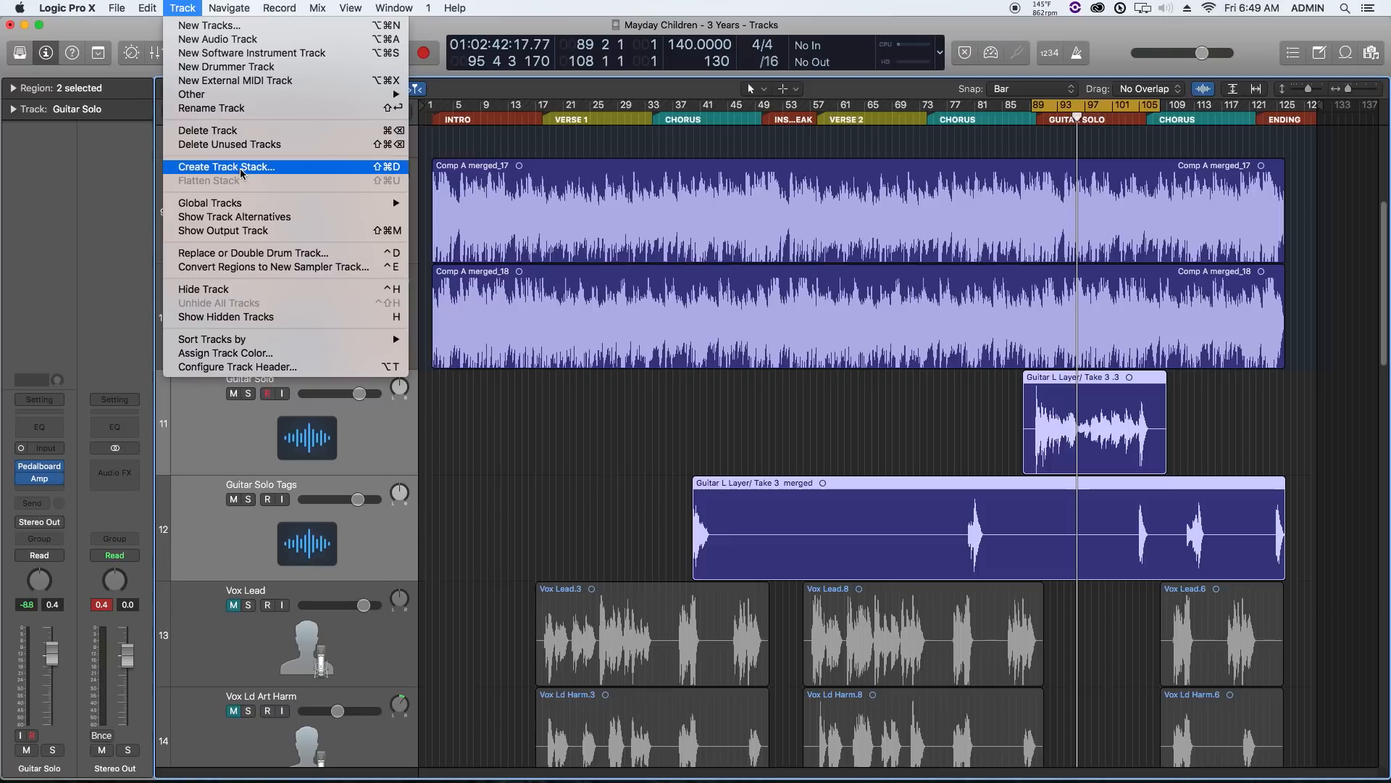
pyautogui.click(360, 166)
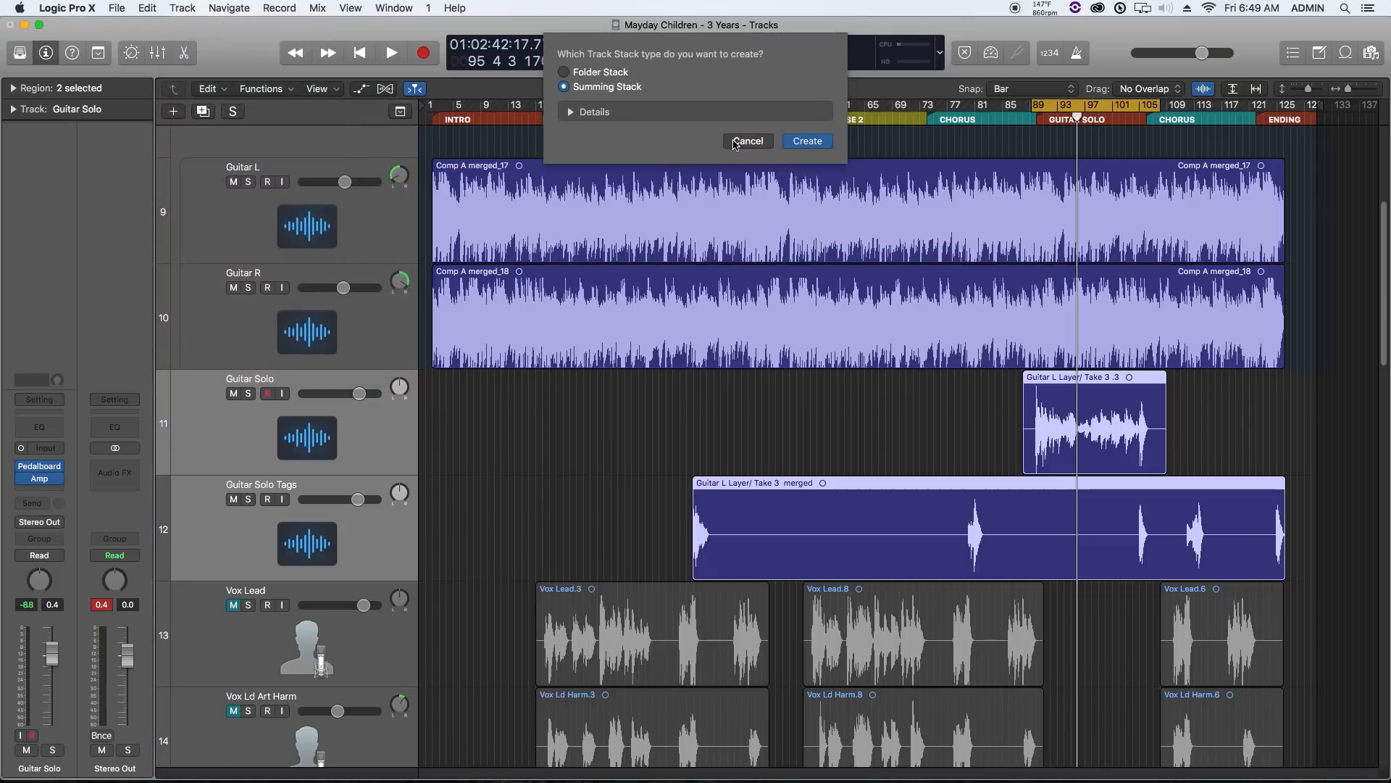
pyautogui.click(808, 141)
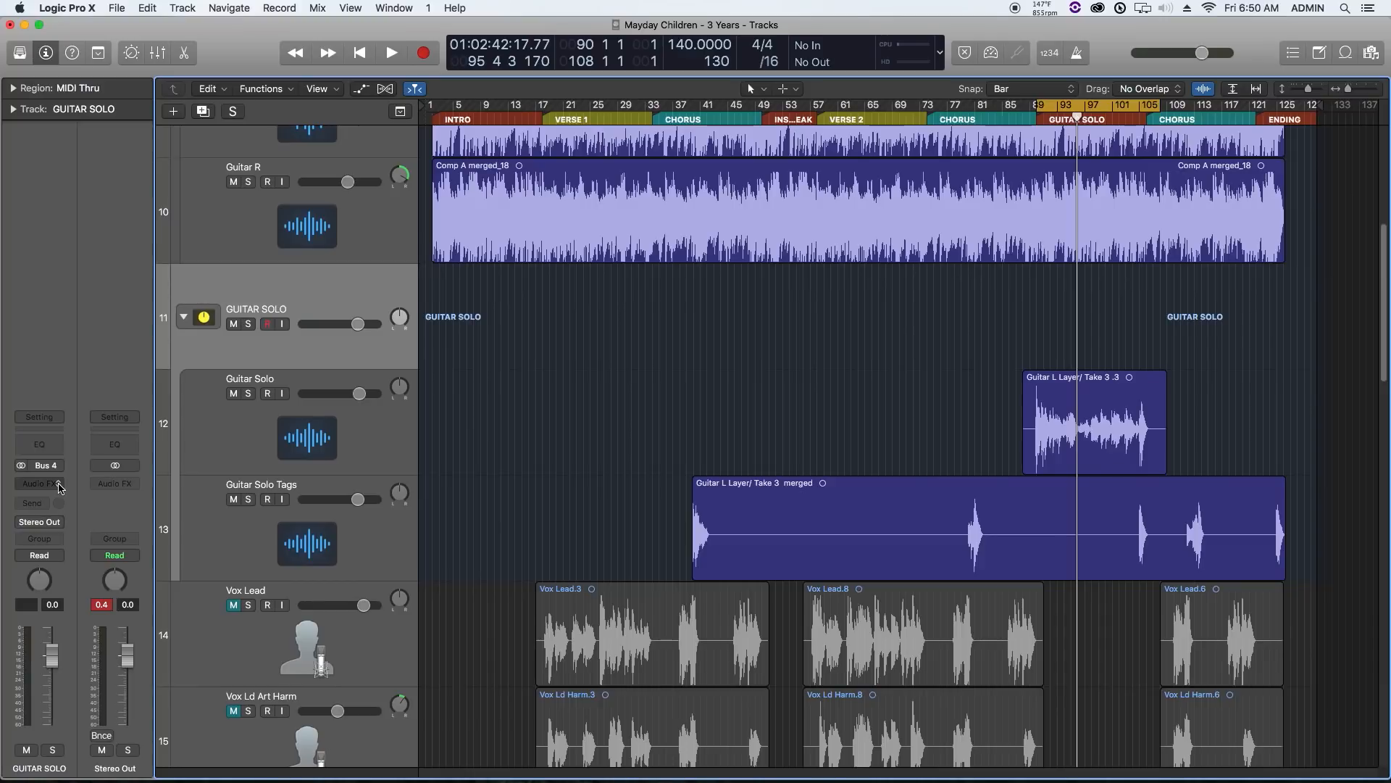
# - Insert a stereo Linear Phase EQ on the GUITAR SOLO stack with a 95 Hz, 48 dB/Oct low cut and a 1.6 dB boost at 2050 Hz
pyautogui.click(60, 484)
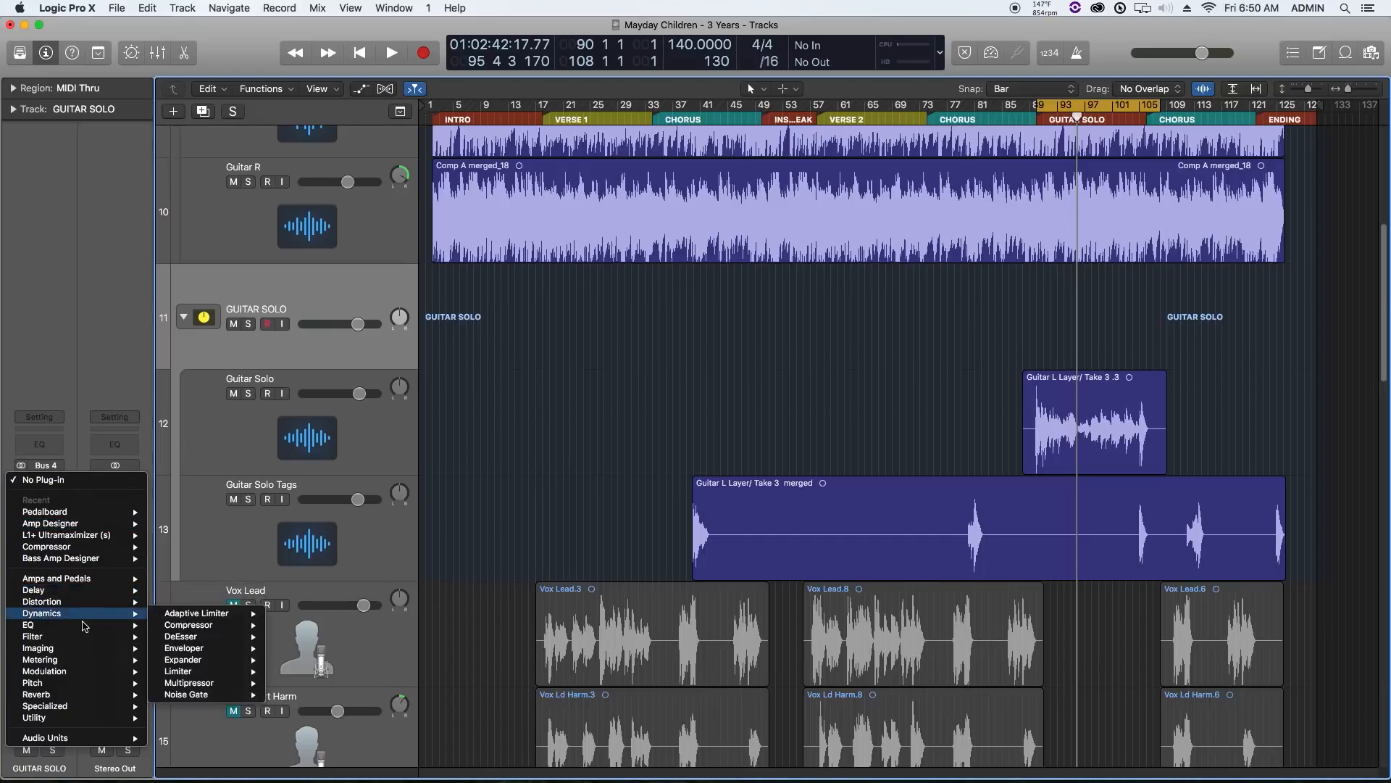
pyautogui.moveTo(196, 637)
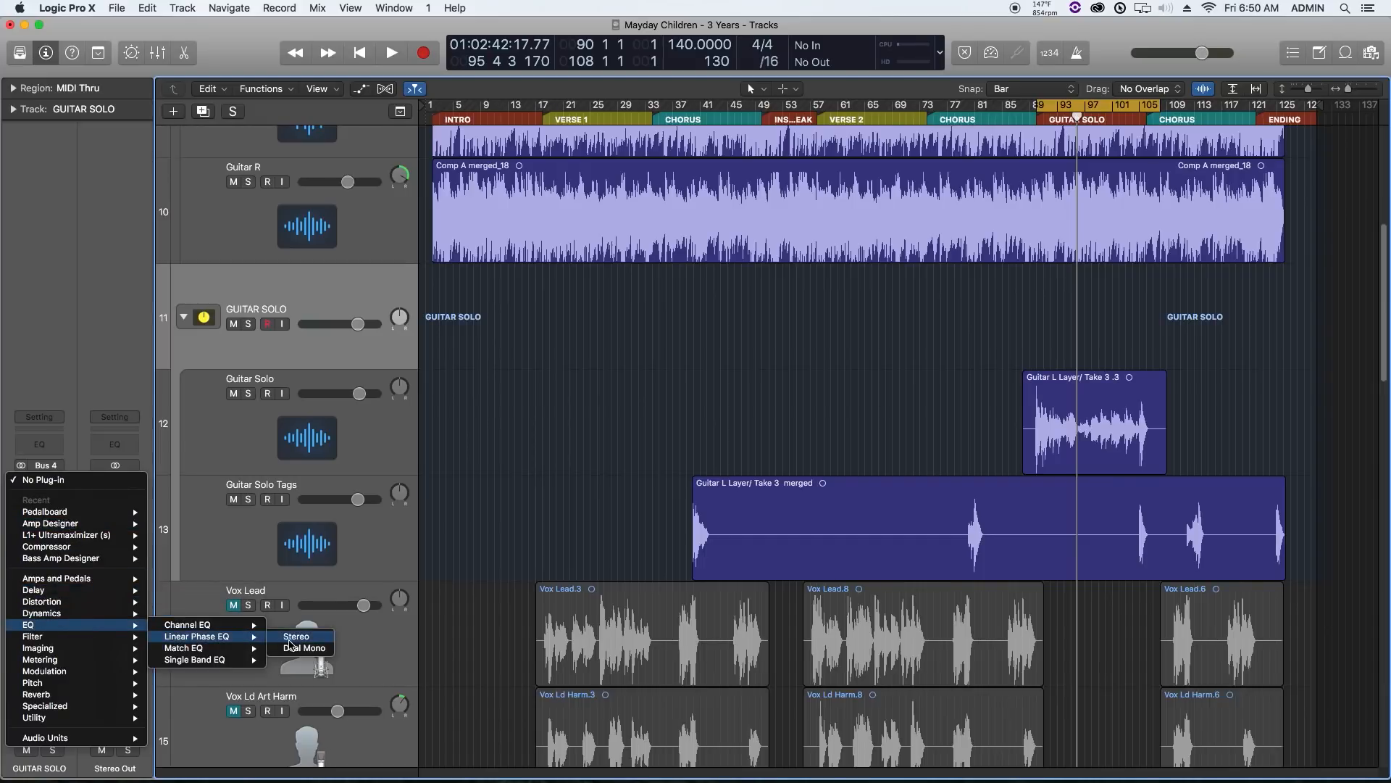
pyautogui.click(293, 638)
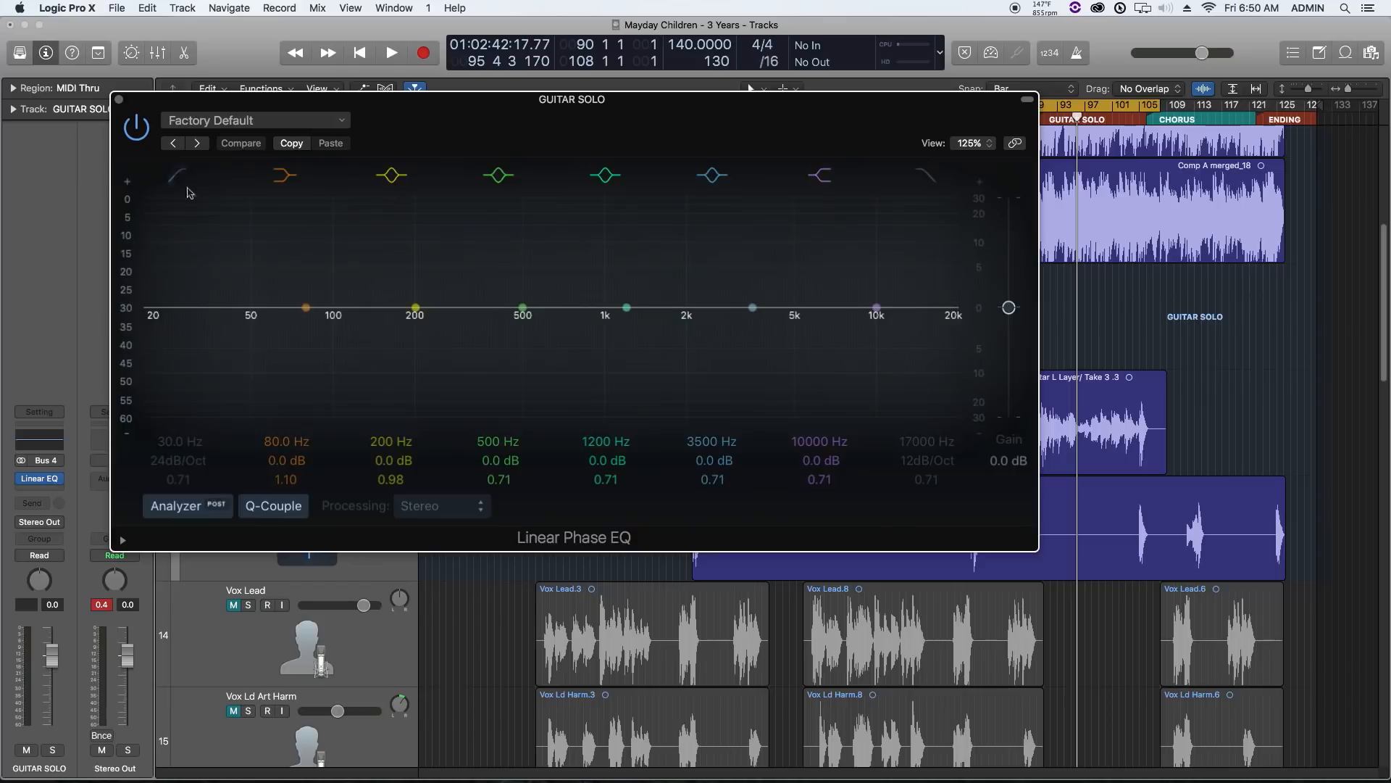
pyautogui.click(180, 180)
pyautogui.moveTo(176, 442); pyautogui.dragTo(176, 401)
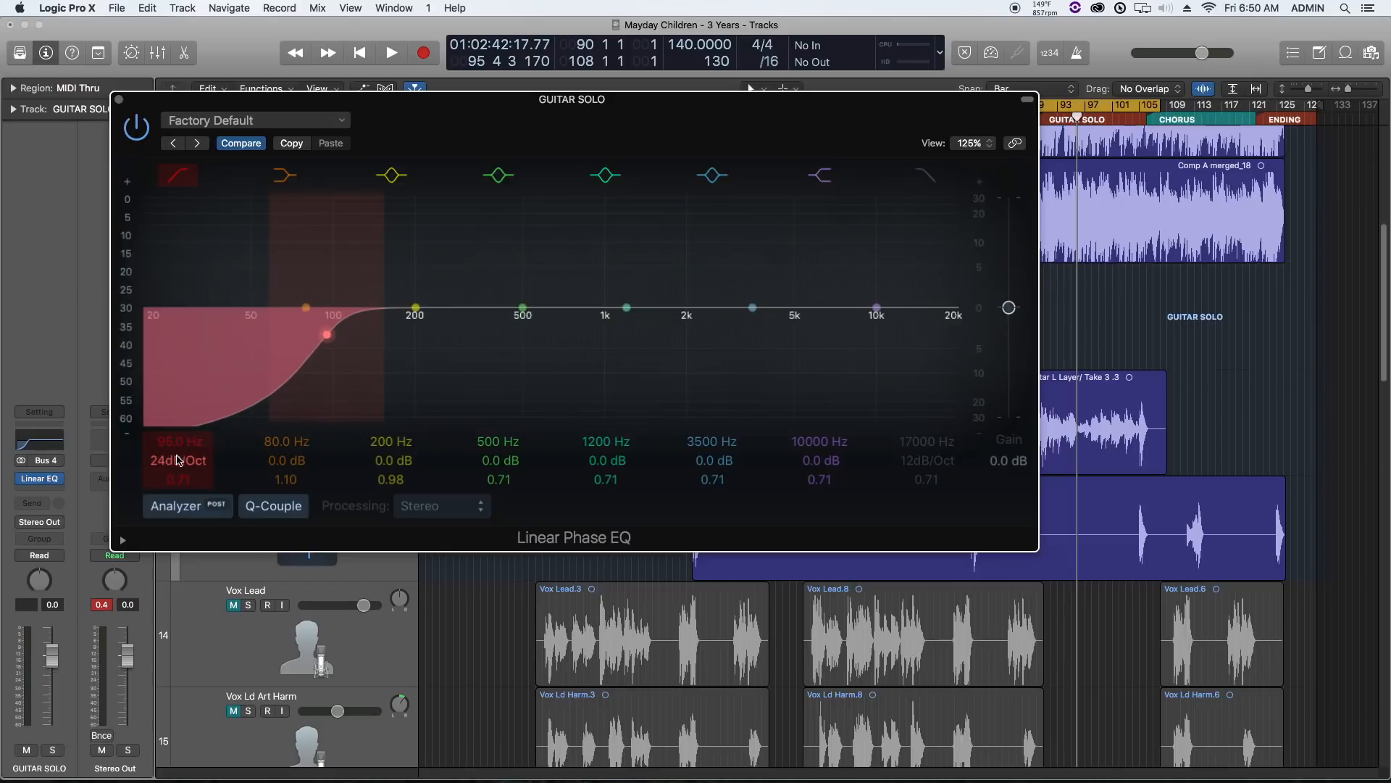
pyautogui.moveTo(178, 459); pyautogui.dragTo(178, 450)
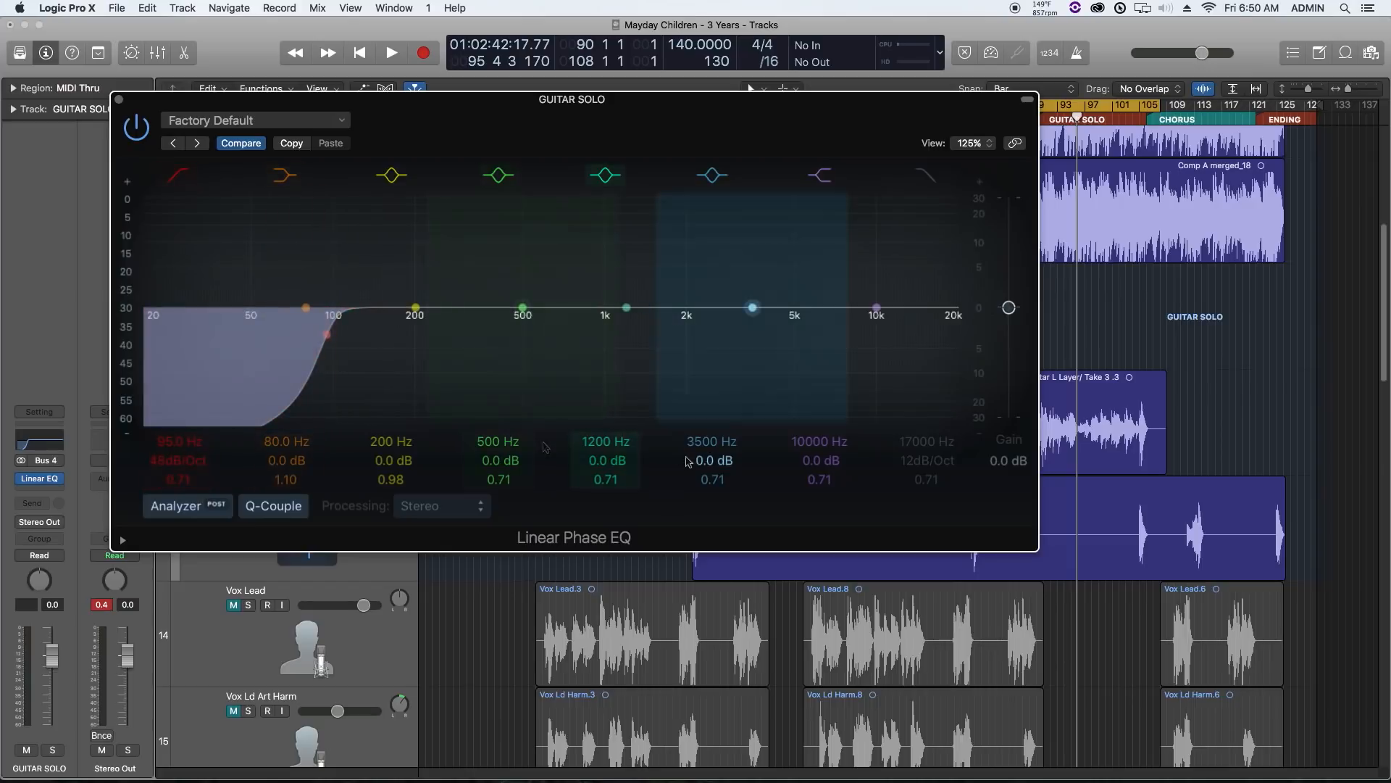
pyautogui.moveTo(618, 465)
pyautogui.mouseDown()
pyautogui.moveTo(610, 427)
pyautogui.moveTo(610, 459)
pyautogui.mouseUp()
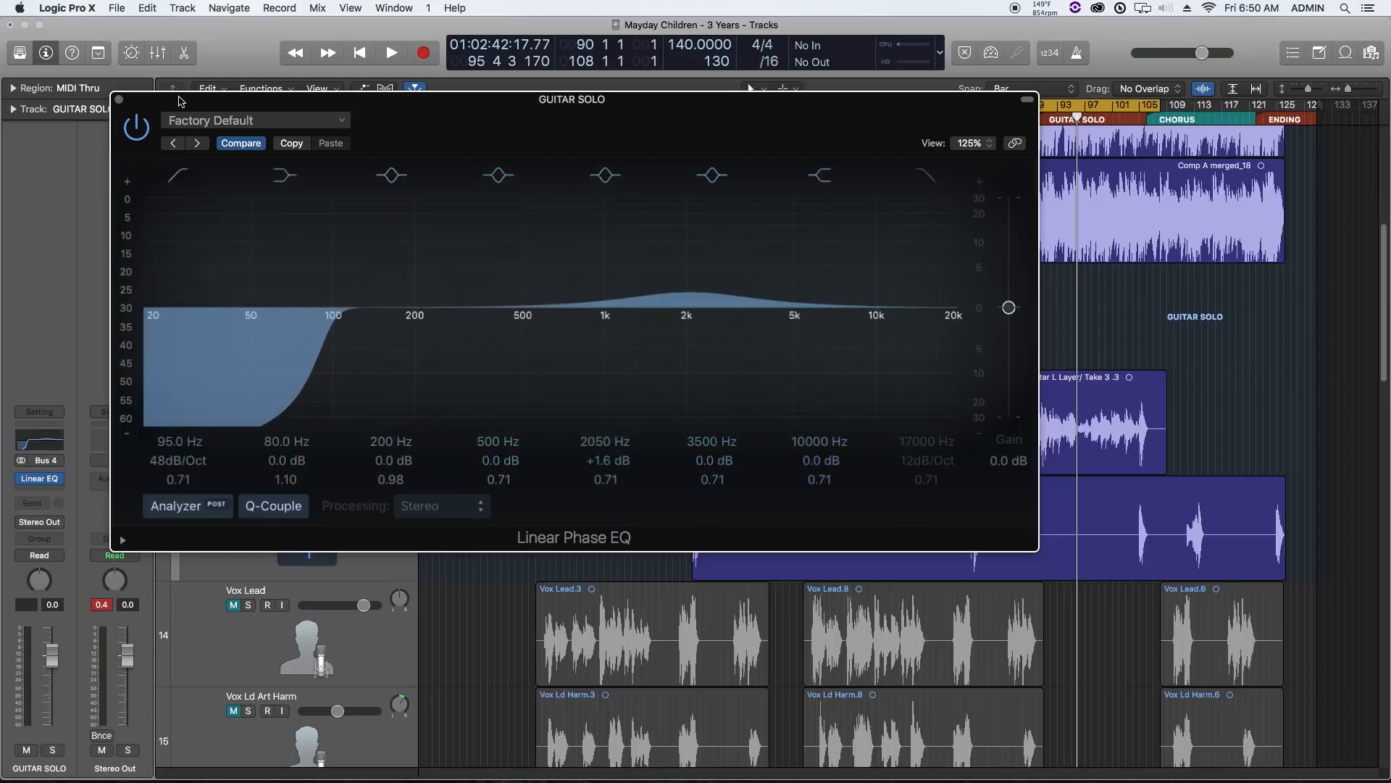
pyautogui.click(120, 101)
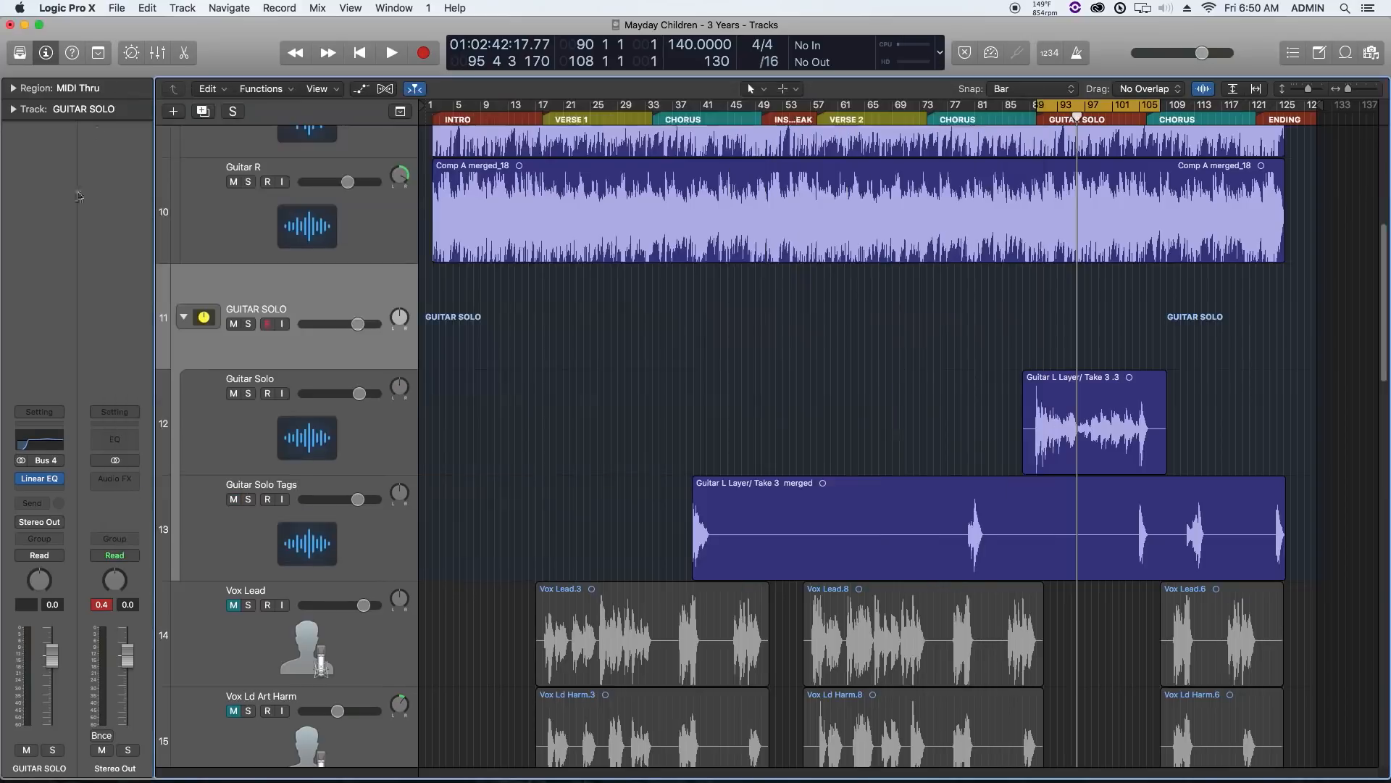
# - Insert a stereo Exciter after the Linear Phase EQ on the GUITAR SOLO stack and set its frequency to 820 Hz
pyautogui.click(48, 492)
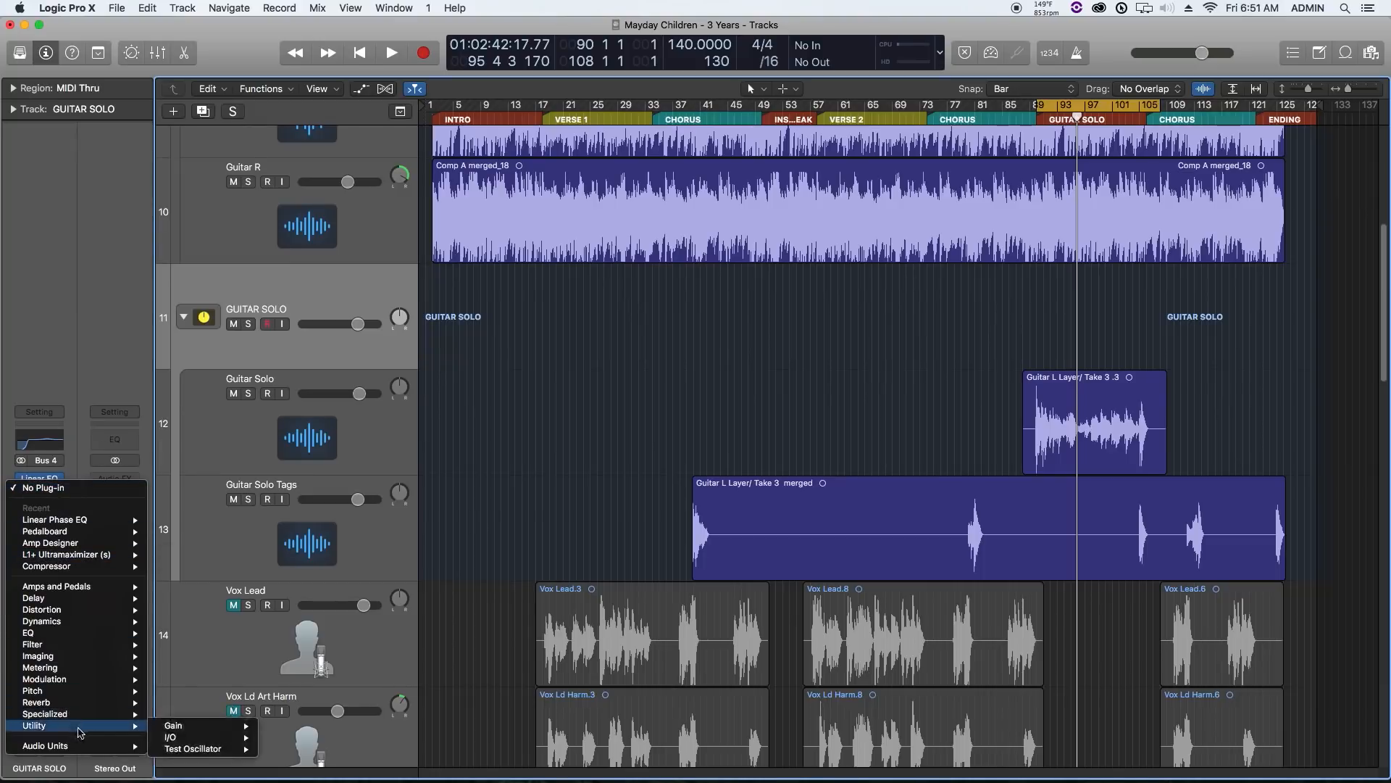
pyautogui.moveTo(59, 713)
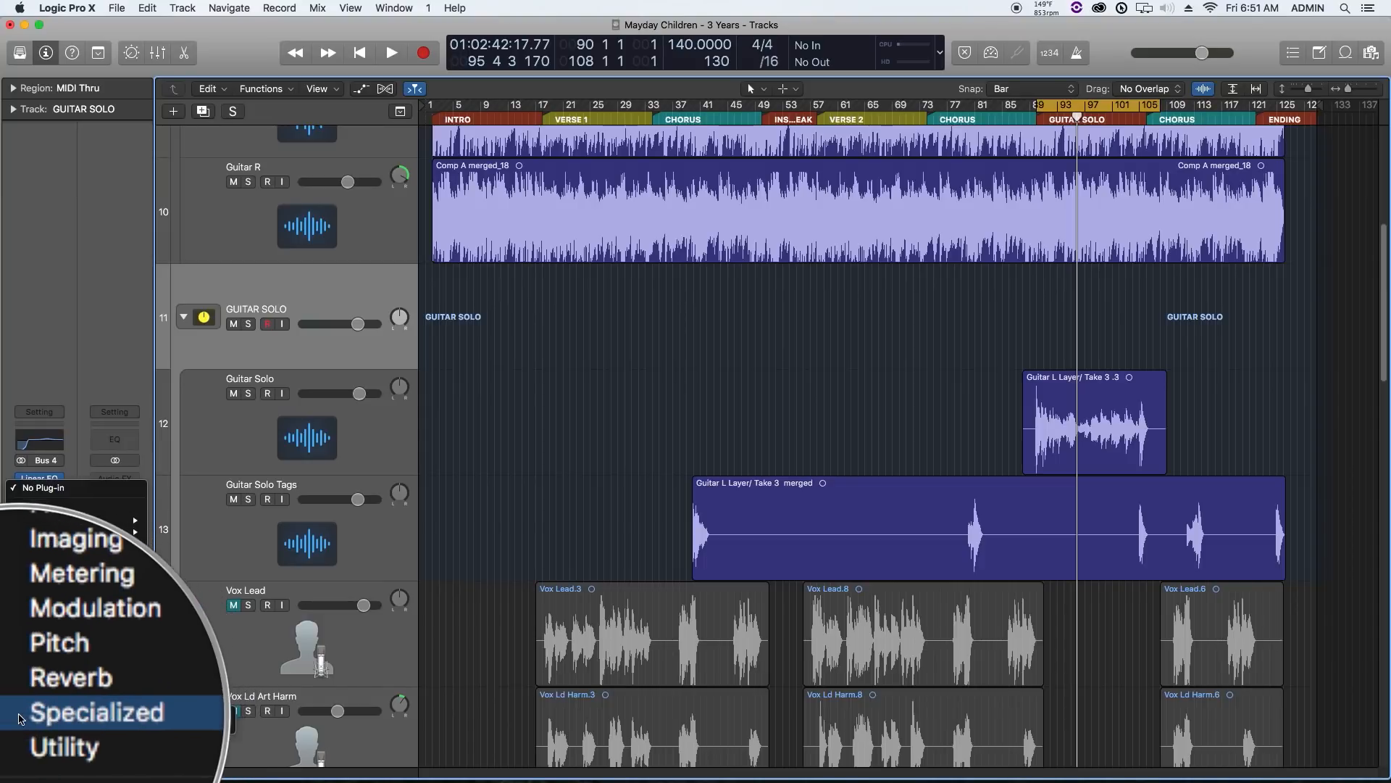
pyautogui.moveTo(183, 714)
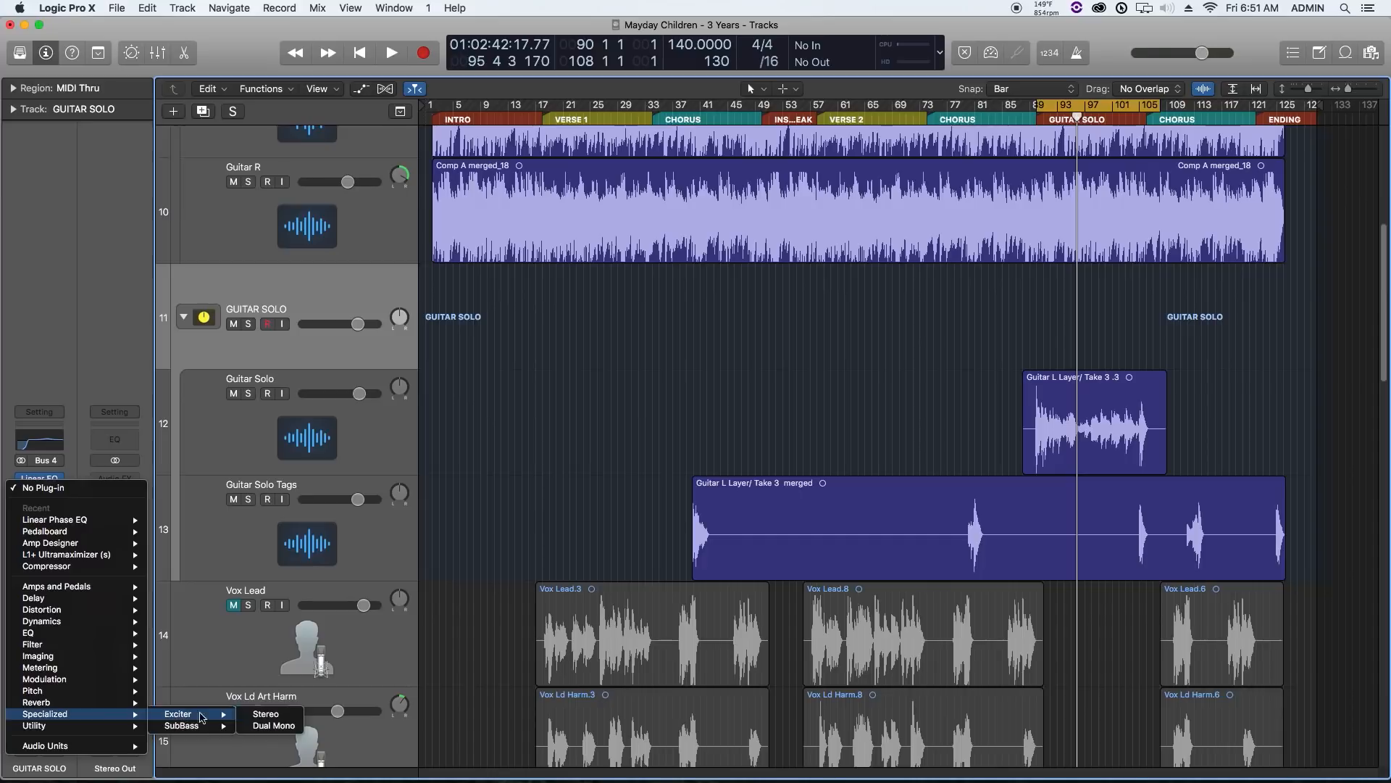
pyautogui.click(253, 715)
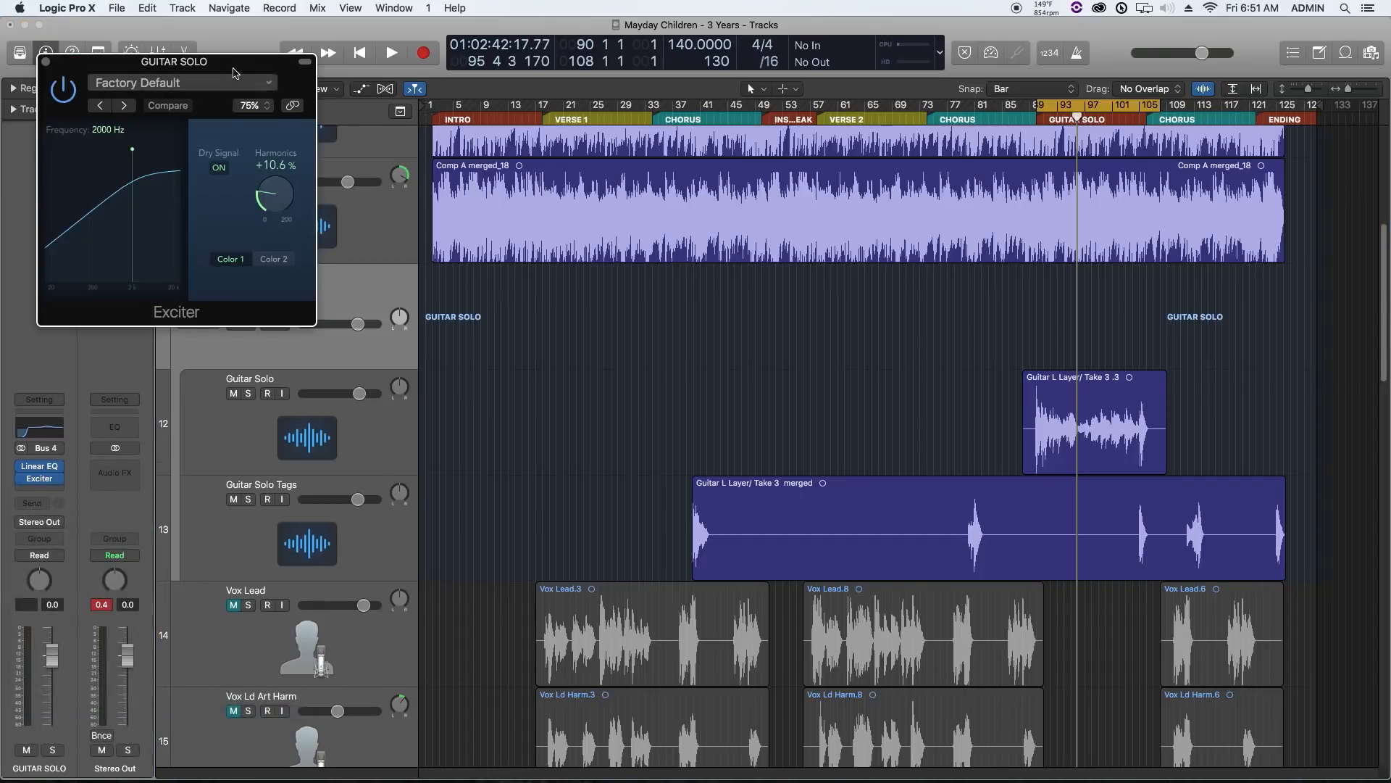
pyautogui.moveTo(239, 72); pyautogui.dragTo(483, 267)
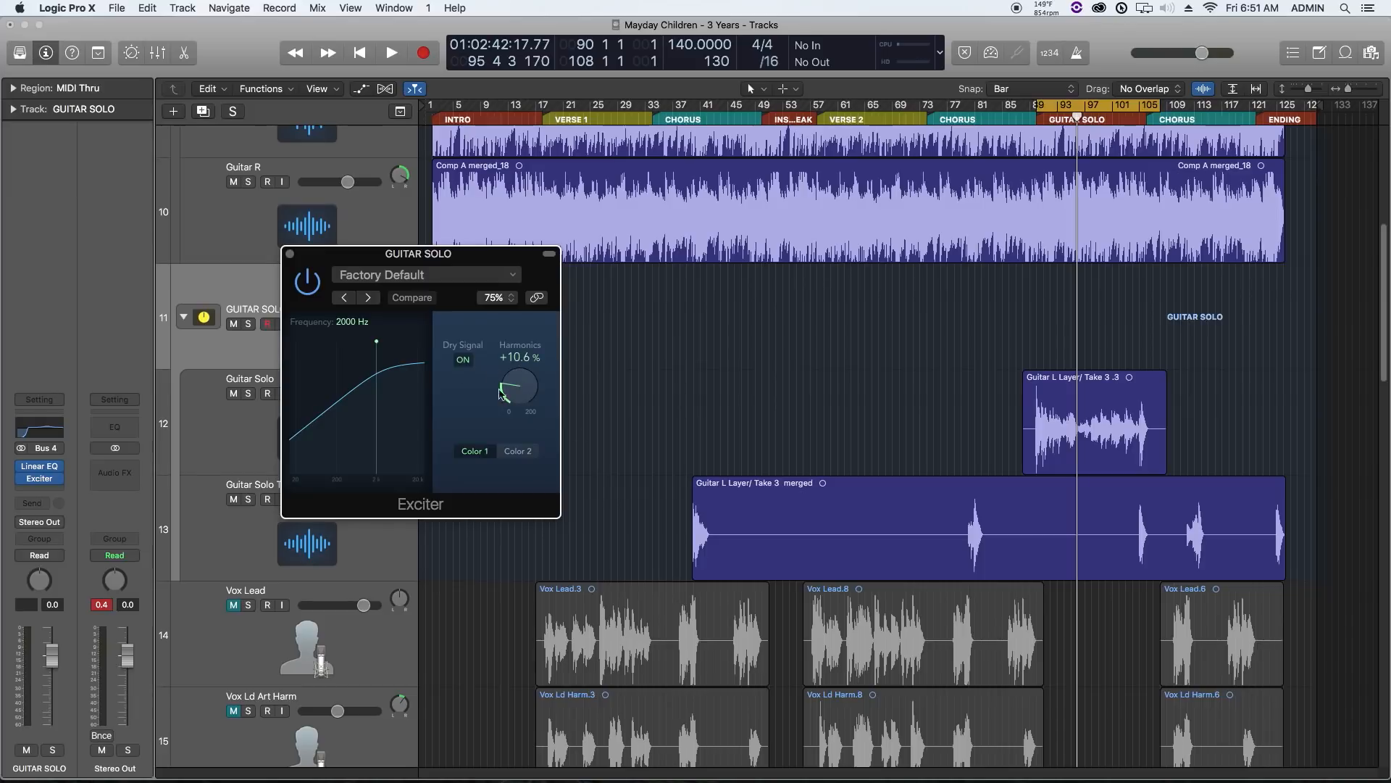
pyautogui.moveTo(377, 345)
pyautogui.mouseDown()
pyautogui.moveTo(365, 342)
pyautogui.moveTo(389, 353)
pyautogui.moveTo(362, 353)
pyautogui.mouseUp()
# - Play the solo section while adjusting the Exciter's Harmonics to 8.82 %, stop playback, and close the plug-in window
pyautogui.press('space')
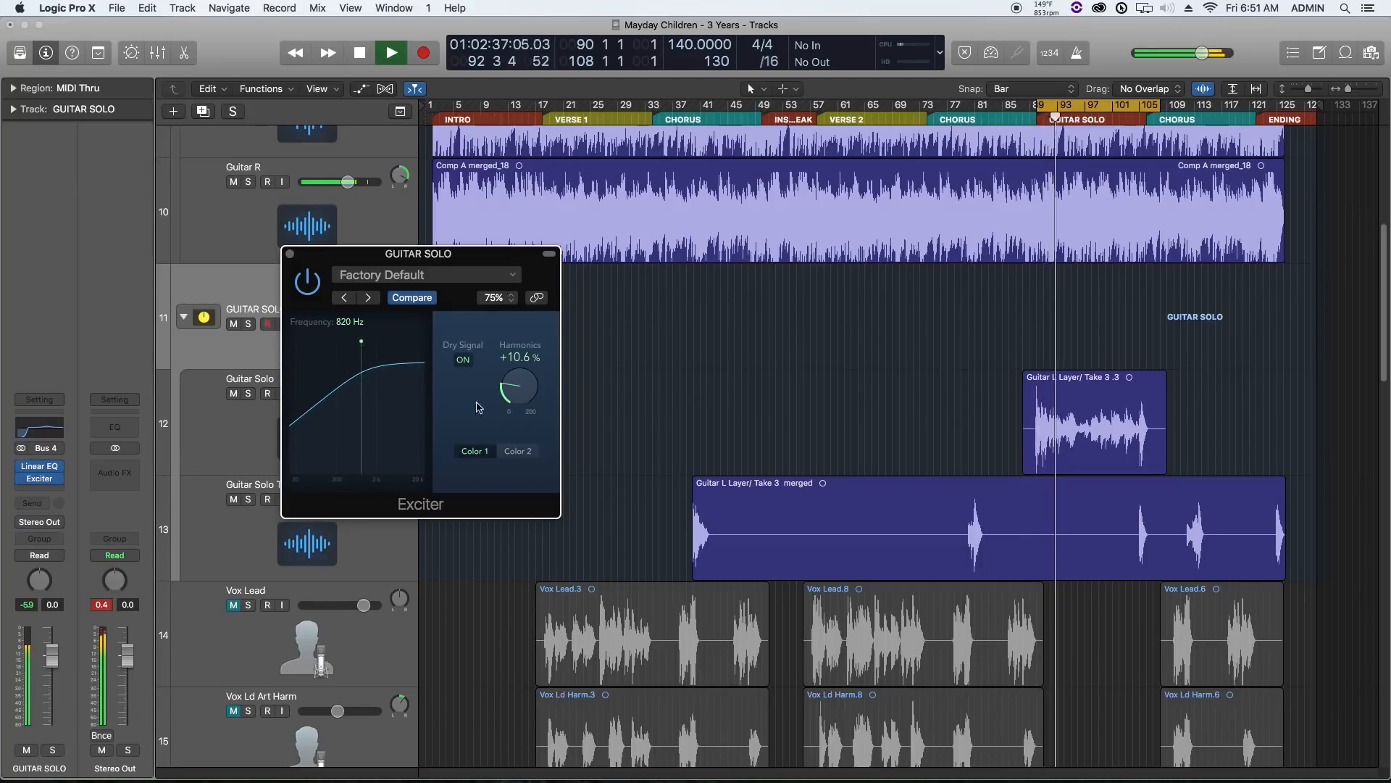
pyautogui.moveTo(519, 383); pyautogui.dragTo(526, 363)
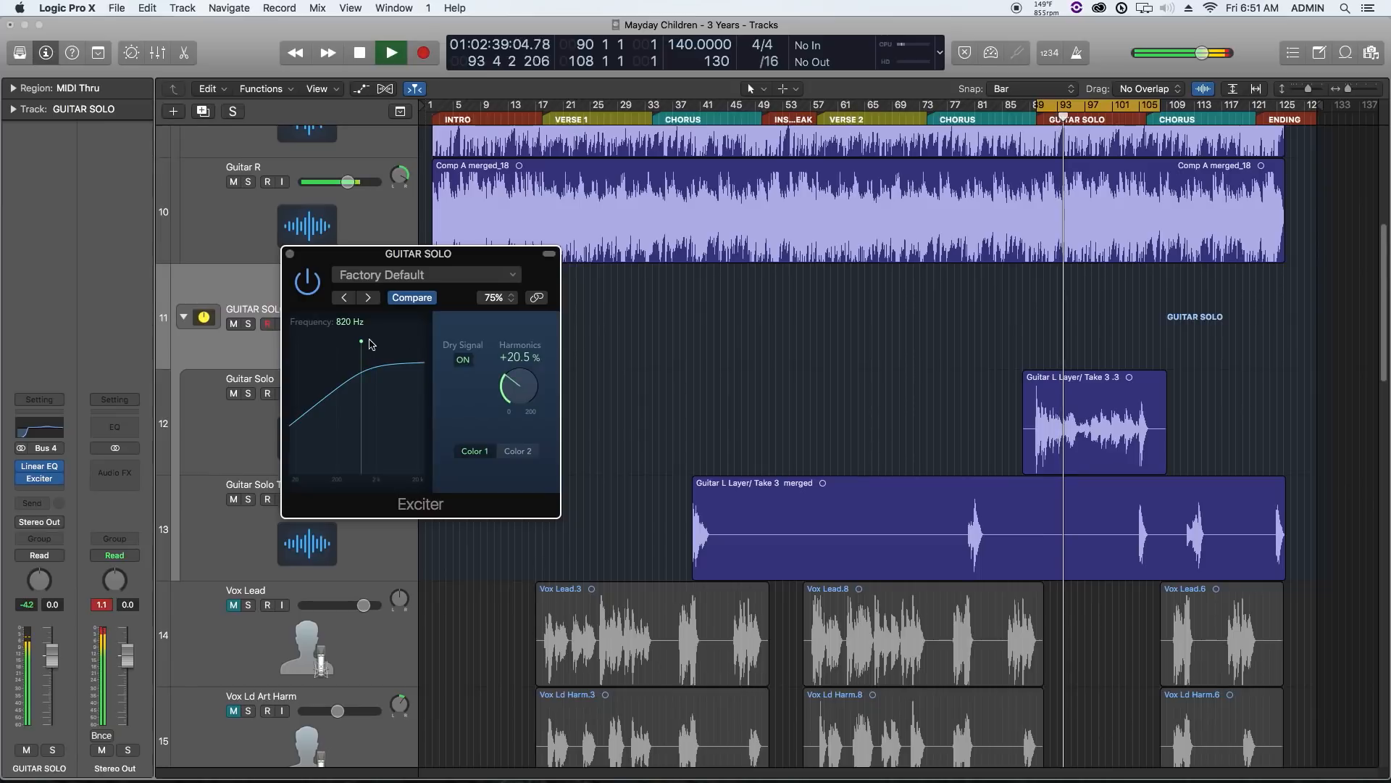
pyautogui.moveTo(362, 352)
pyautogui.mouseDown()
pyautogui.moveTo(418, 353)
pyautogui.moveTo(304, 354)
pyautogui.moveTo(363, 354)
pyautogui.mouseUp()
pyautogui.moveTo(508, 383); pyautogui.dragTo(526, 393)
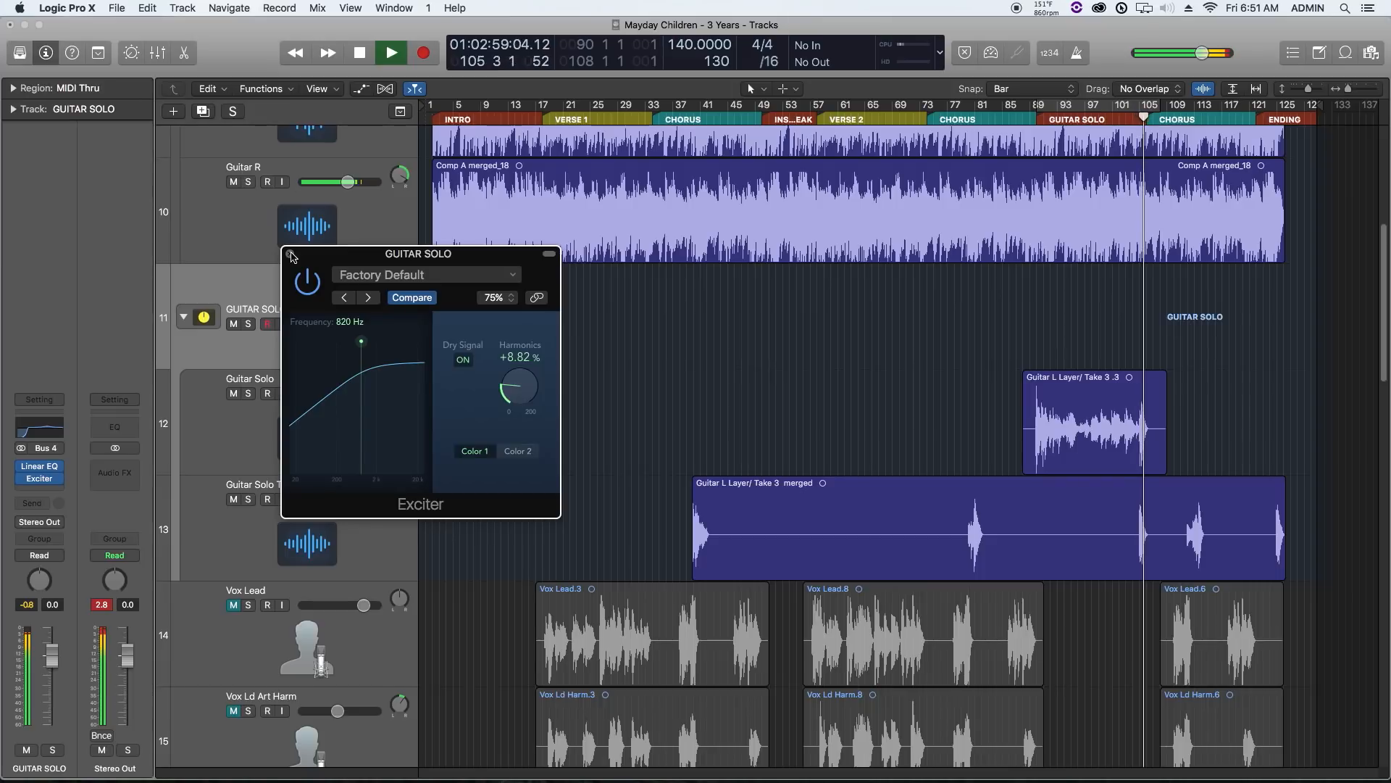
pyautogui.press('space')
pyautogui.moveTo(326, 259); pyautogui.dragTo(344, 269)
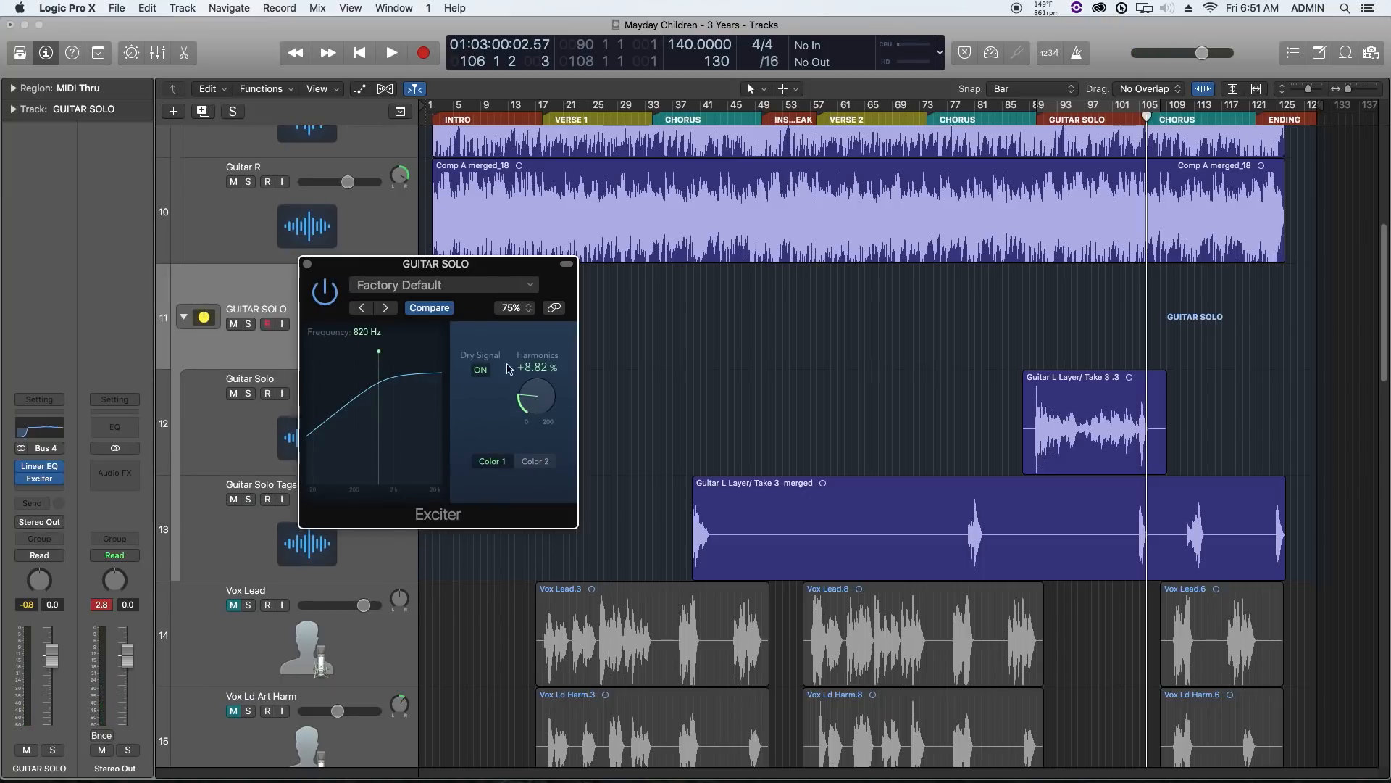
pyautogui.click(308, 266)
# - Open the Pedalboard on the Guitar Solo track and add the silver-edged Wah pedal after the Vintage Drive
pyautogui.click(1022, 119)
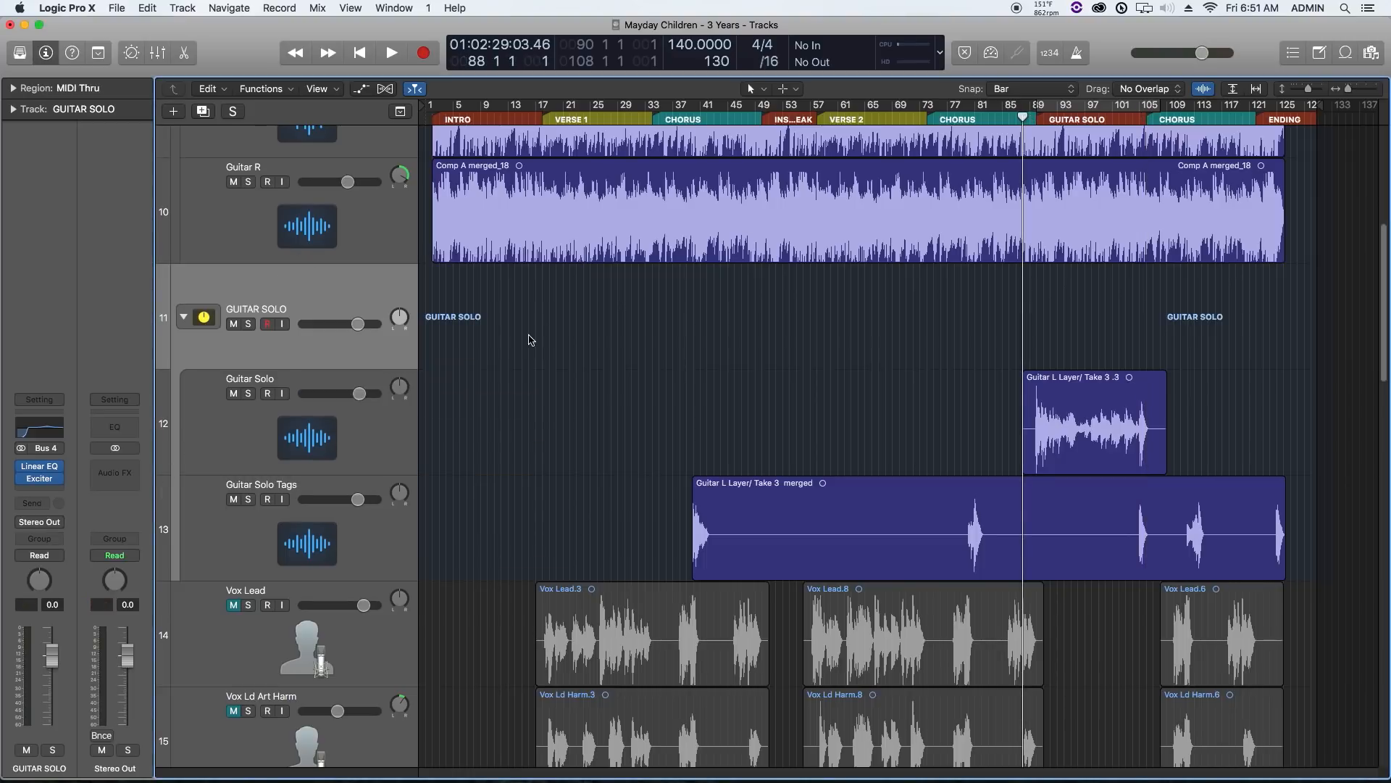
pyautogui.click(353, 432)
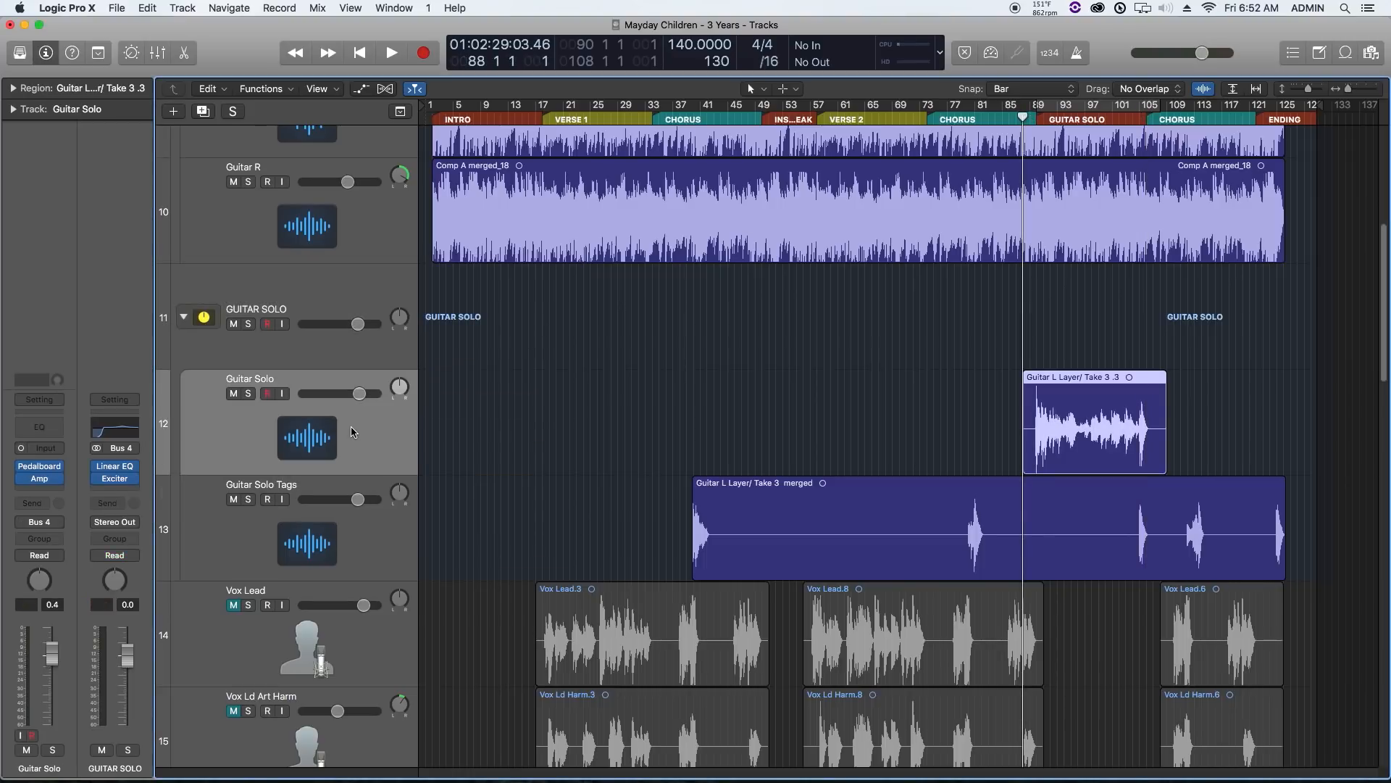
pyautogui.click(45, 466)
pyautogui.click(44, 467)
pyautogui.click(41, 471)
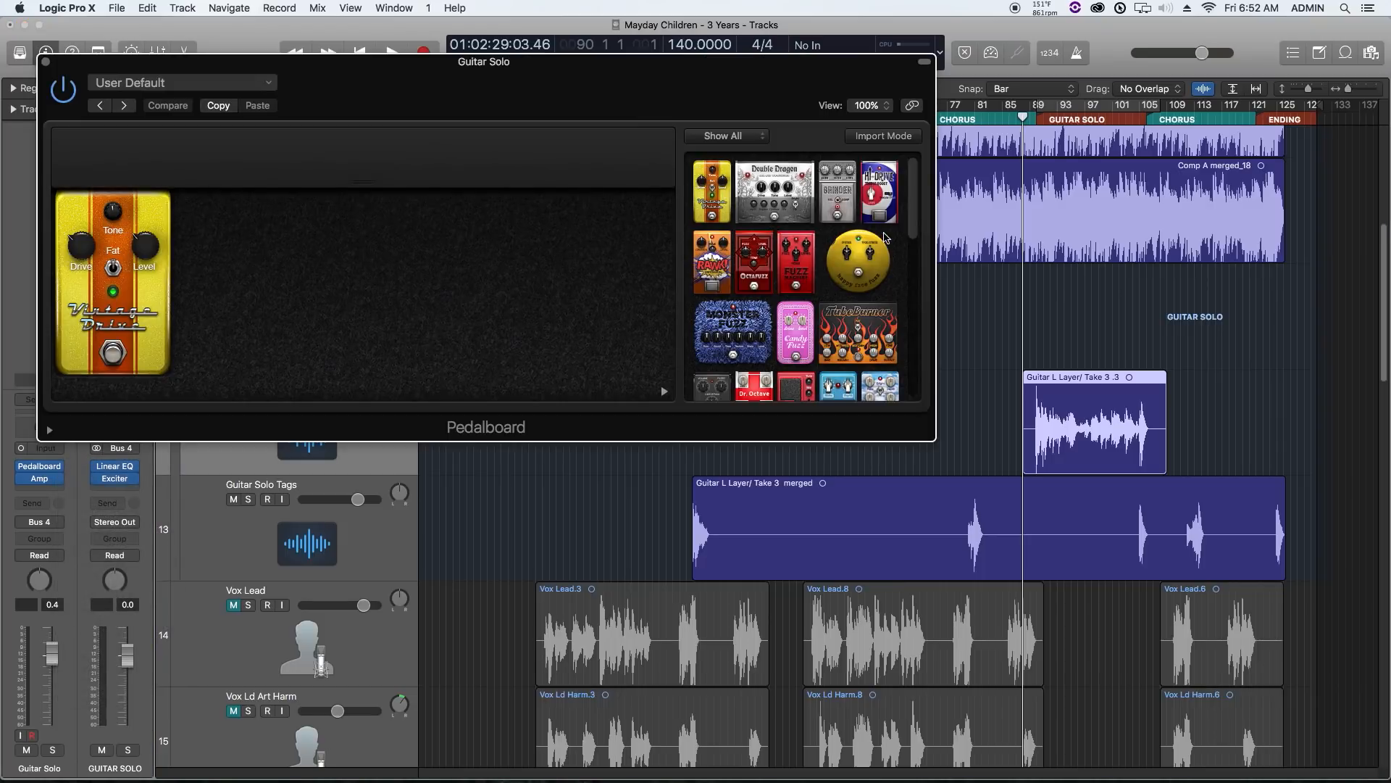
pyautogui.scroll(-10, 899, 261)
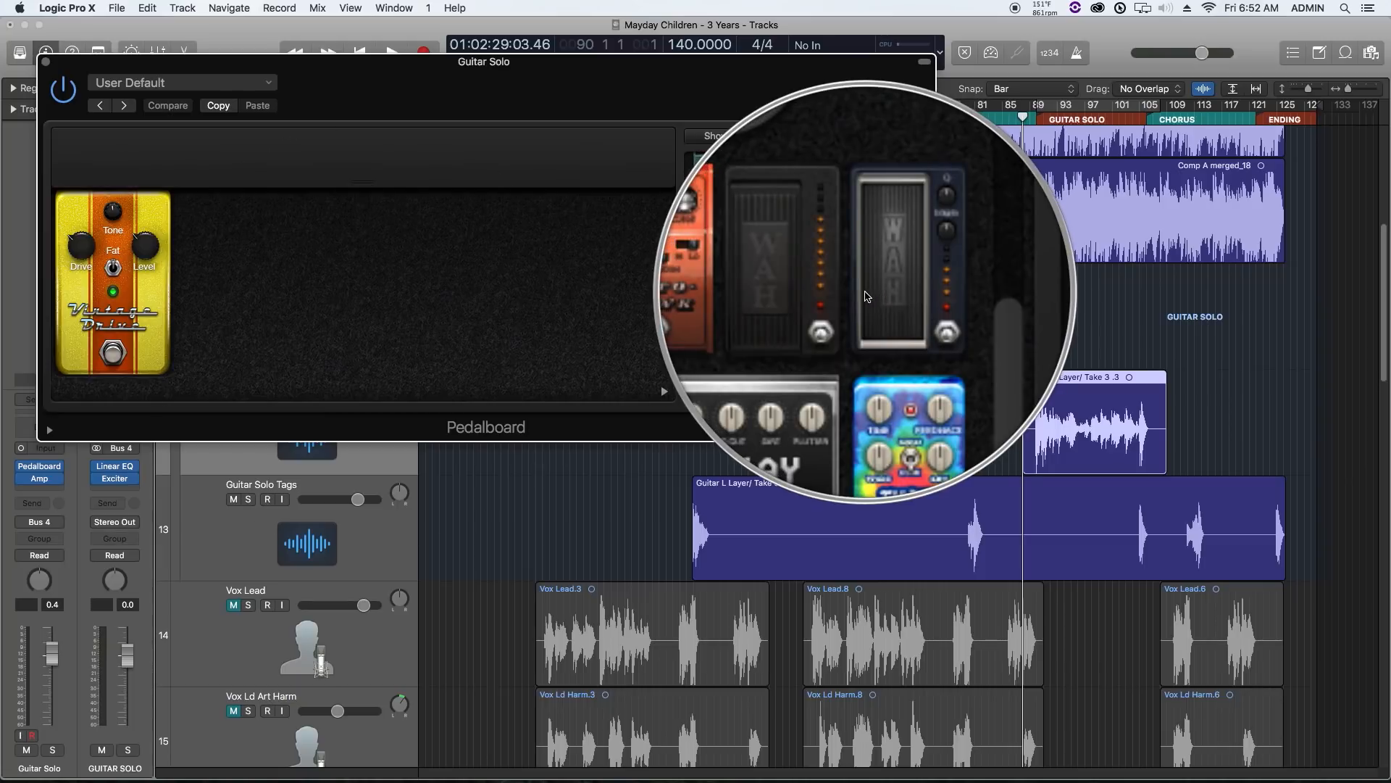
pyautogui.moveTo(875, 293); pyautogui.dragTo(482, 272)
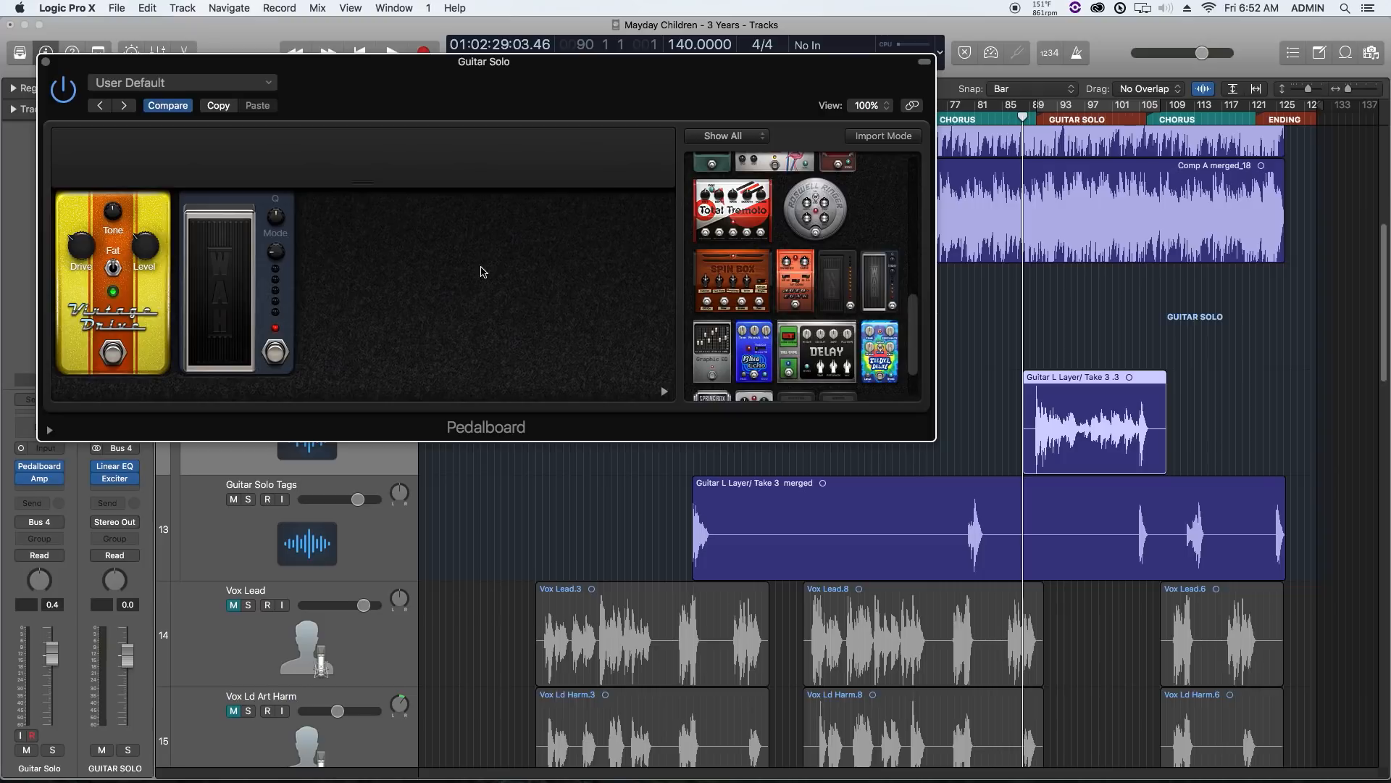
# - Solo the Guitar Solo track, turn on the cycle over the solo section, and play it while trying the Wah pedal
pyautogui.moveTo(414, 108); pyautogui.dragTo(419, 460)
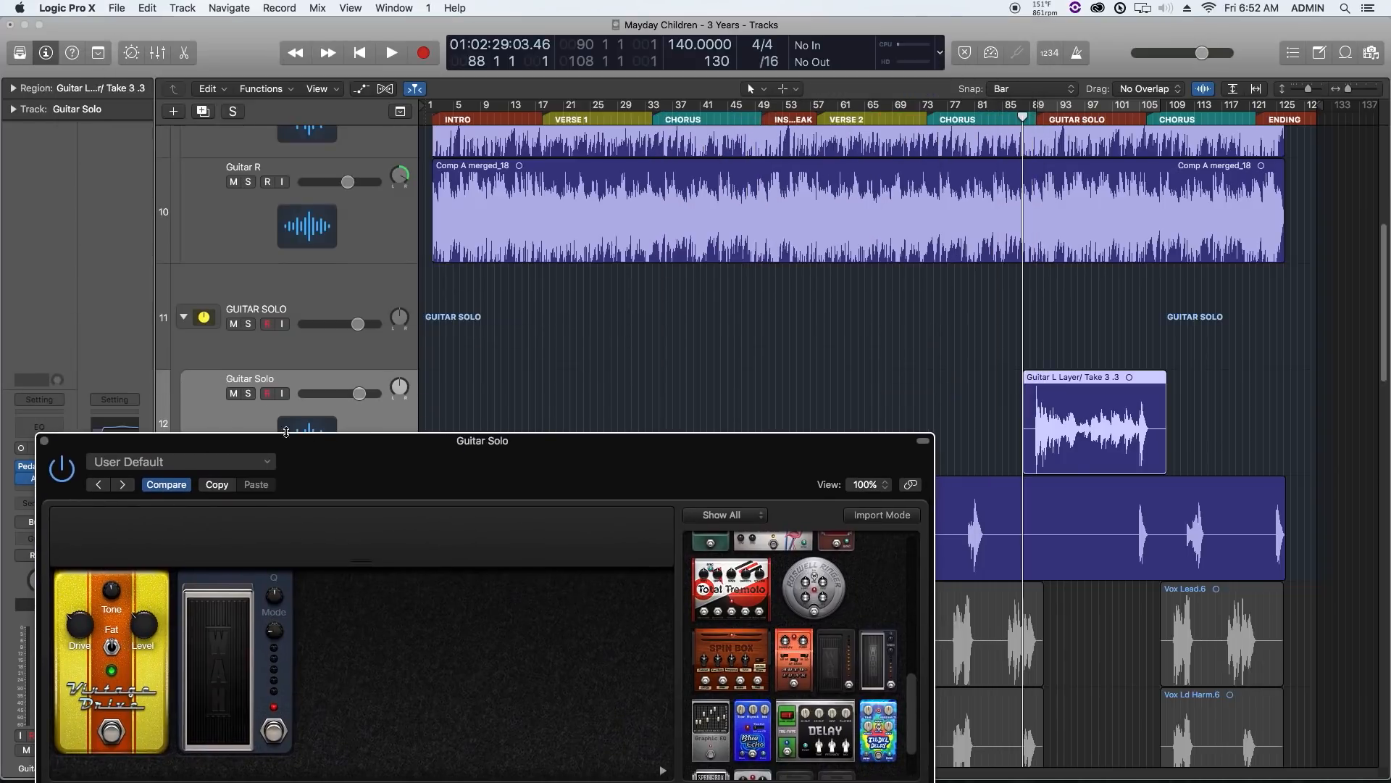
pyautogui.click(248, 394)
pyautogui.moveTo(303, 457); pyautogui.dragTo(336, 169)
pyautogui.moveTo(240, 398)
pyautogui.mouseDown()
pyautogui.moveTo(257, 364)
pyautogui.moveTo(243, 395)
pyautogui.moveTo(249, 374)
pyautogui.moveTo(261, 415)
pyautogui.moveTo(272, 362)
pyautogui.moveTo(268, 379)
pyautogui.mouseUp()
pyautogui.press('c')
pyautogui.press('space')
pyautogui.press('space')
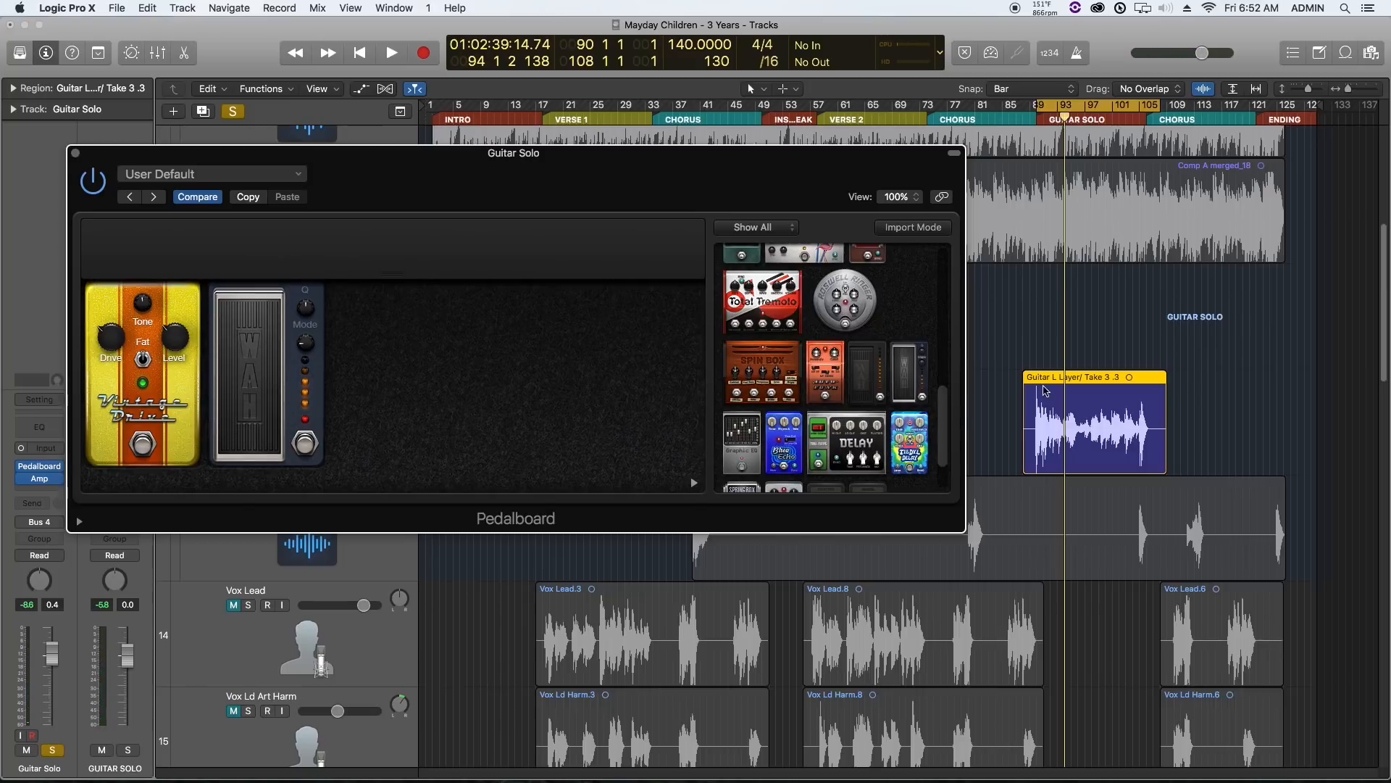
# - Show automation in the Tracks area and switch the Guitar Solo track to track-based automation
pyautogui.moveTo(599, 166); pyautogui.dragTo(883, 516)
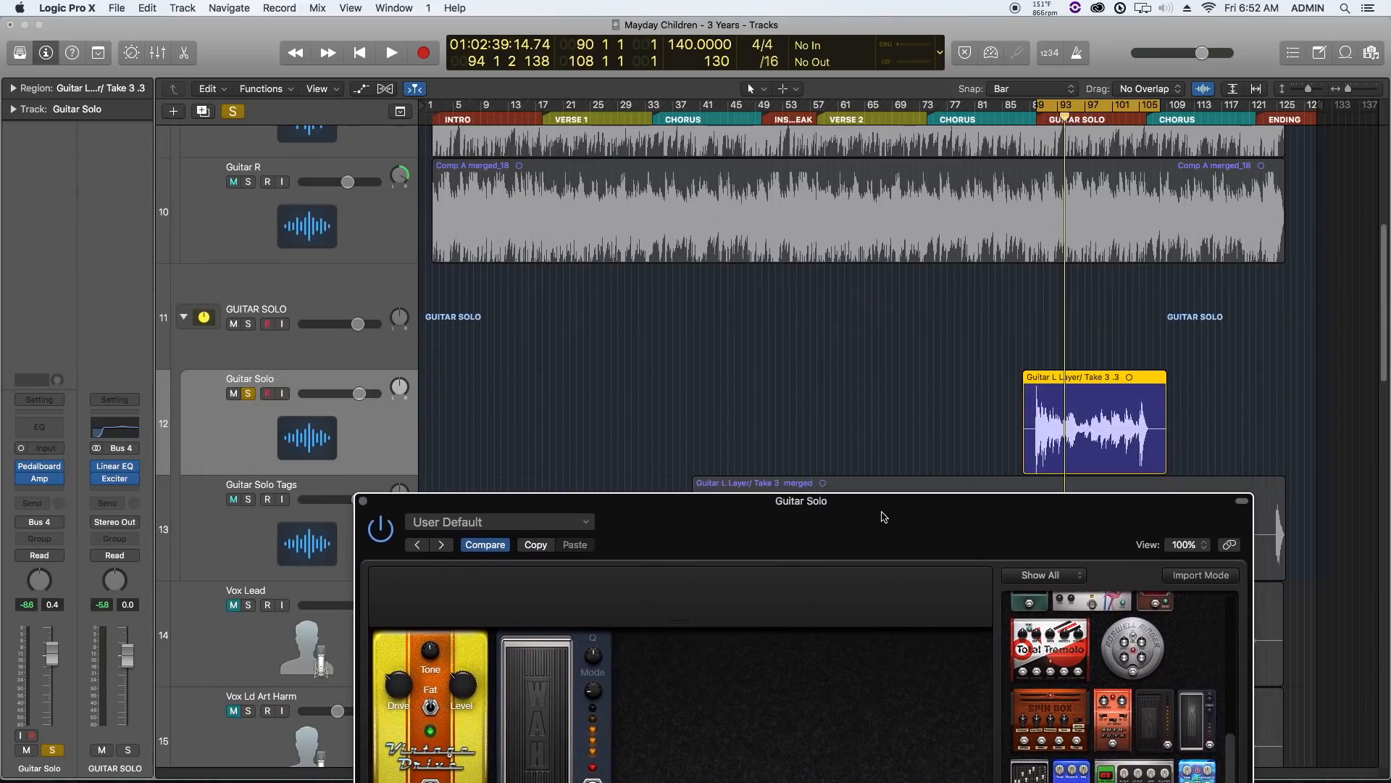
pyautogui.click(369, 425)
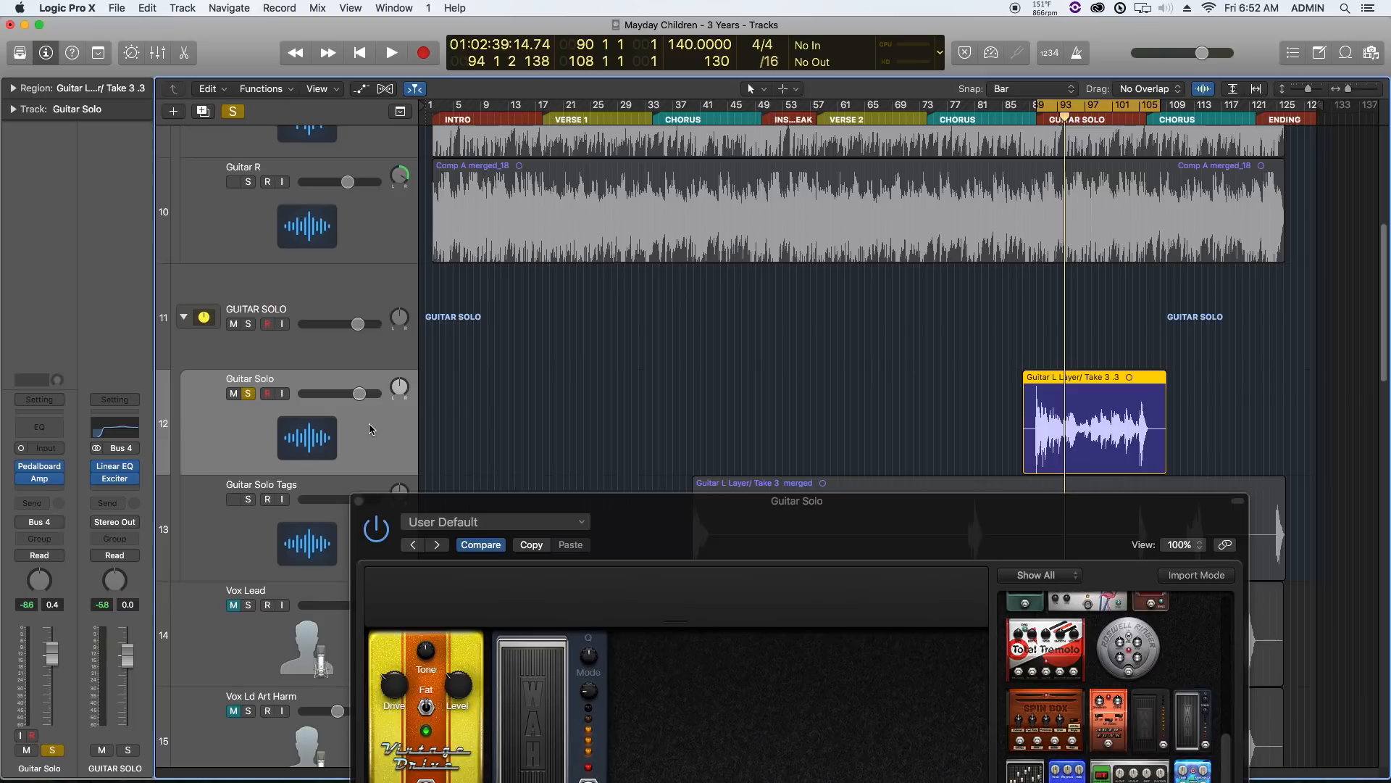
pyautogui.press('a')
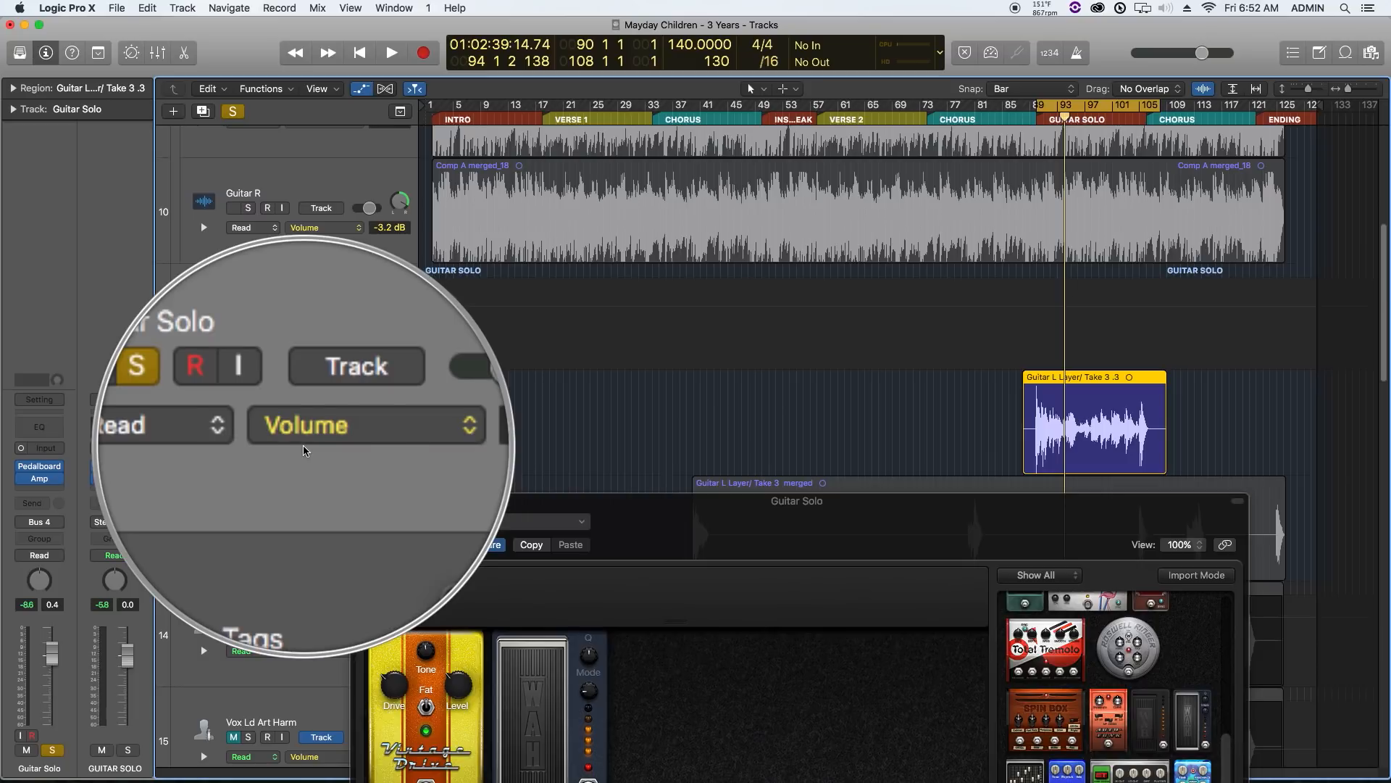
pyautogui.moveTo(307, 424)
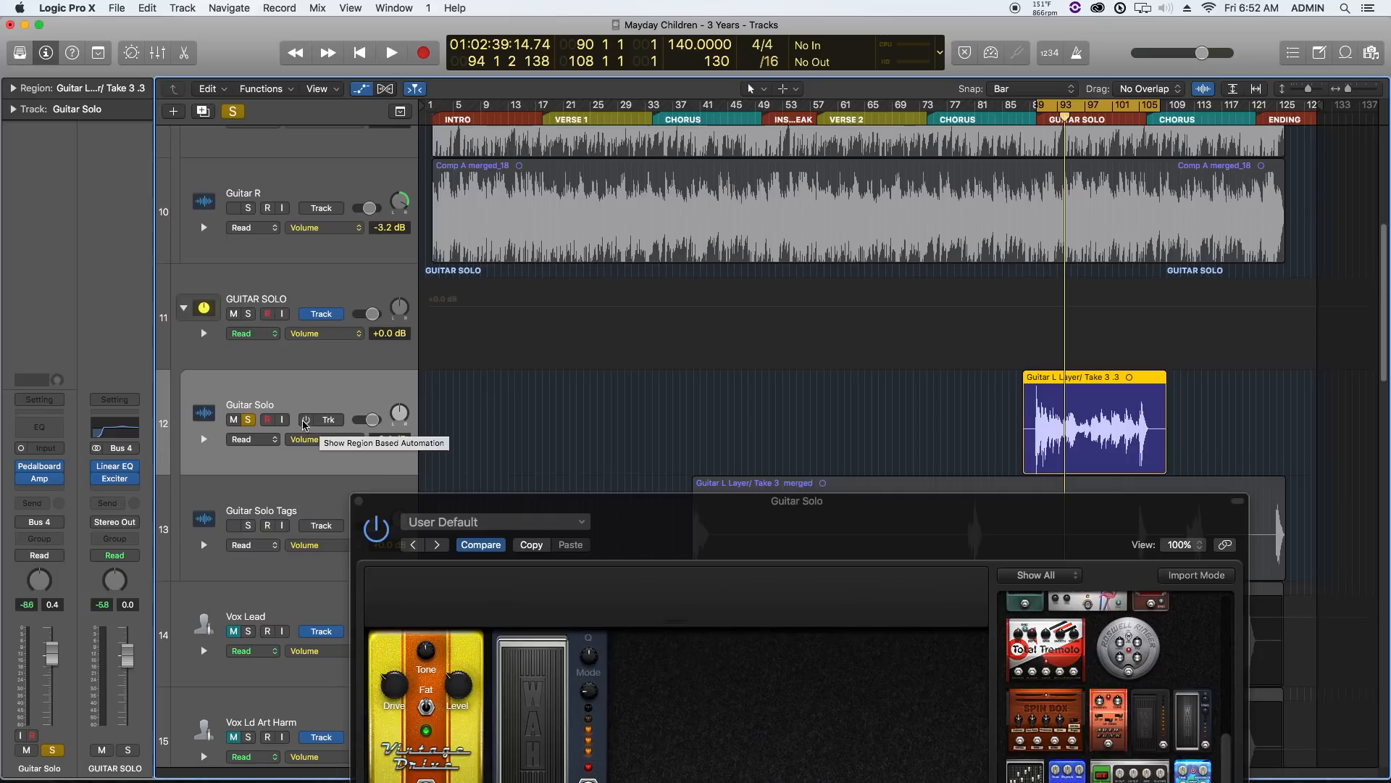
pyautogui.click(305, 420)
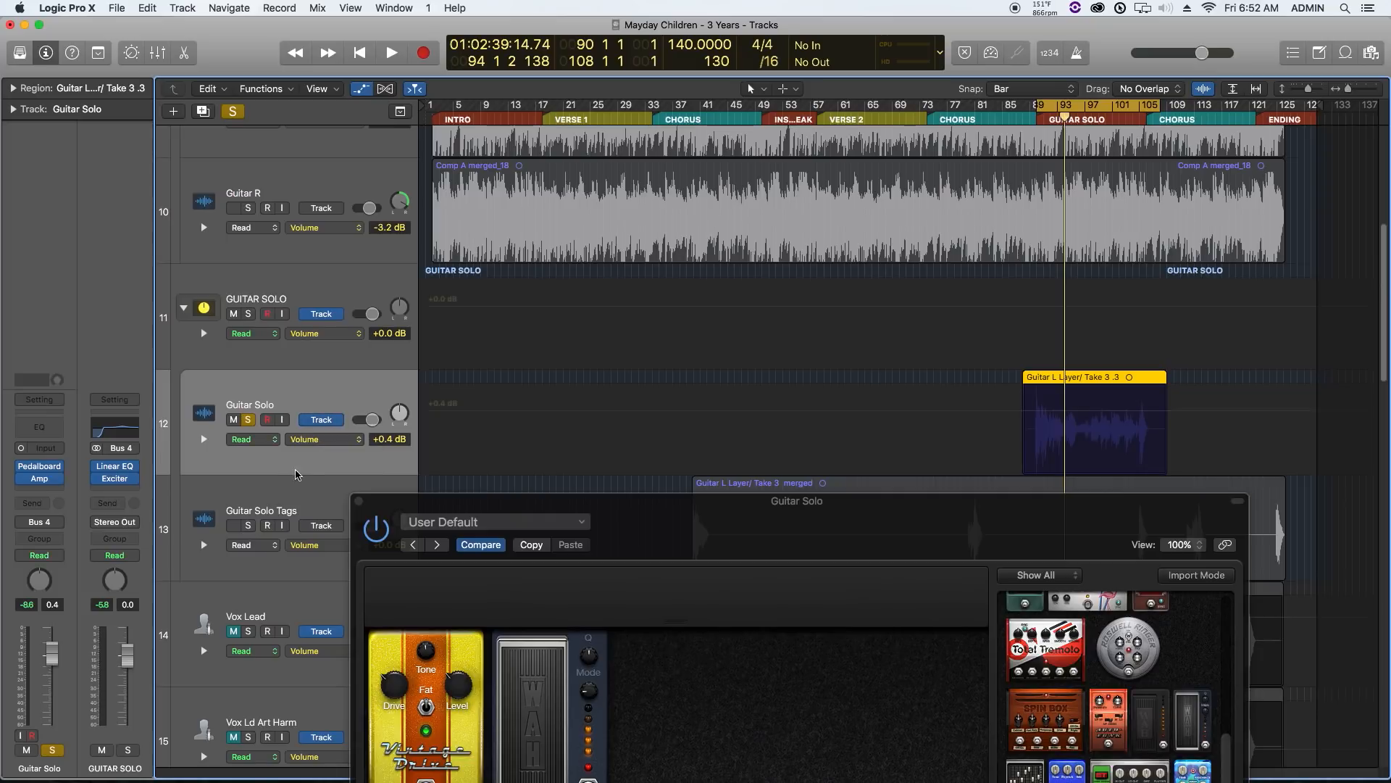
# - Set the Guitar Solo track's automation parameter to the Pedalboard's Slot 2 - Modern Wah Pedal Position
pyautogui.click(316, 439)
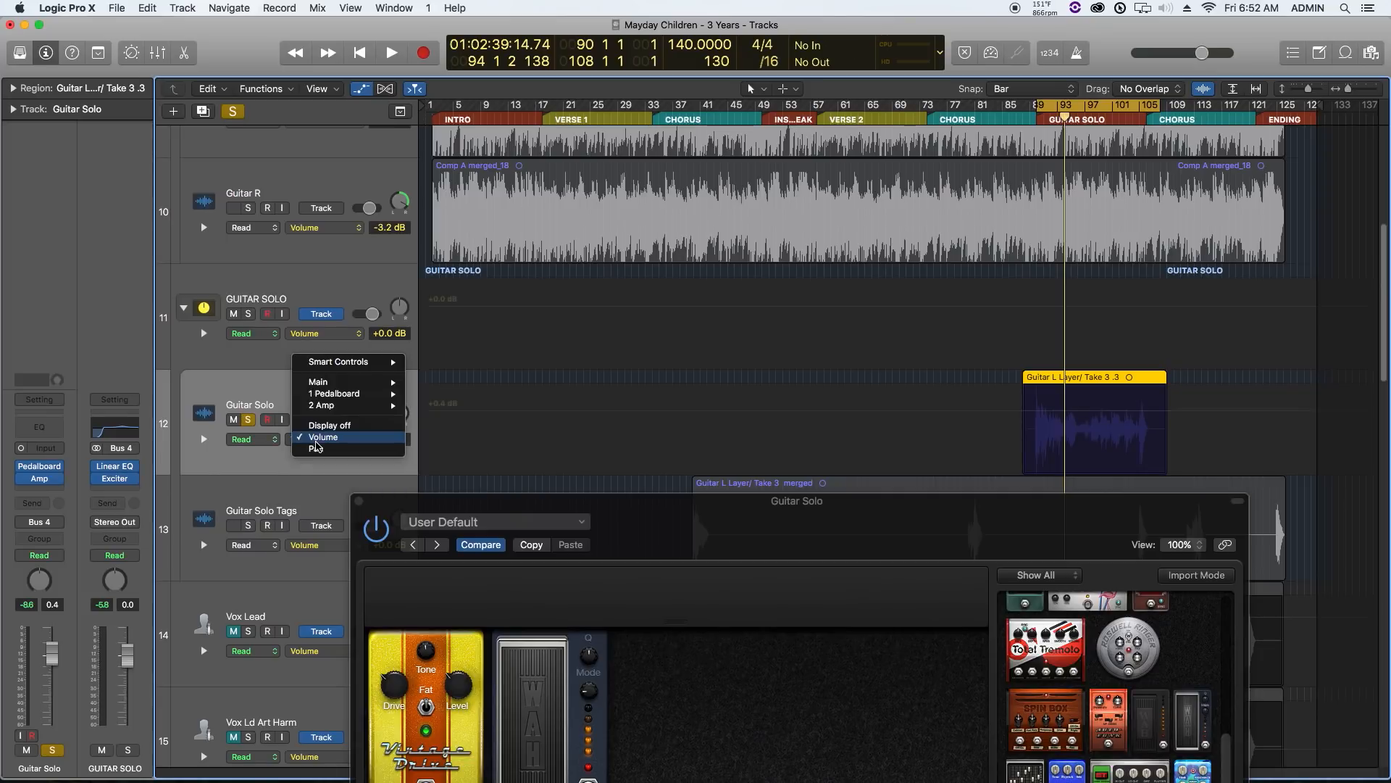
pyautogui.moveTo(333, 394)
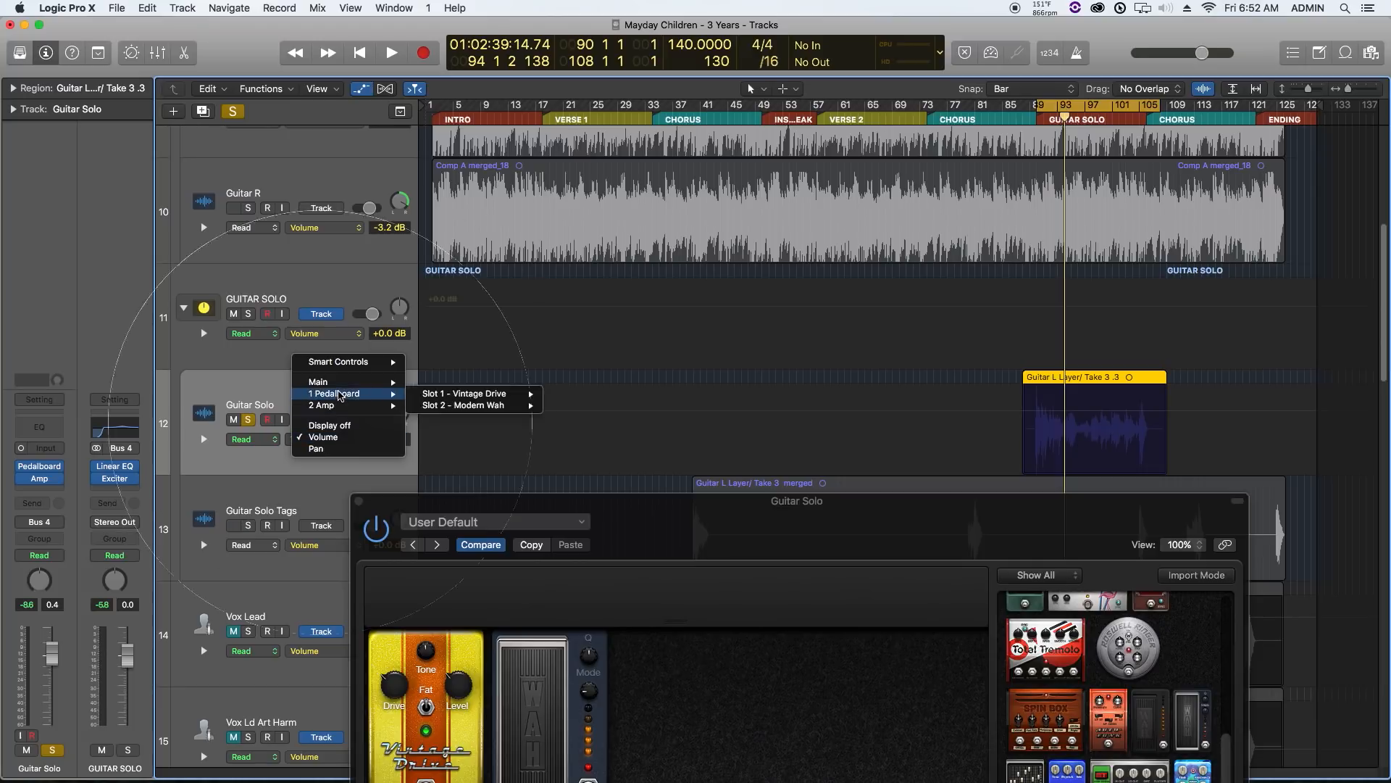
pyautogui.moveTo(498, 407)
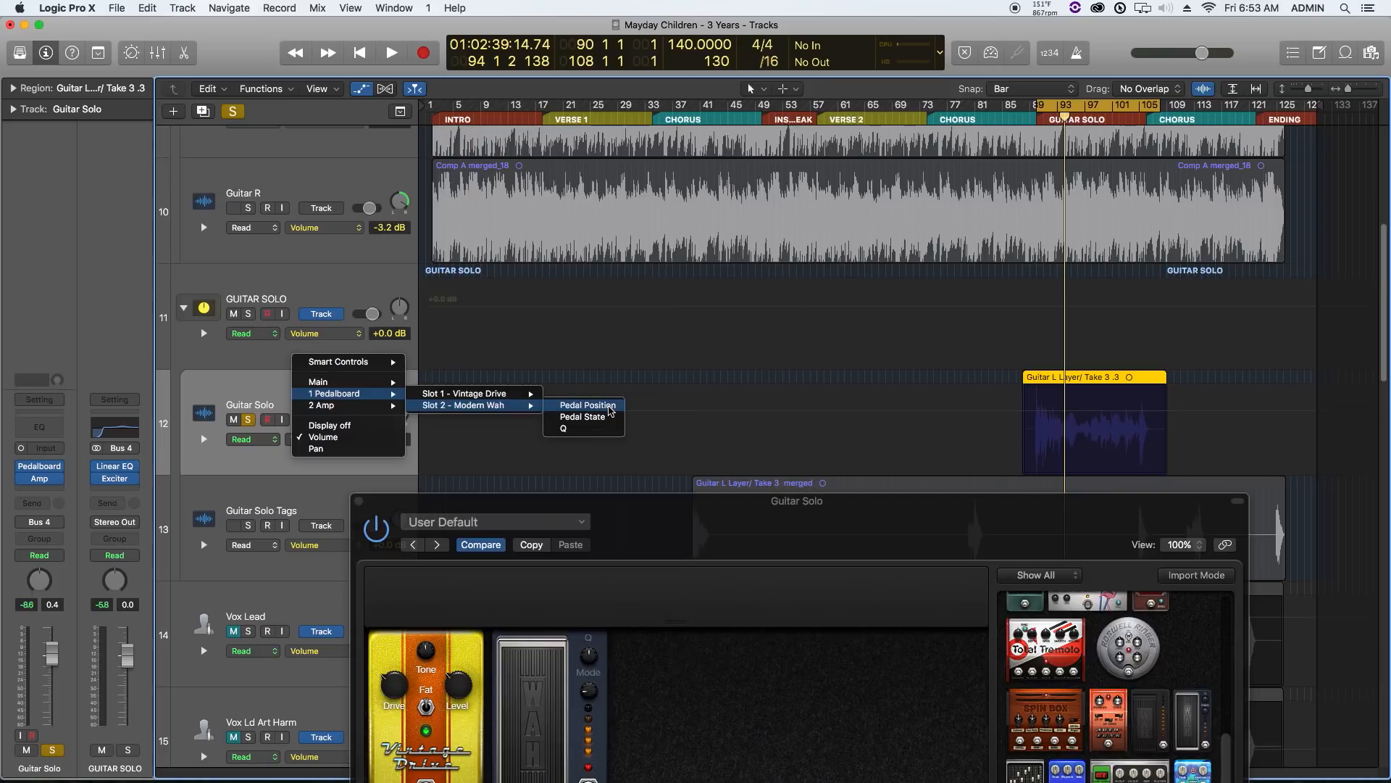
pyautogui.click(608, 411)
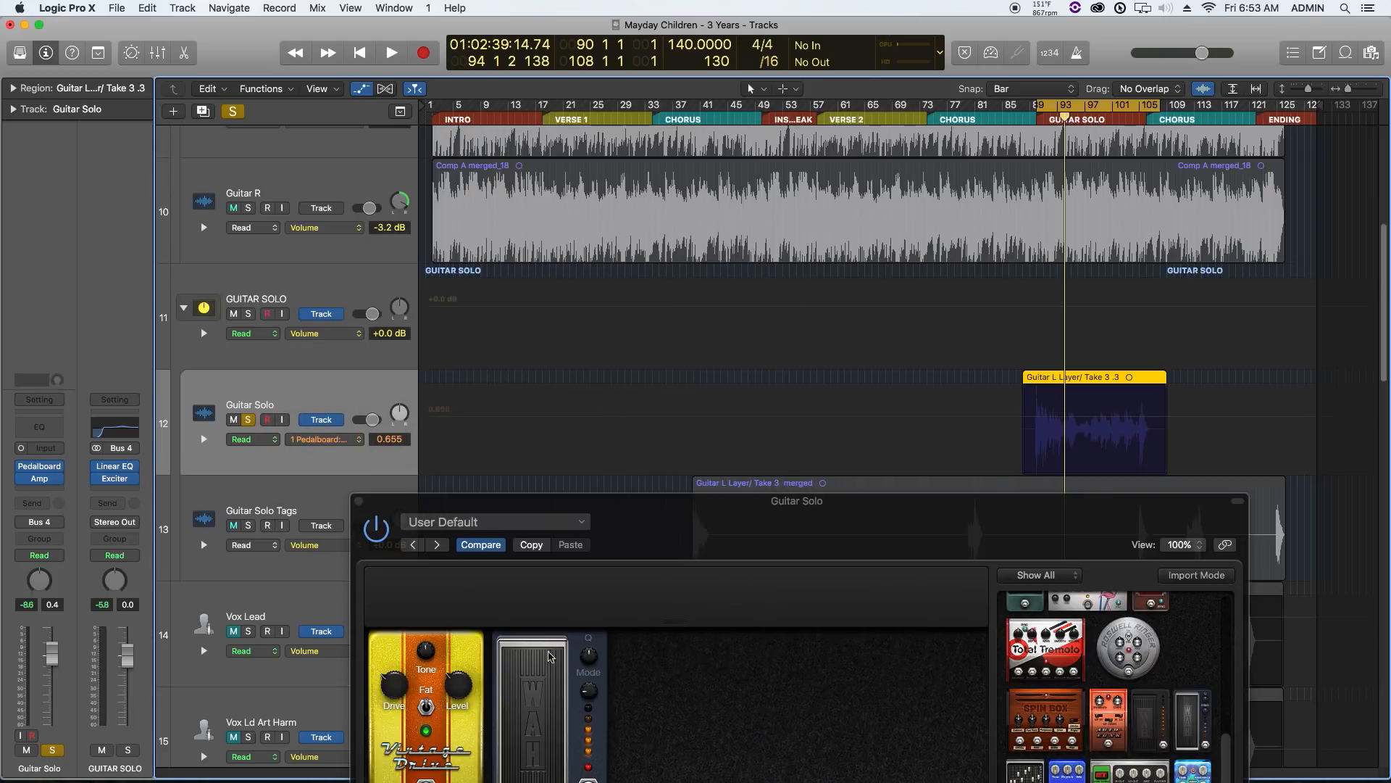
# - Try moving the Wah pedal by hand to test its Pedal Position parameter
pyautogui.moveTo(549, 656); pyautogui.dragTo(546, 695)
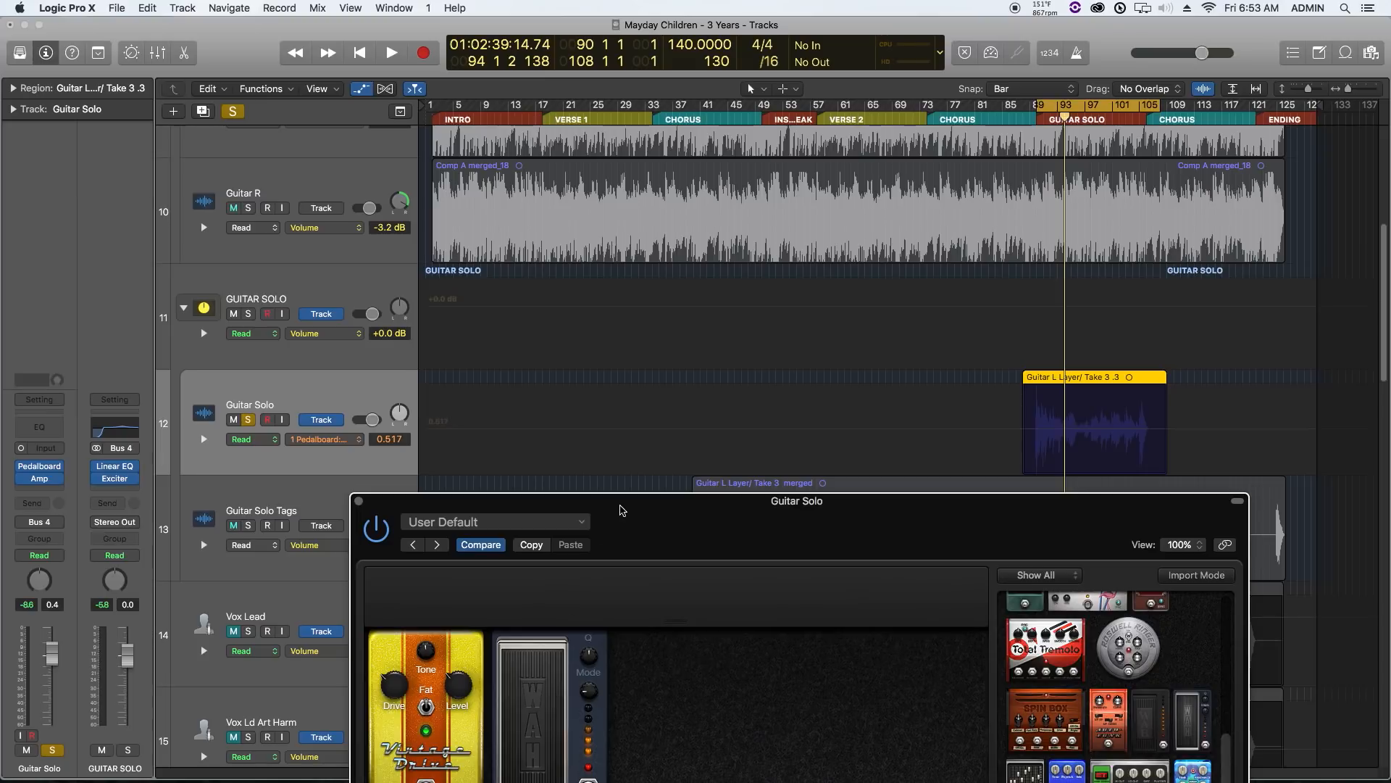
pyautogui.moveTo(621, 509); pyautogui.dragTo(540, 185)
pyautogui.moveTo(445, 385)
pyautogui.mouseDown()
pyautogui.moveTo(441, 430)
pyautogui.moveTo(451, 385)
pyautogui.mouseUp()
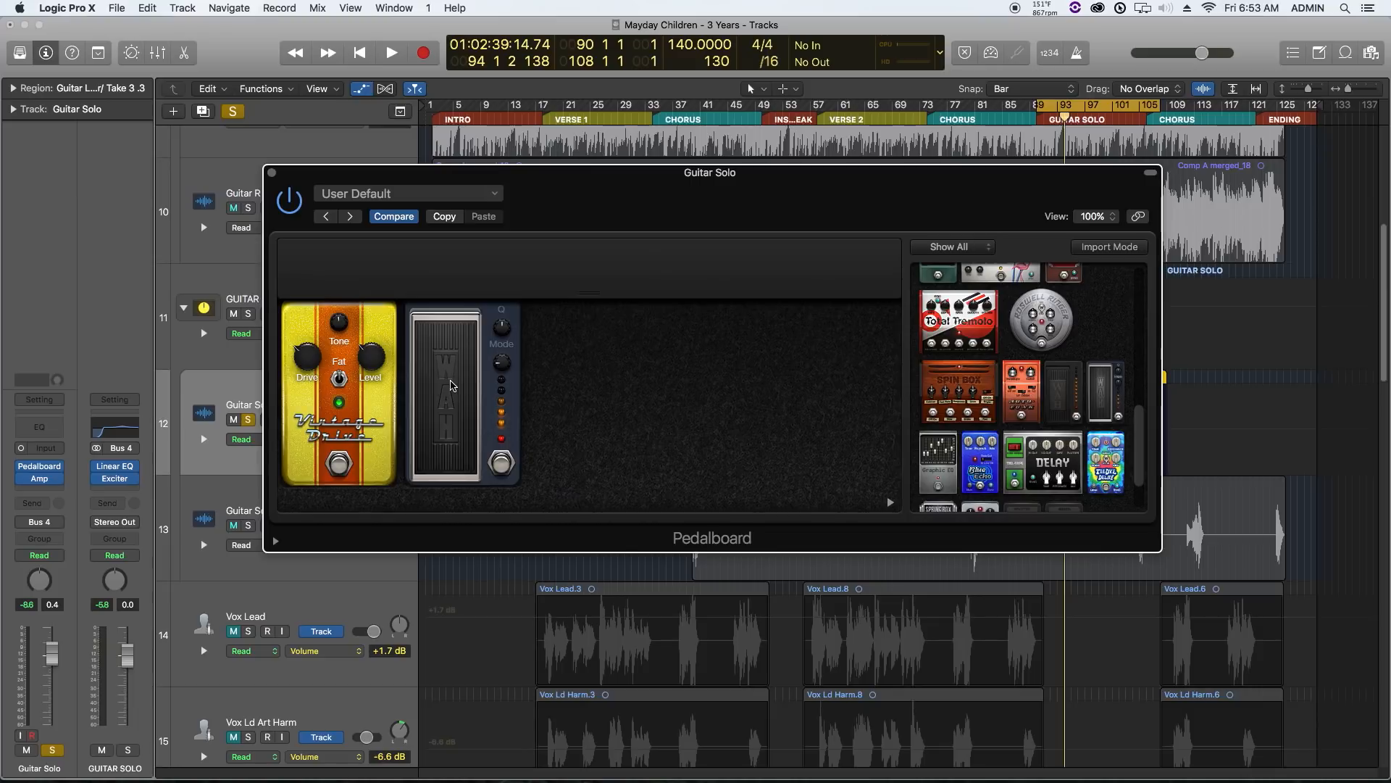
# - Open Controller Assignments and use Learn Mode to map the Impulse keyboard's control change 1 to the Wah's Pedal Position
pyautogui.moveTo(571, 198); pyautogui.dragTo(1127, 211)
pyautogui.hotkey('alt', 'shift', 'k')
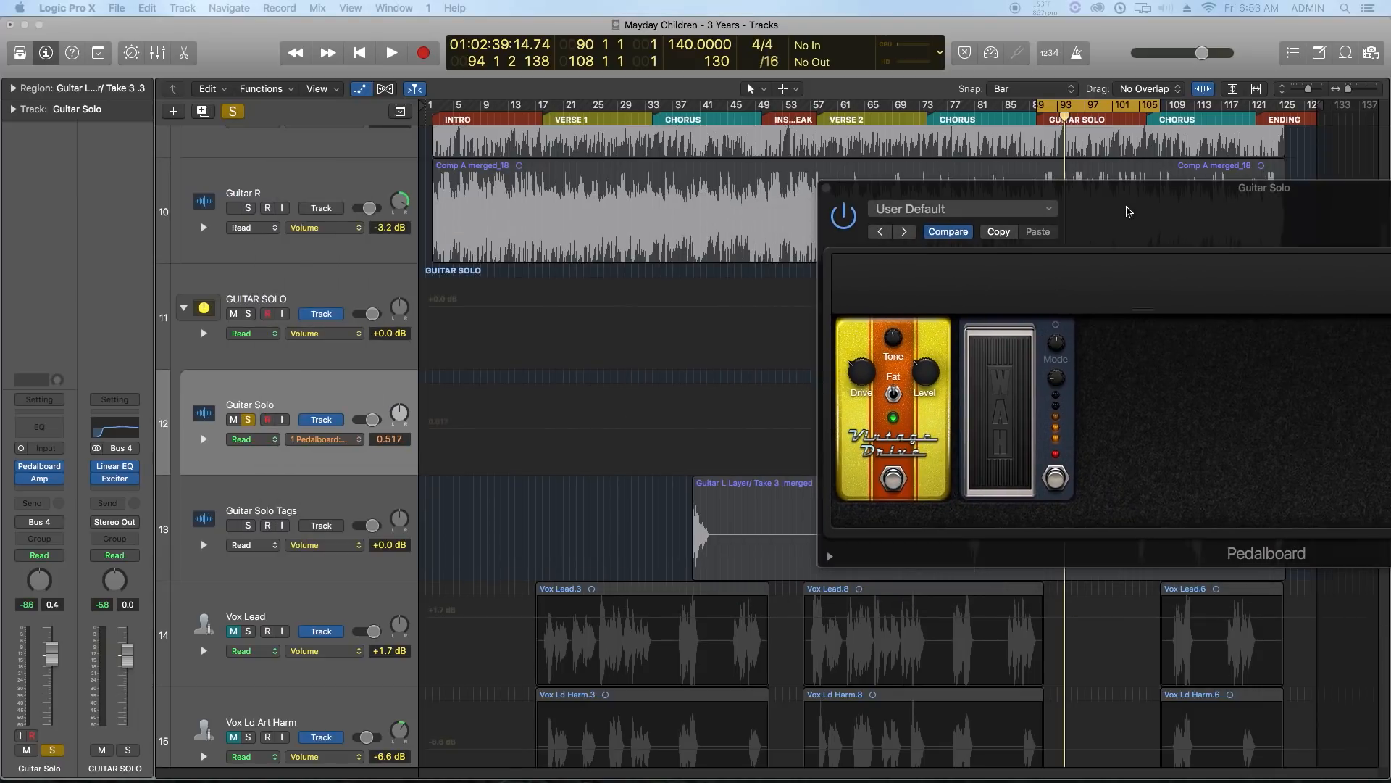
pyautogui.moveTo(1, 30); pyautogui.dragTo(499, 49)
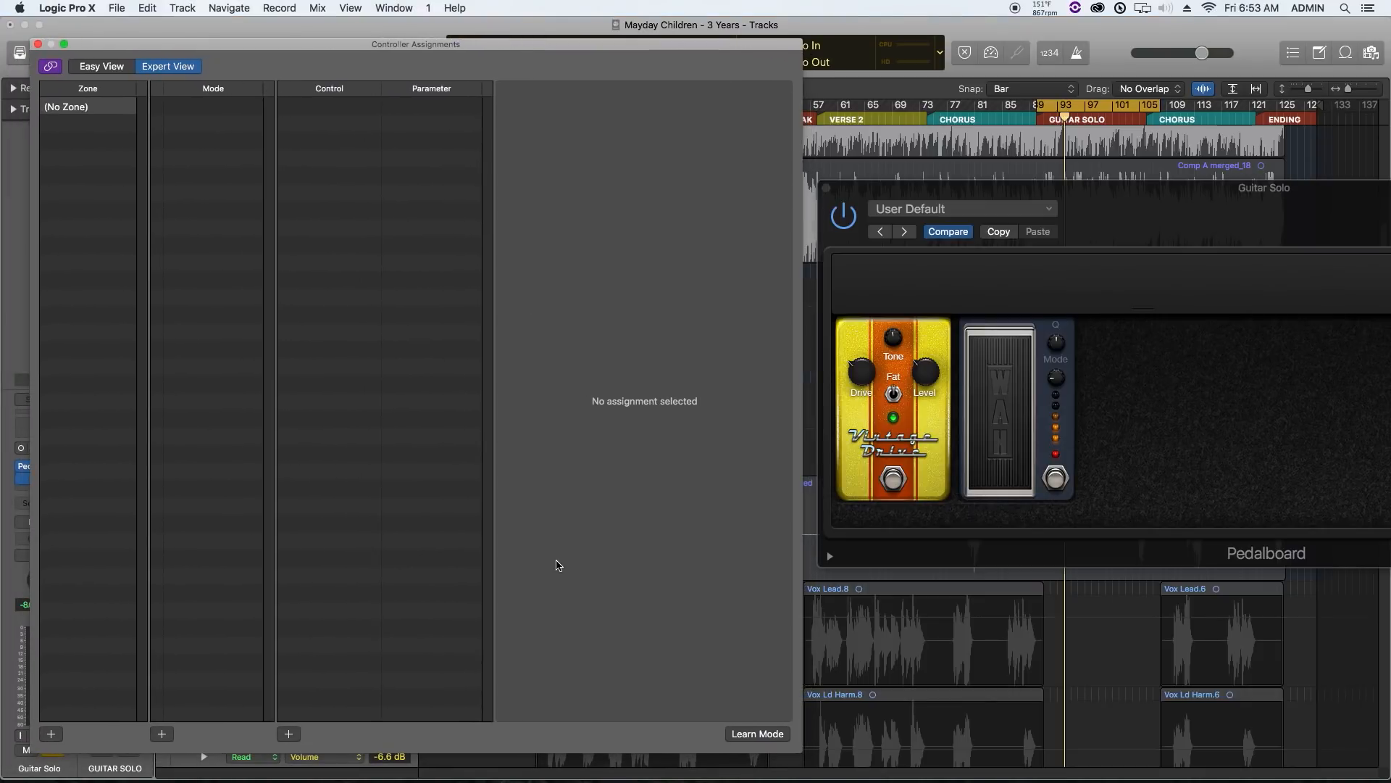
pyautogui.click(757, 733)
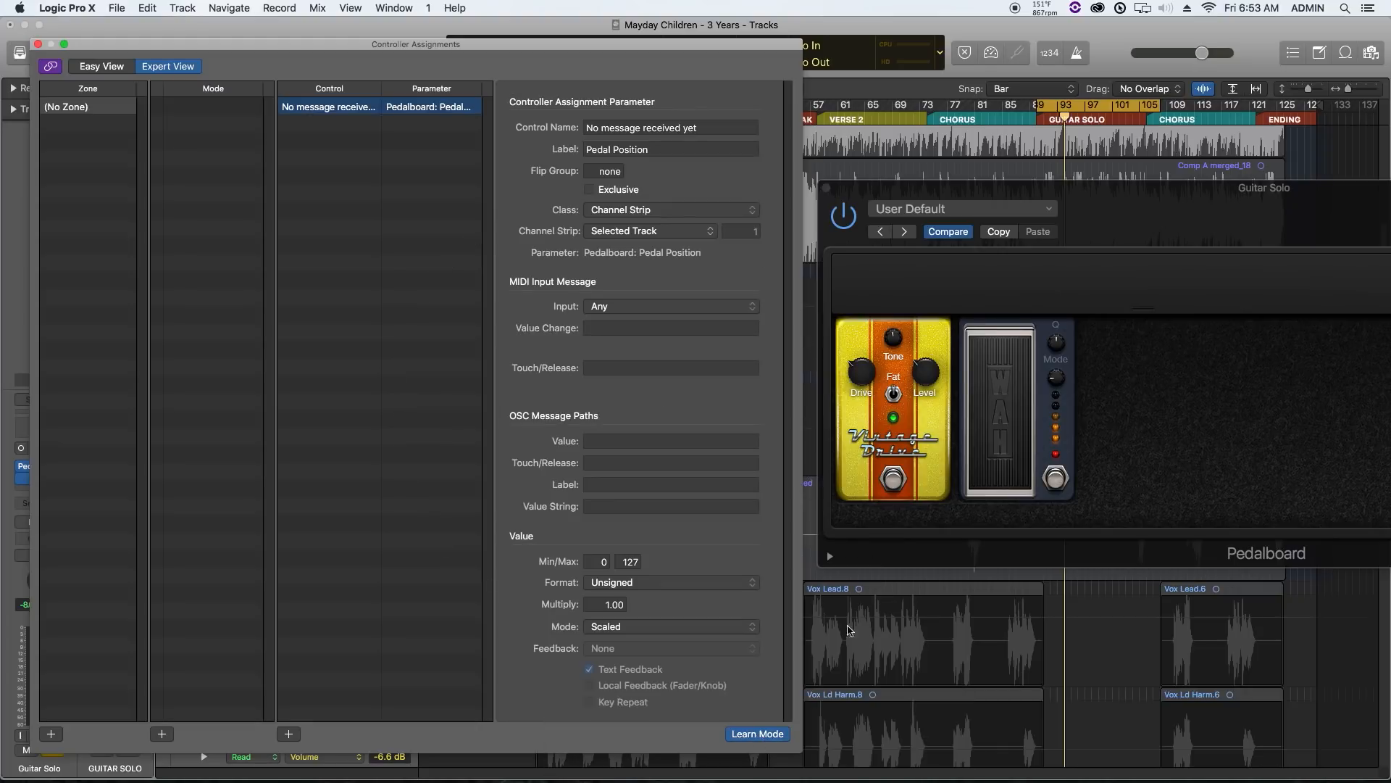
pyautogui.click(993, 396)
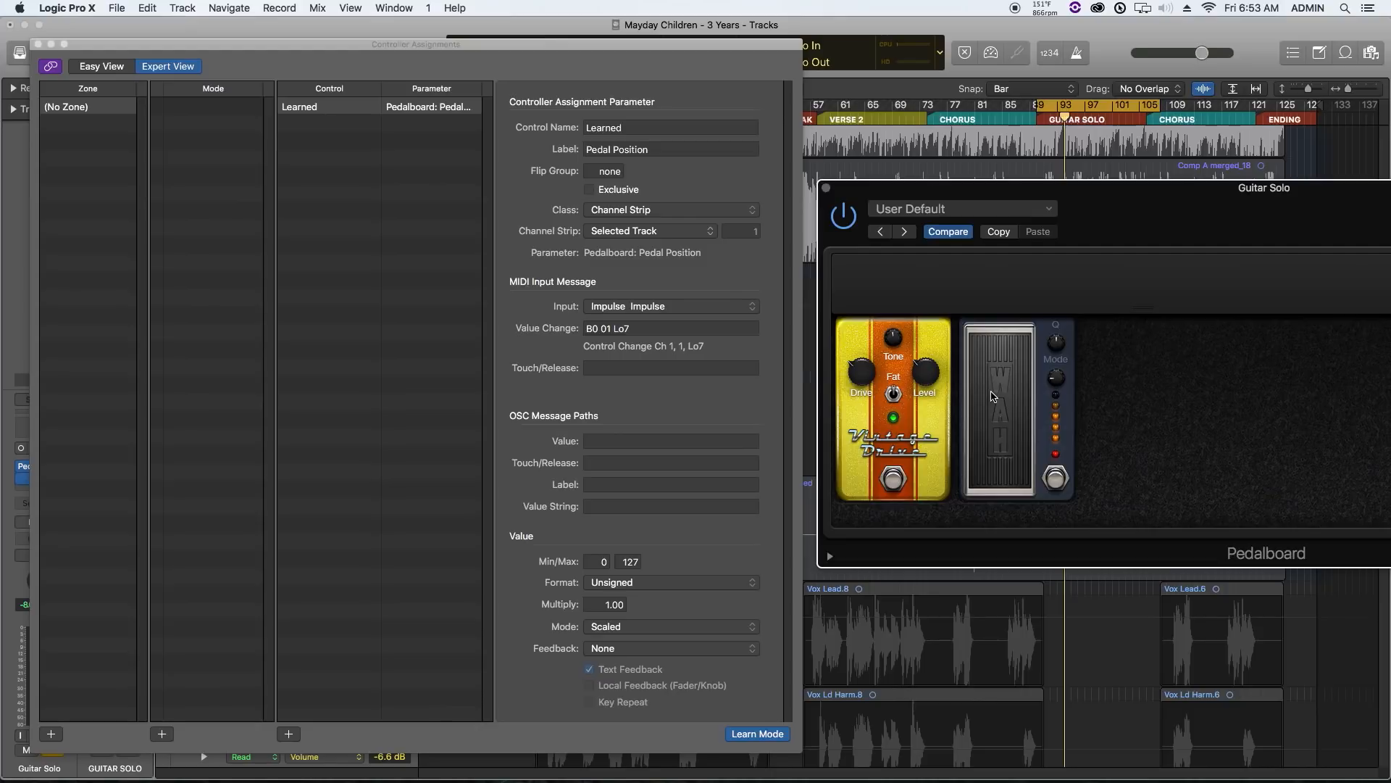
pyautogui.click(781, 734)
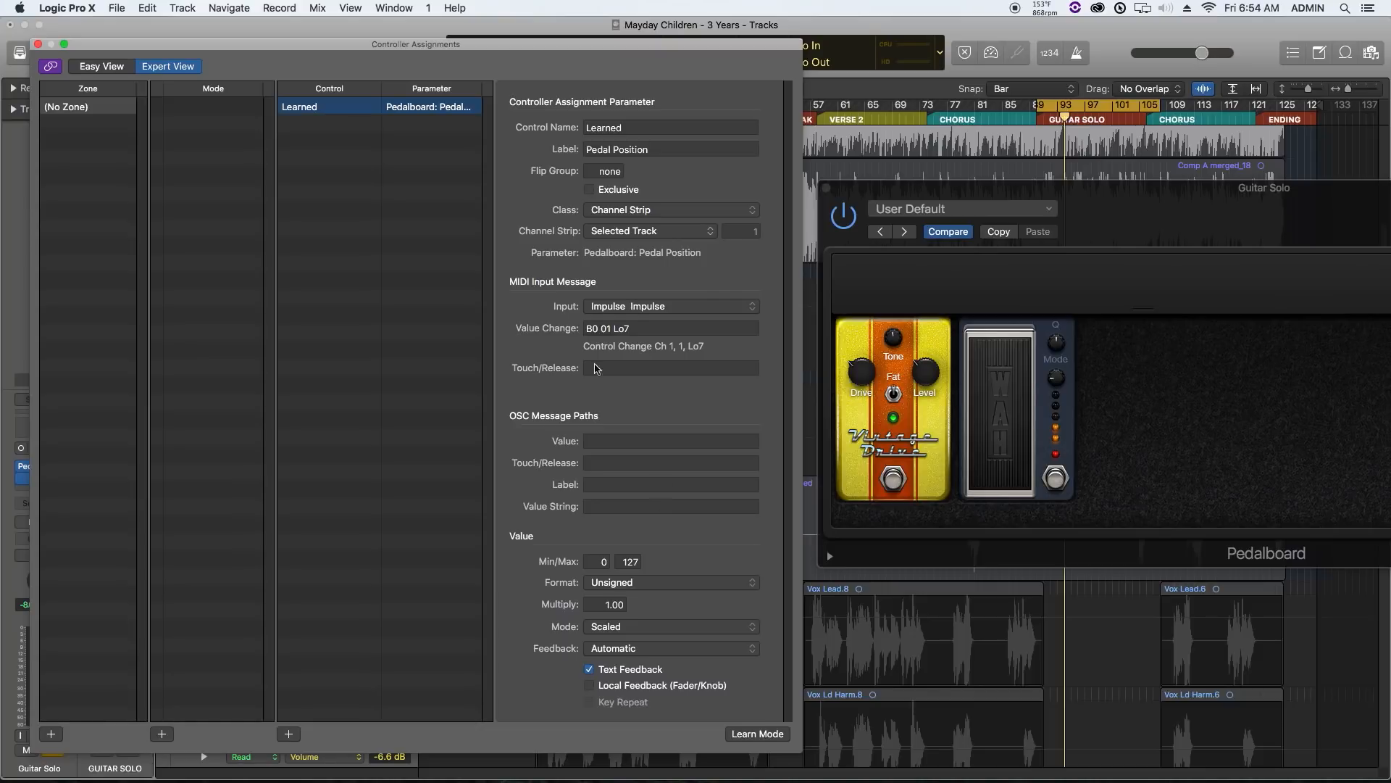
# - Delete the learned Pedal Position assignment and close the Controller Assignments window
pyautogui.doubleClick(326, 110)
pyautogui.press('BackSpace')
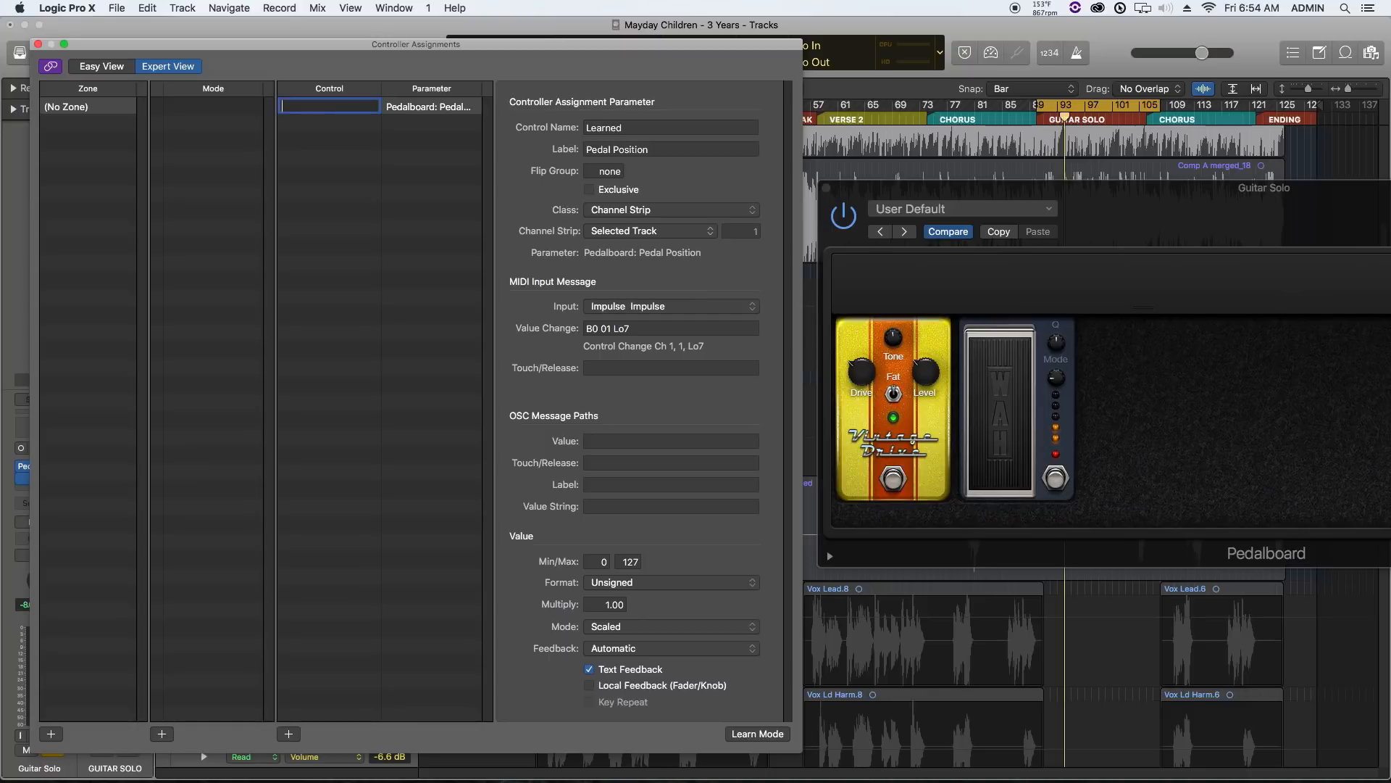
pyautogui.click(410, 107)
pyautogui.press('BackSpace')
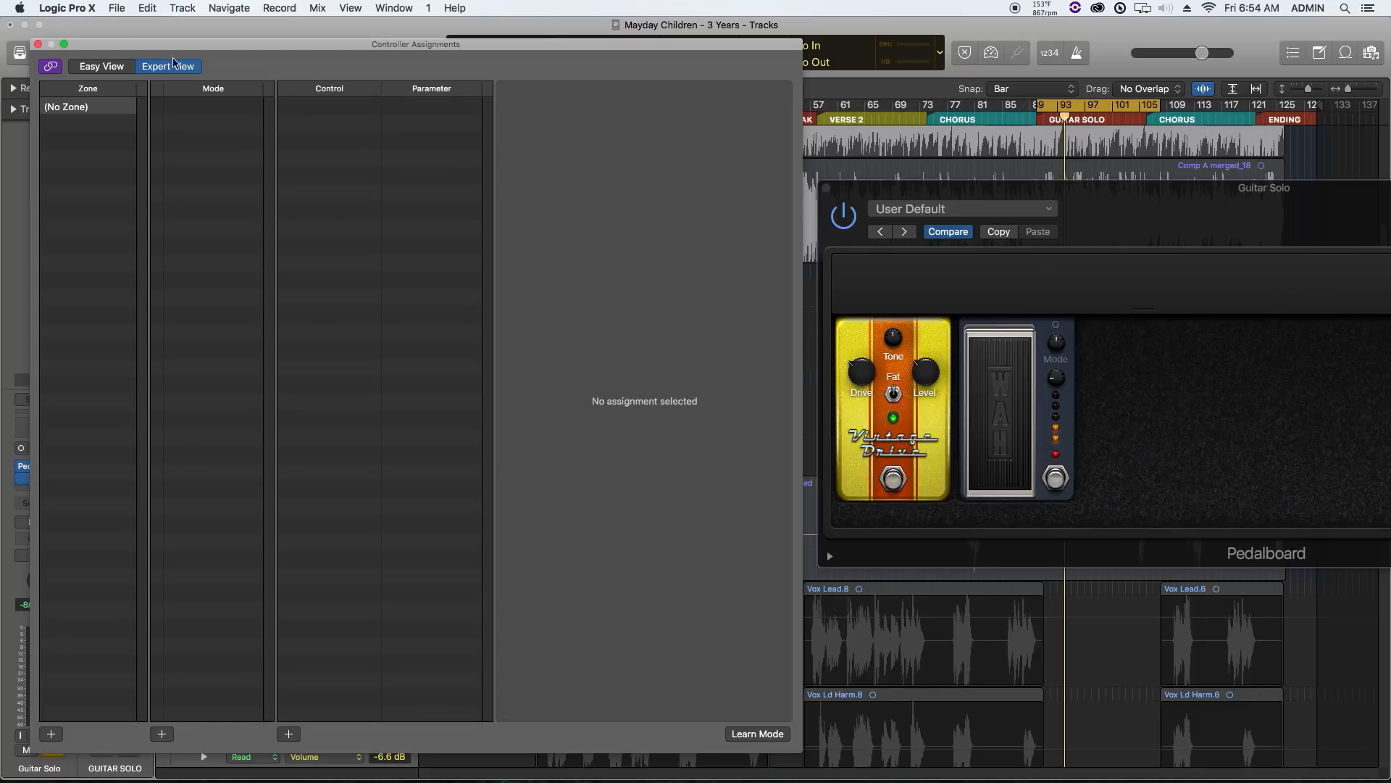
pyautogui.click(38, 44)
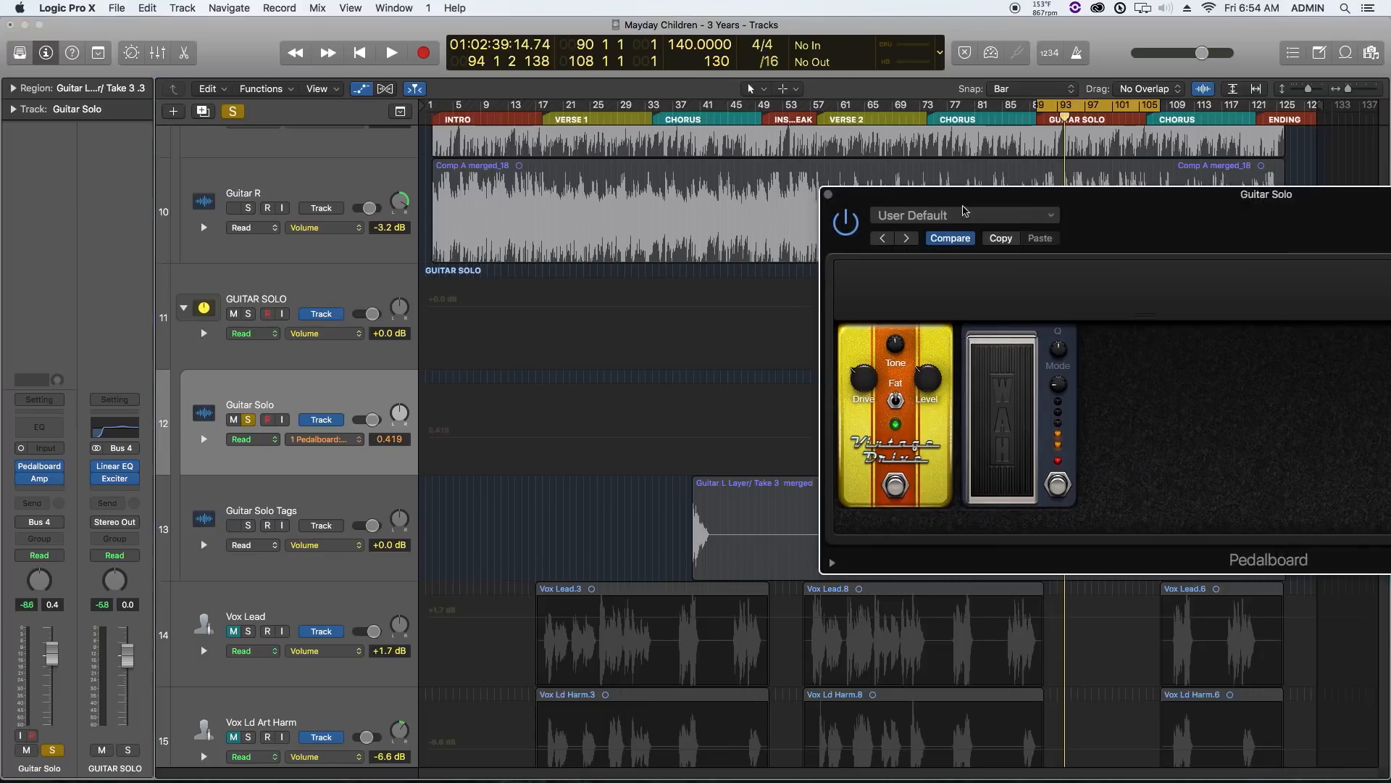
# - Turn off the cycle over the solo section and set the Guitar Solo track's automation mode to Latch
pyautogui.moveTo(962, 209); pyautogui.dragTo(709, 325)
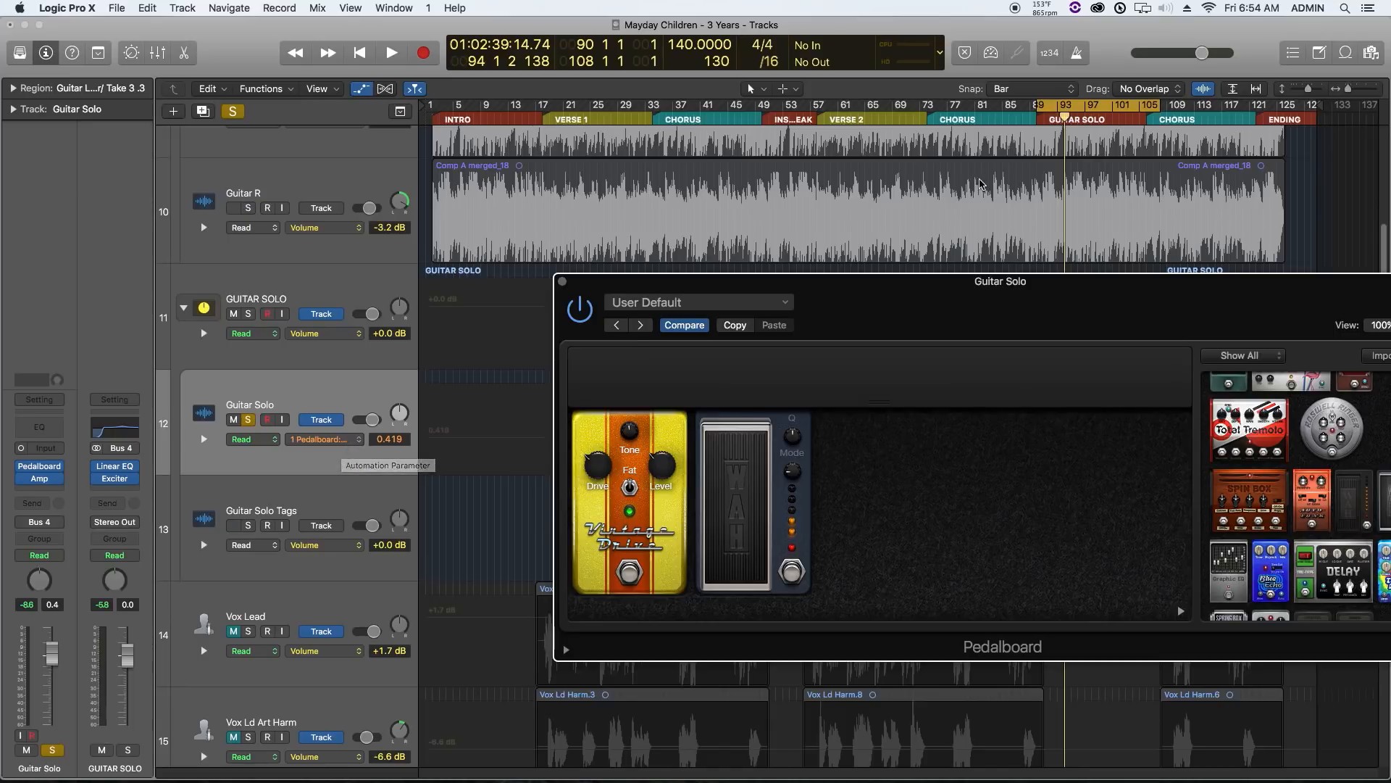
pyautogui.click(1048, 107)
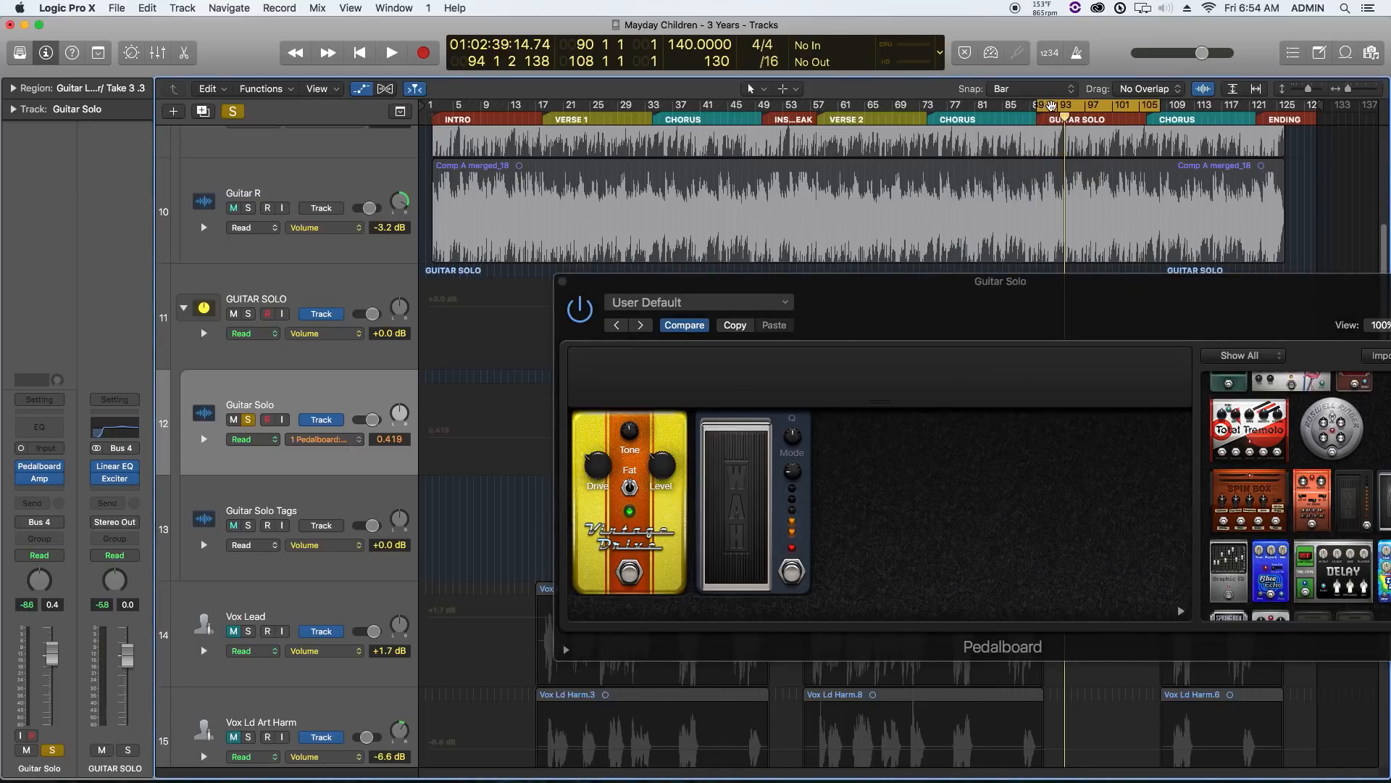
pyautogui.click(1050, 107)
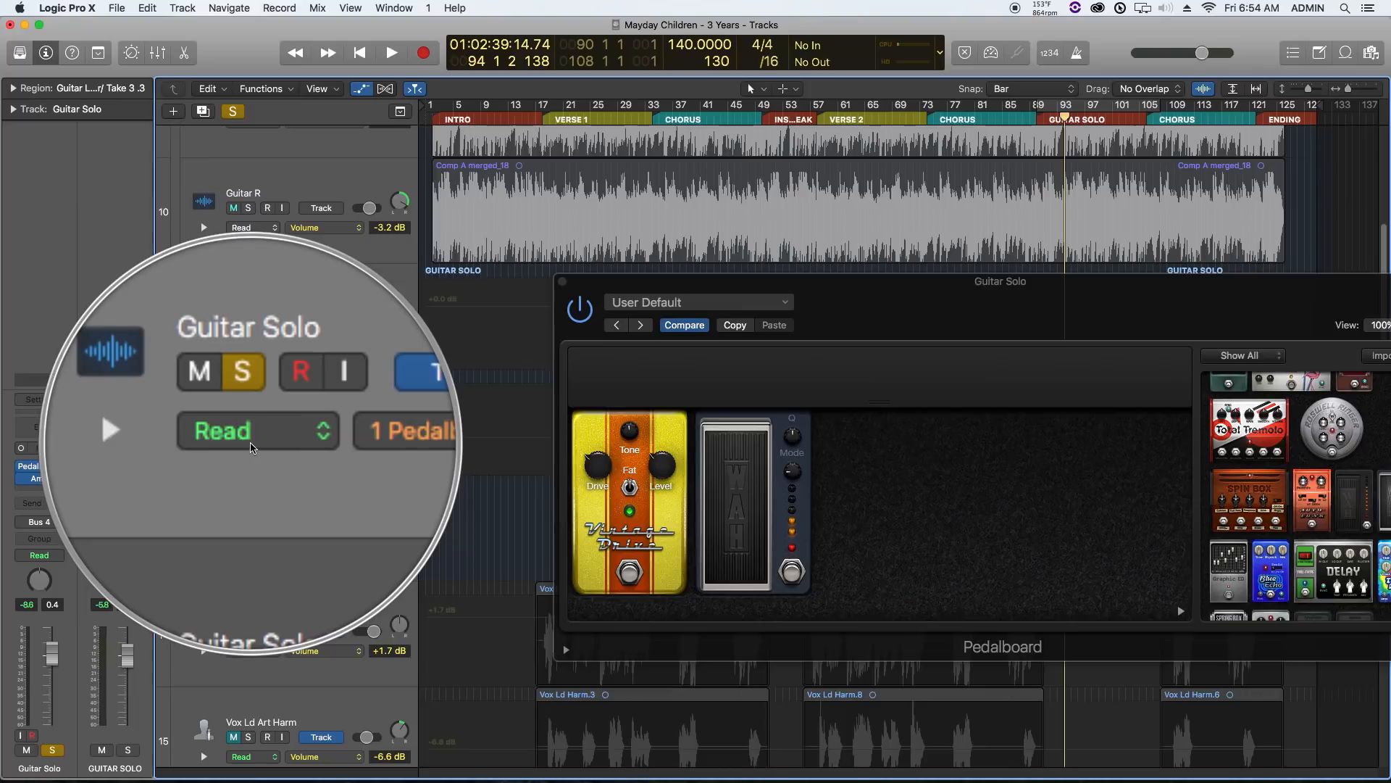
pyautogui.click(268, 441)
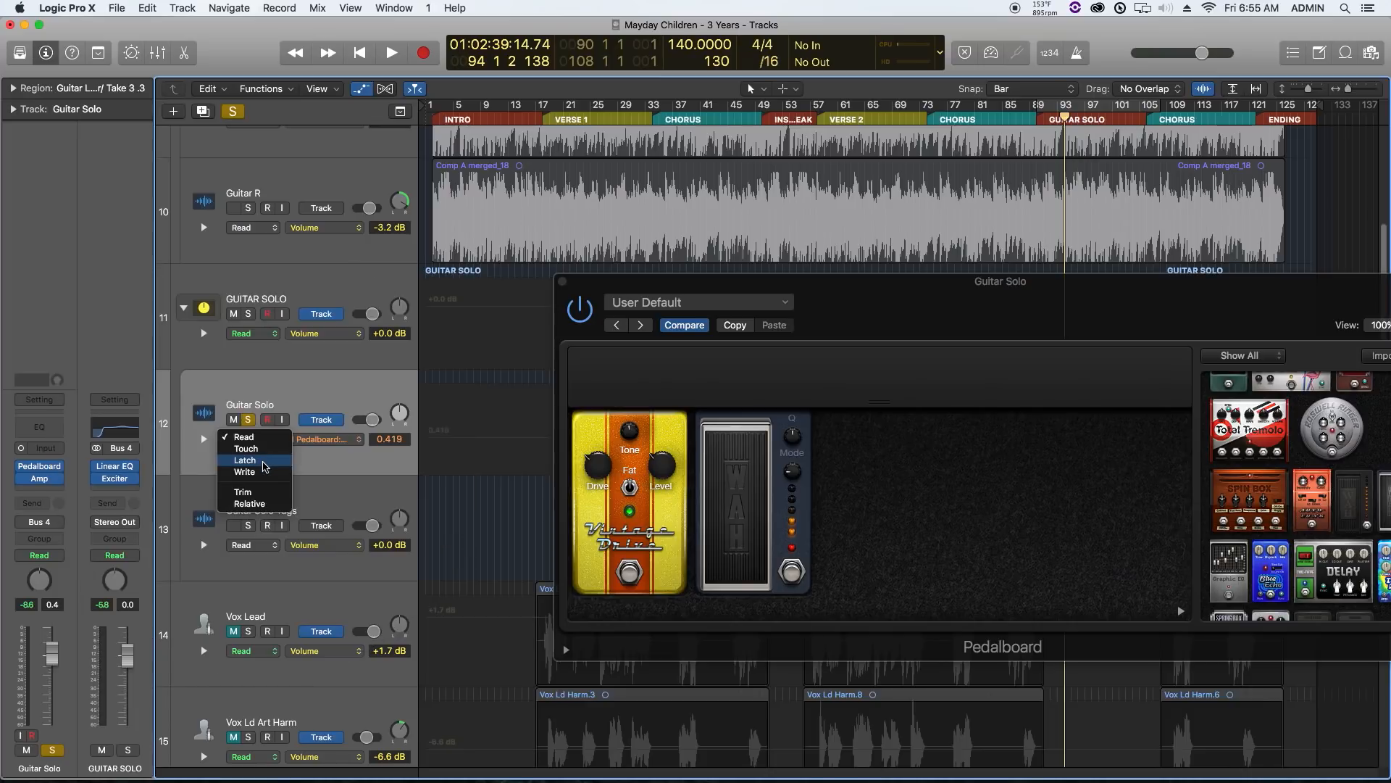
pyautogui.click(264, 466)
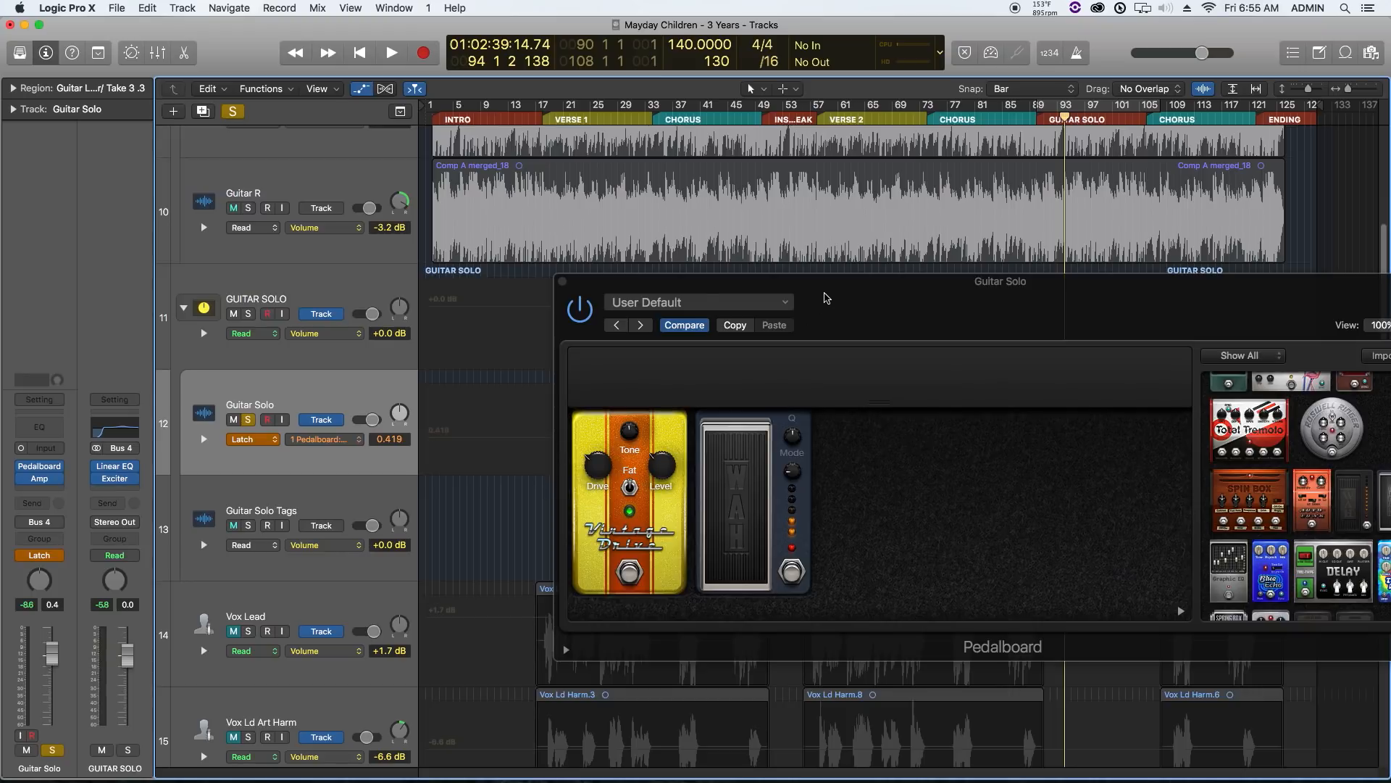
# - Move the playhead to bar 88, just before the guitar solo, and place the Pedalboard below the Guitar Solo track
pyautogui.moveTo(652, 290); pyautogui.dragTo(739, 568)
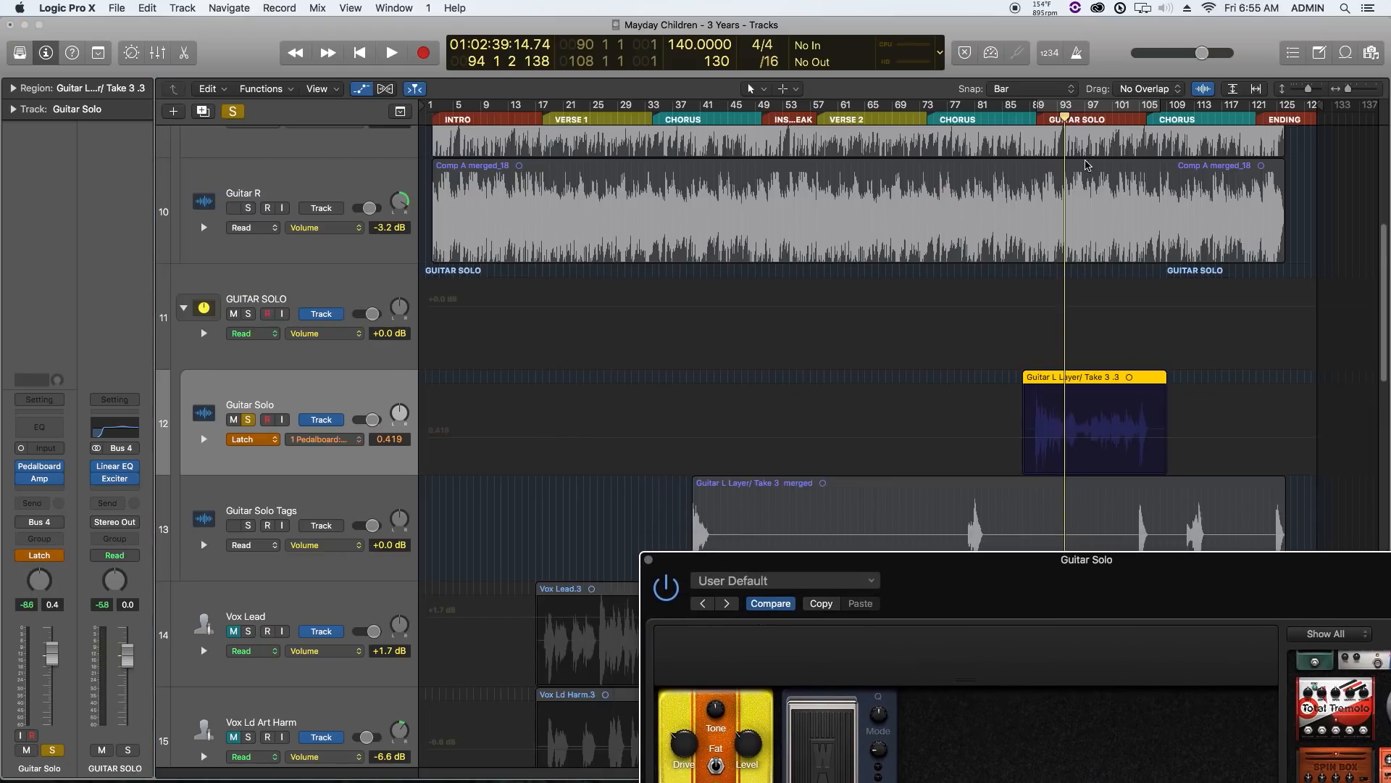
pyautogui.moveTo(1064, 120); pyautogui.dragTo(1022, 120)
pyautogui.moveTo(963, 570); pyautogui.dragTo(944, 337)
pyautogui.scroll(-2, 1114, 398)
pyautogui.scroll(-5, 1114, 398)
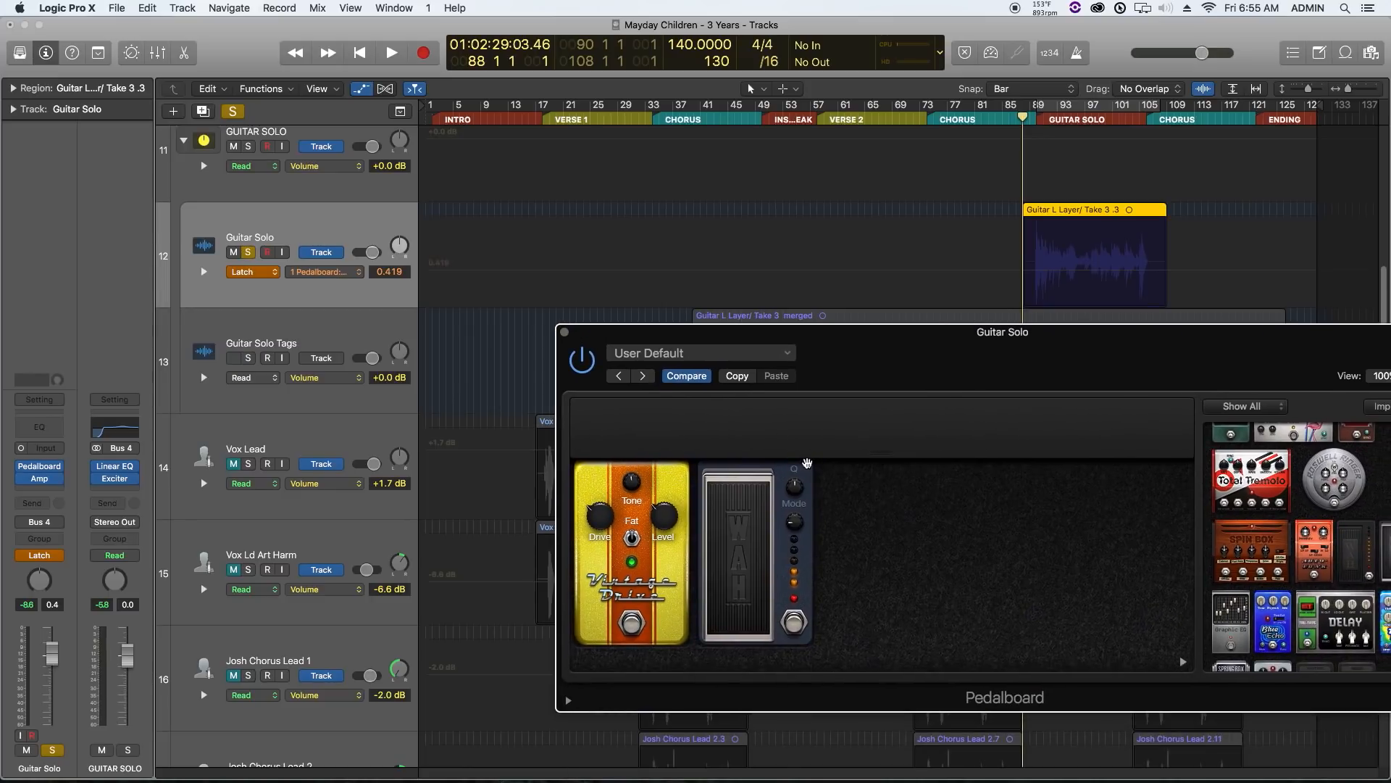
# - Play through the solo while rocking the Wah pedal to record its Pedal Position automation in Latch mode
pyautogui.moveTo(748, 508); pyautogui.dragTo(746, 548)
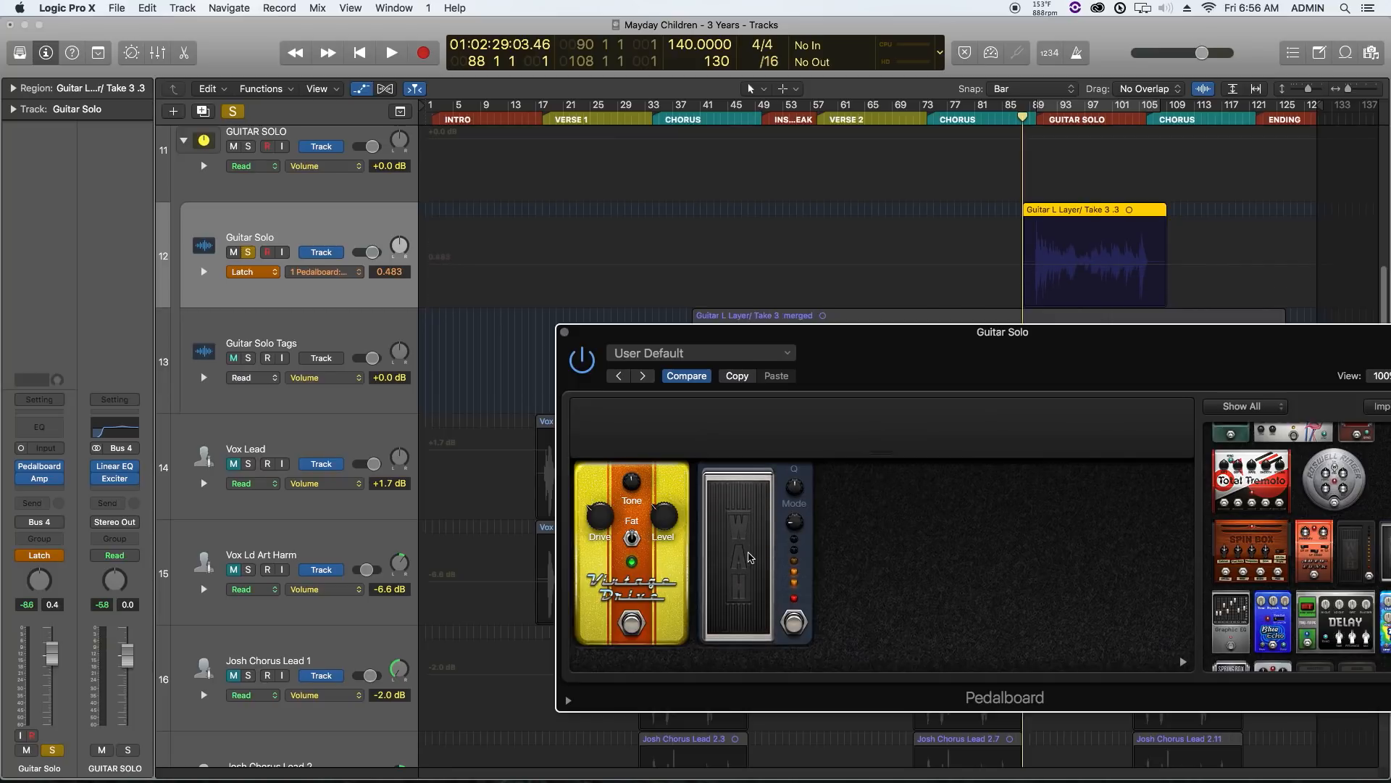
pyautogui.press('space')
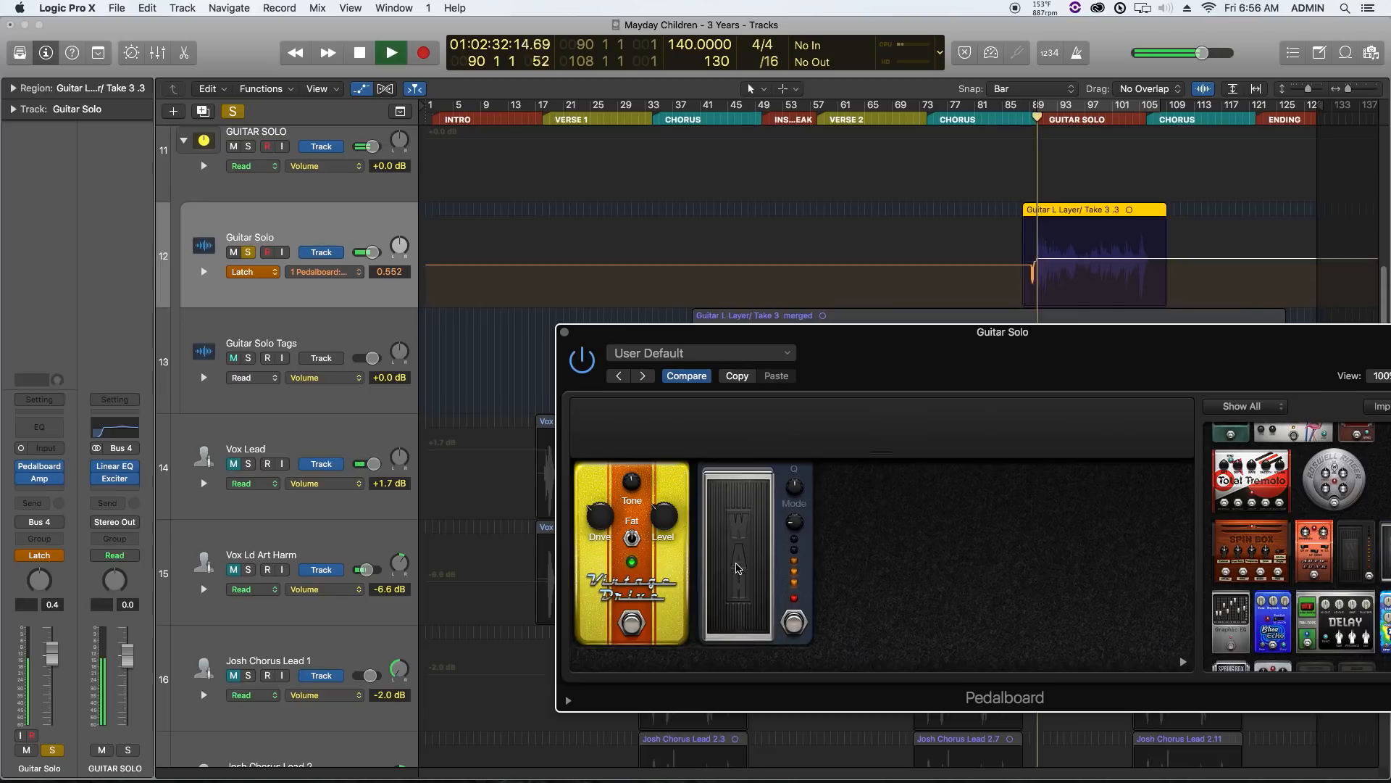
pyautogui.moveTo(736, 568)
pyautogui.mouseDown()
pyautogui.moveTo(746, 559)
pyautogui.moveTo(743, 577)
pyautogui.moveTo(744, 545)
pyautogui.moveTo(743, 573)
pyautogui.moveTo(761, 548)
pyautogui.moveTo(751, 582)
pyautogui.mouseUp()
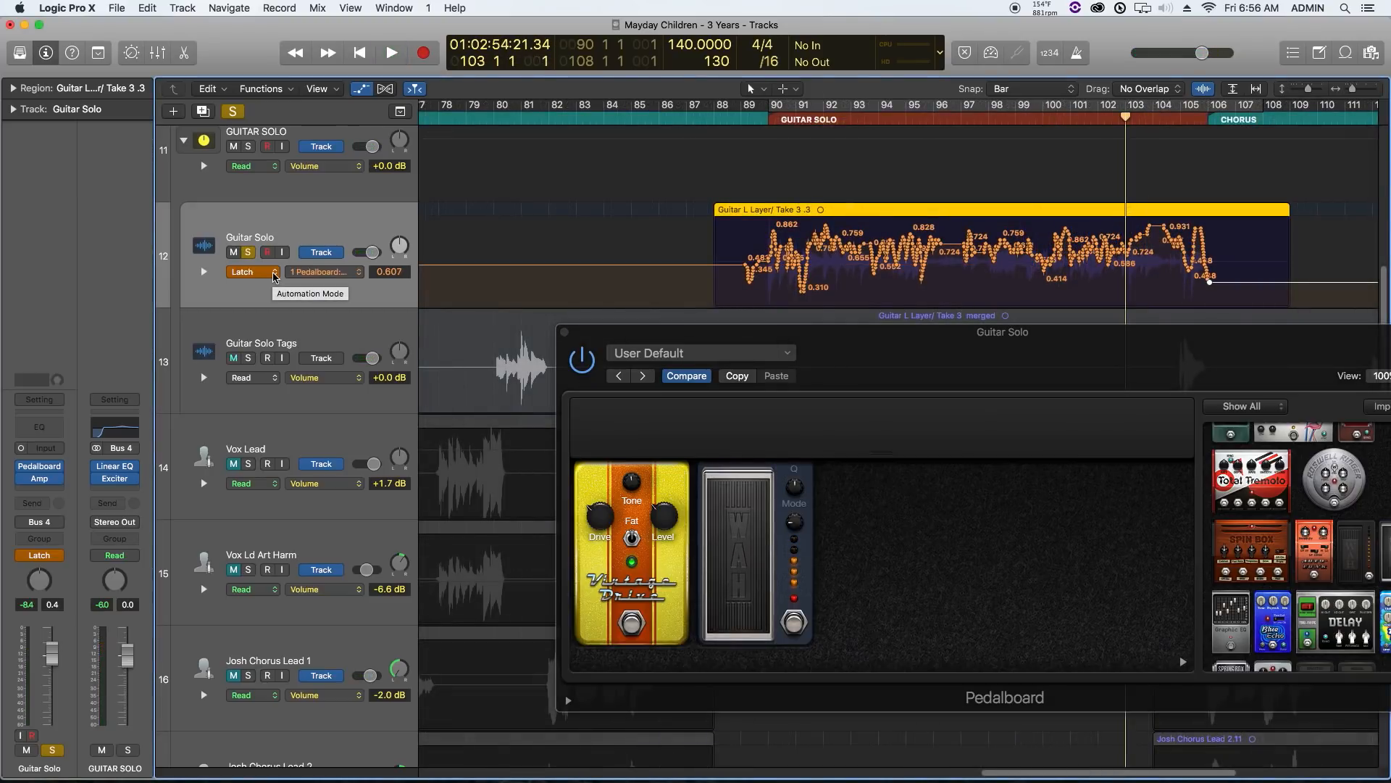
# - Set the Guitar Solo track back to Read, return the playhead to bar 90, and unsolo the track
pyautogui.click(274, 274)
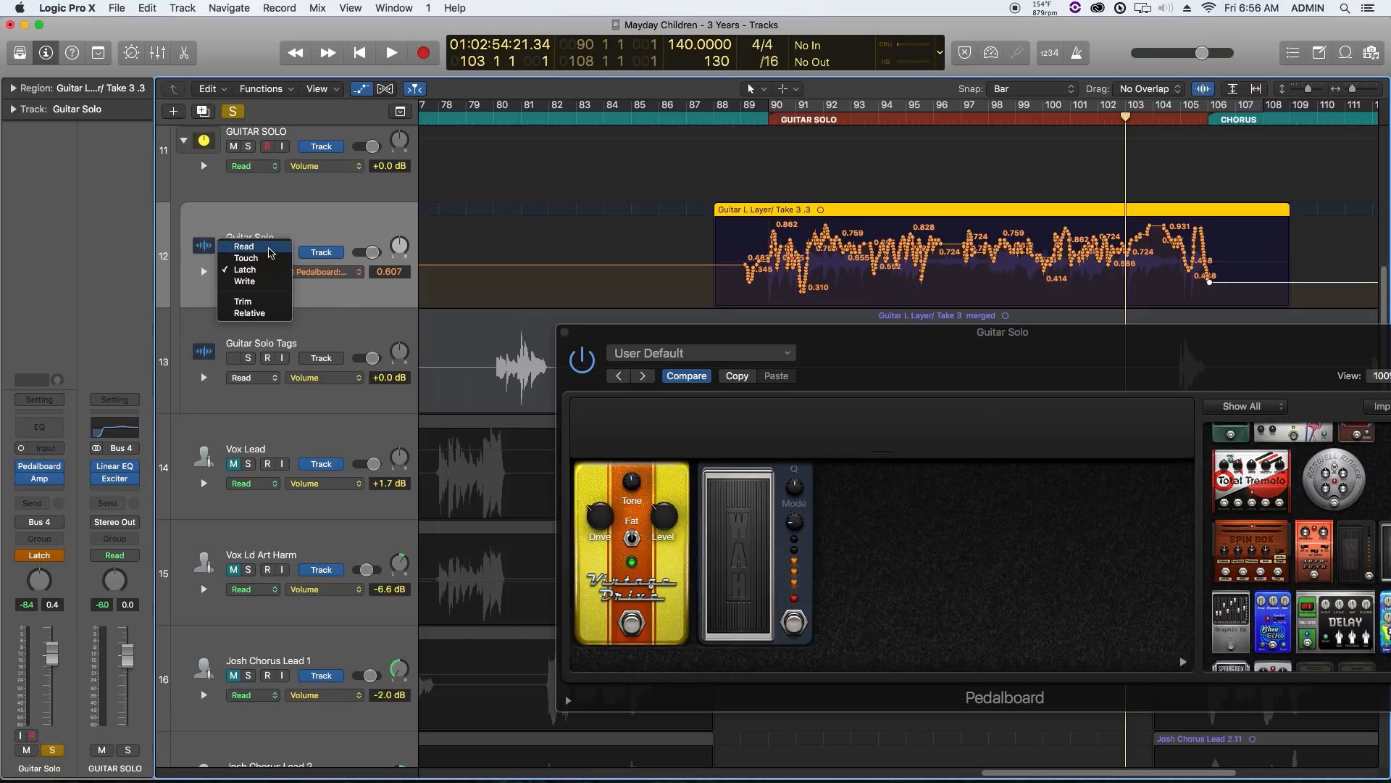
pyautogui.click(279, 241)
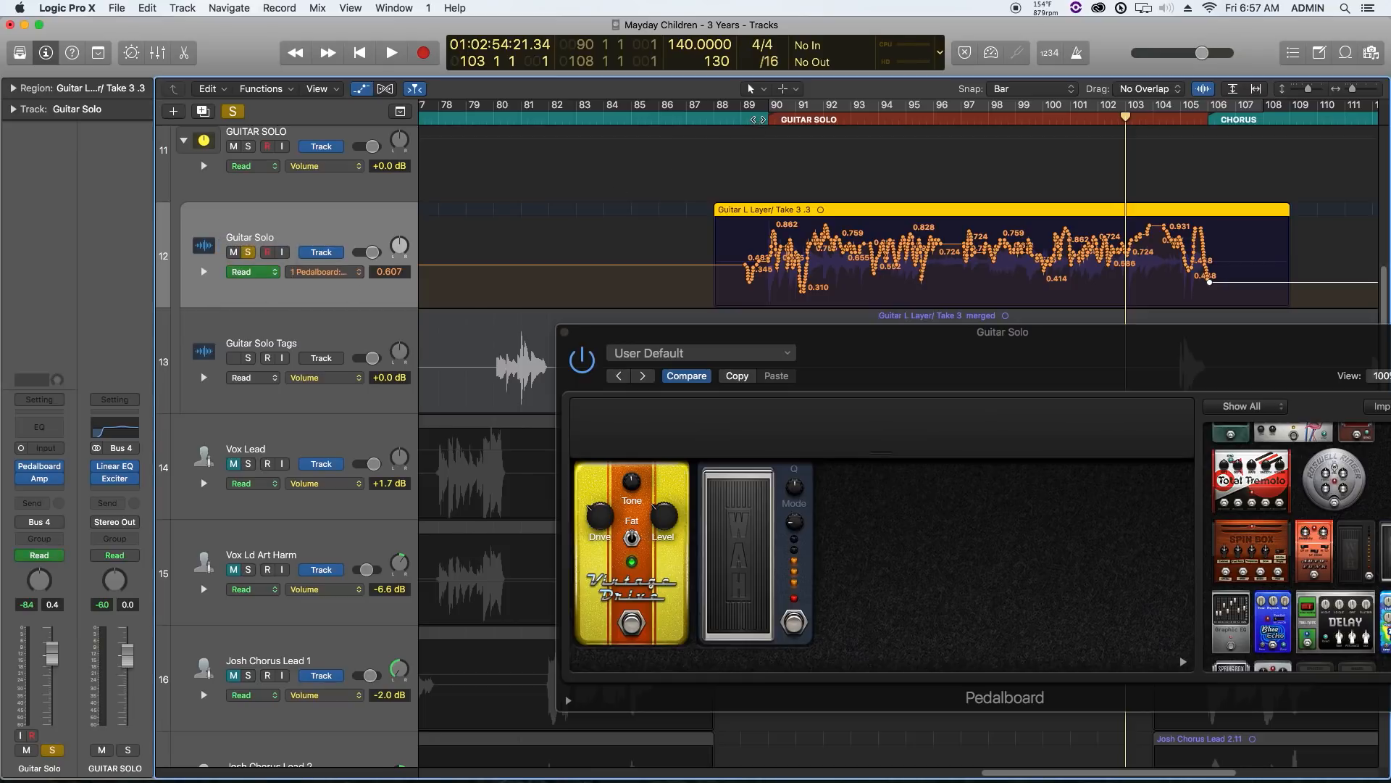
pyautogui.click(757, 119)
pyautogui.click(248, 252)
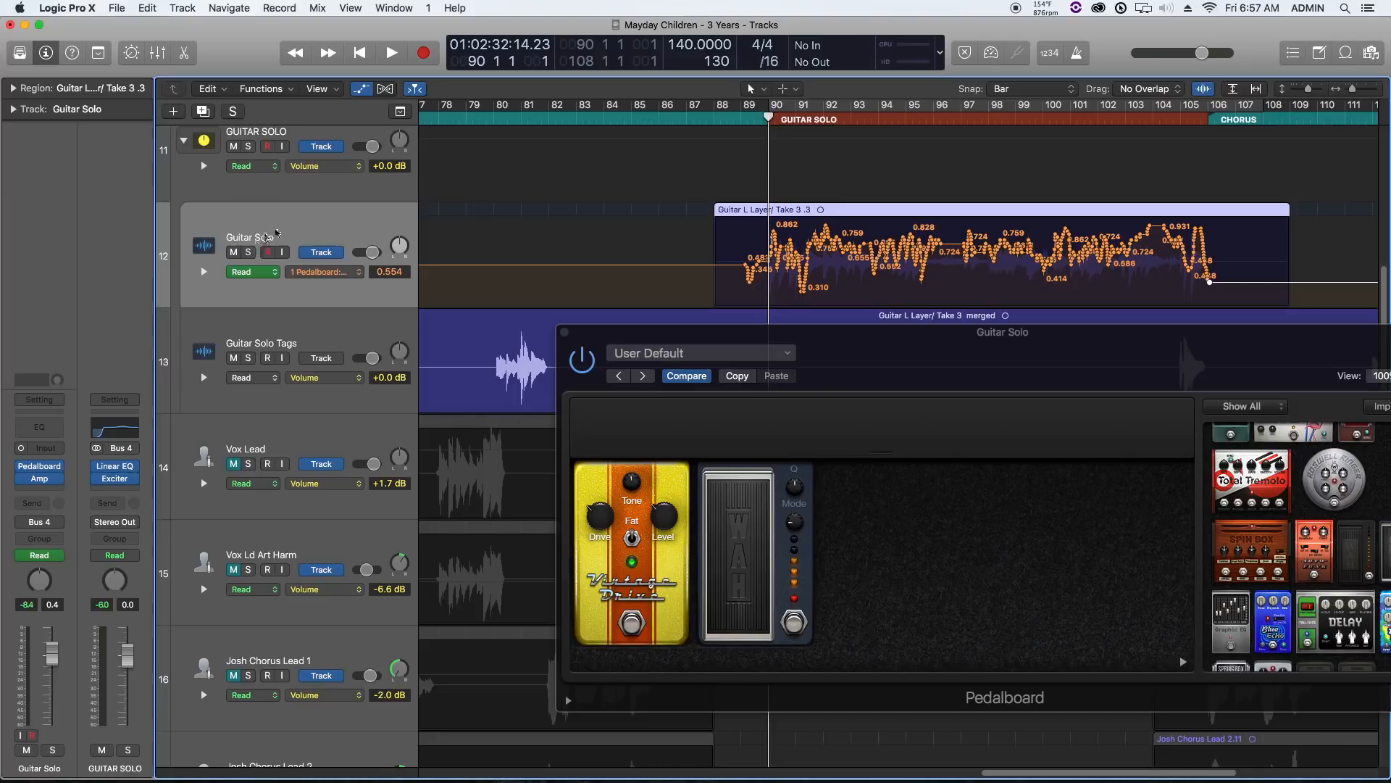
# - Play the solo in the mix while raising the Guitar Solo fader to 1.6 dB, then stop and close the Pedalboard
pyautogui.press('space')
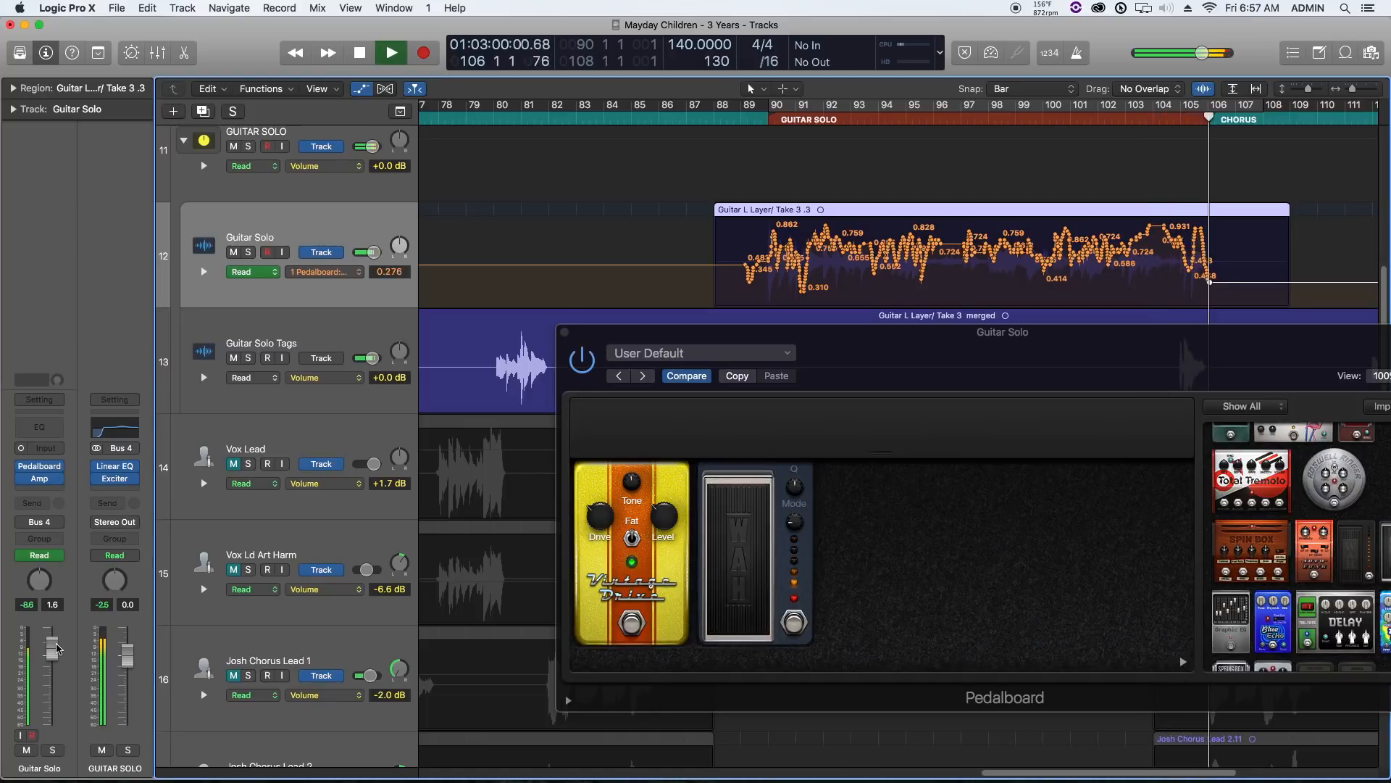
pyautogui.press('space')
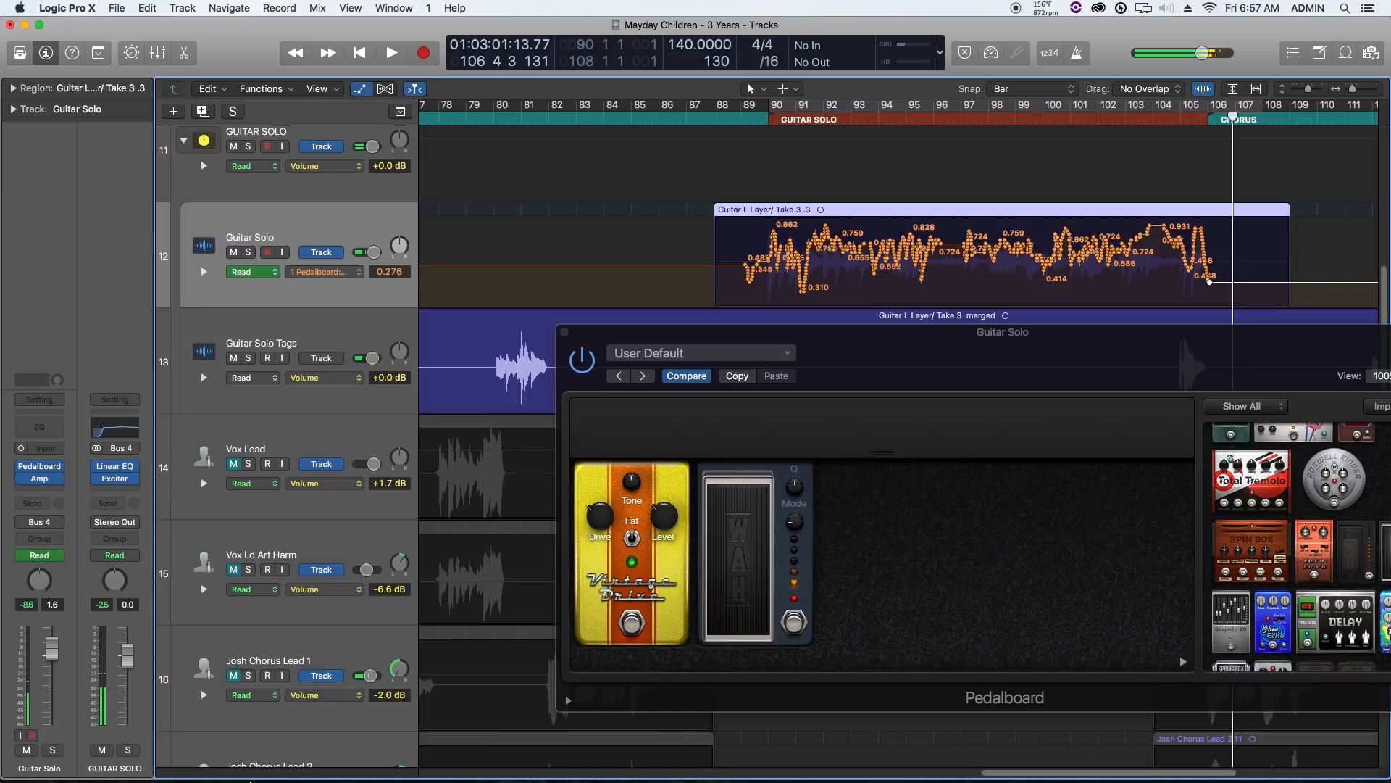
pyautogui.click(564, 332)
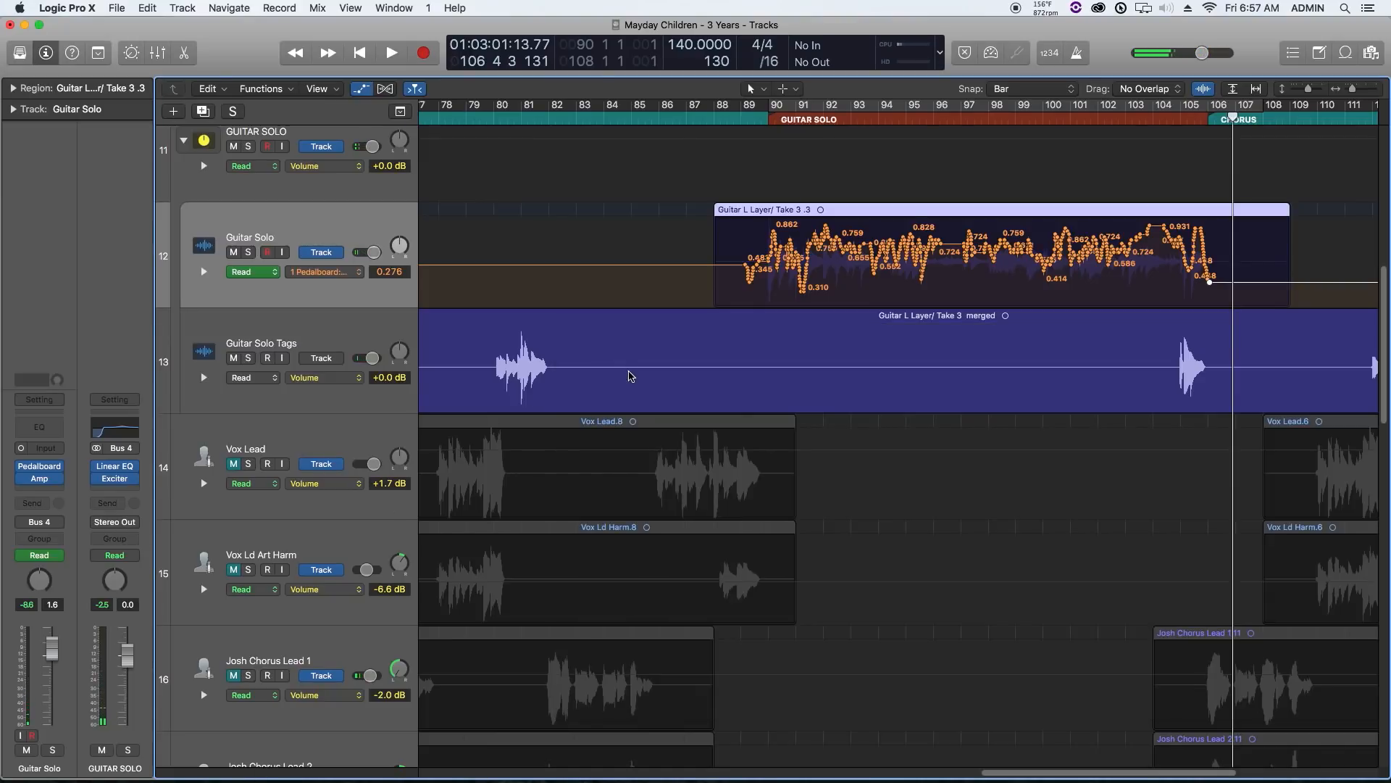
# - Set the Guitar Solo Tags track's automation mode back to Read and hide the track automation
pyautogui.press('super+Left')
pyautogui.press('super+Left')
pyautogui.press('super+Left')
pyautogui.press('super+Left')
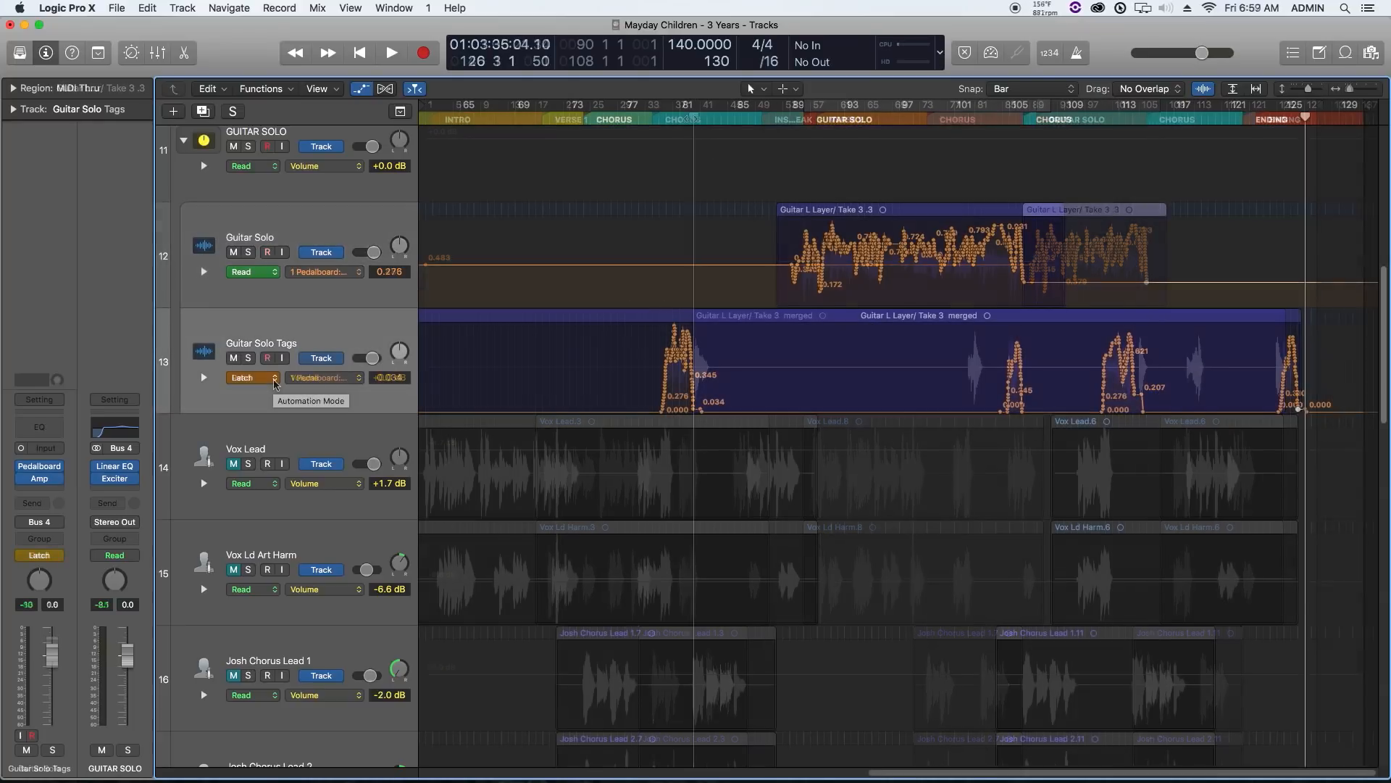
pyautogui.click(274, 382)
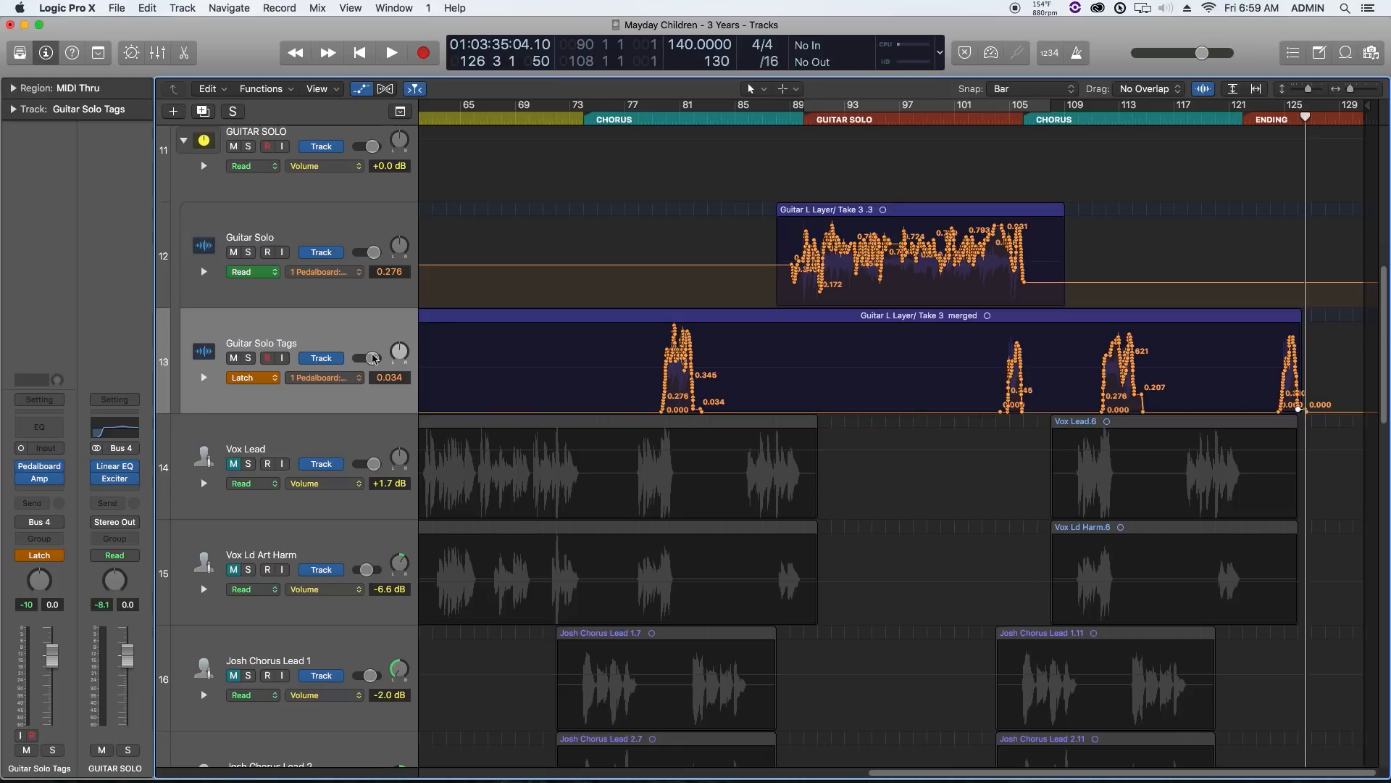
pyautogui.click(276, 377)
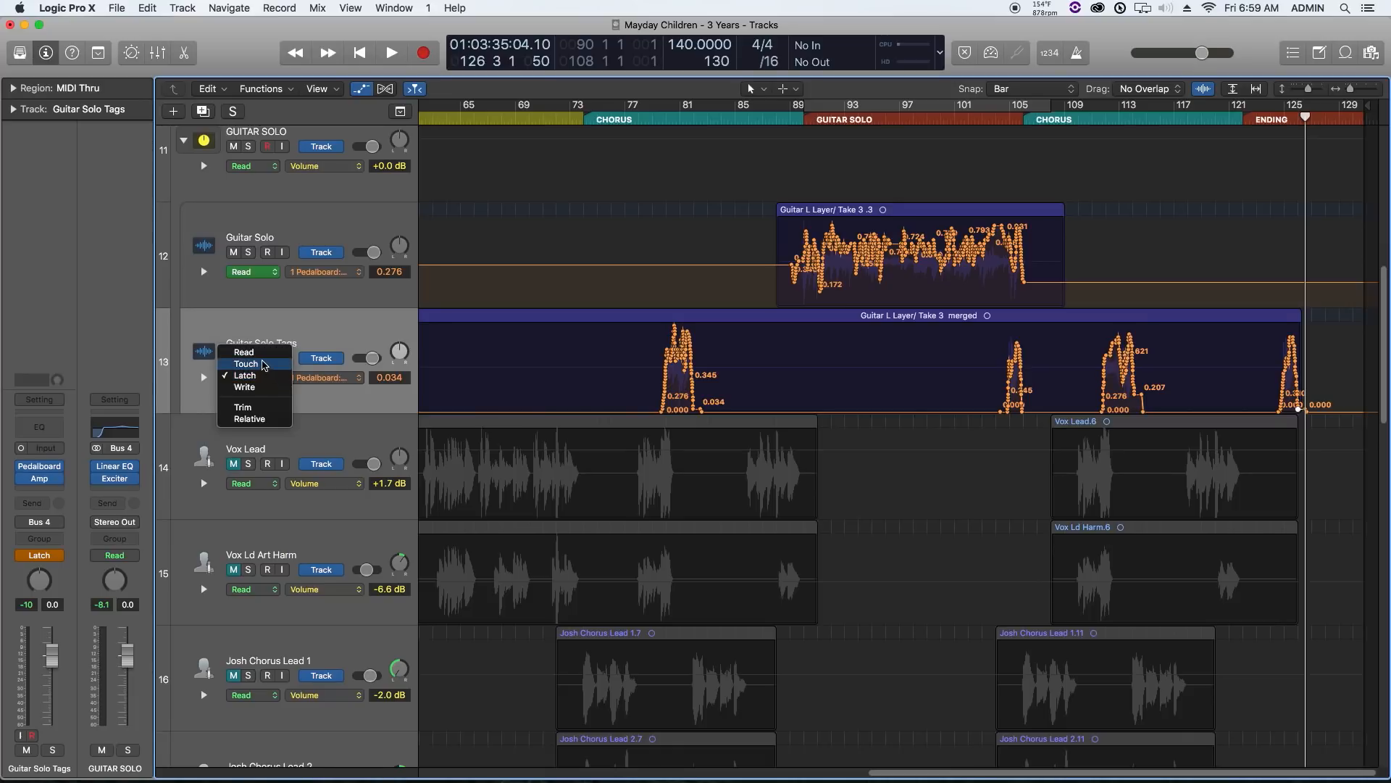
pyautogui.click(255, 354)
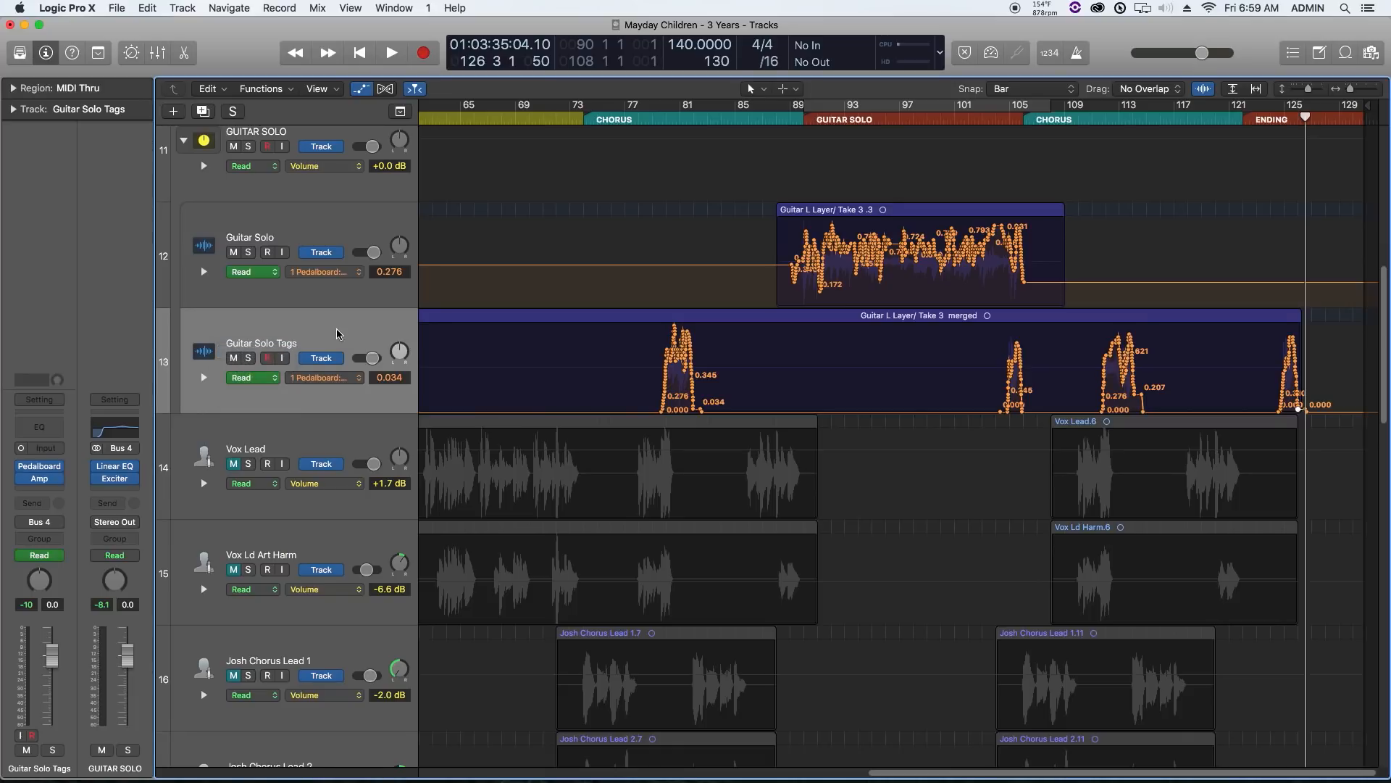
pyautogui.press('a')
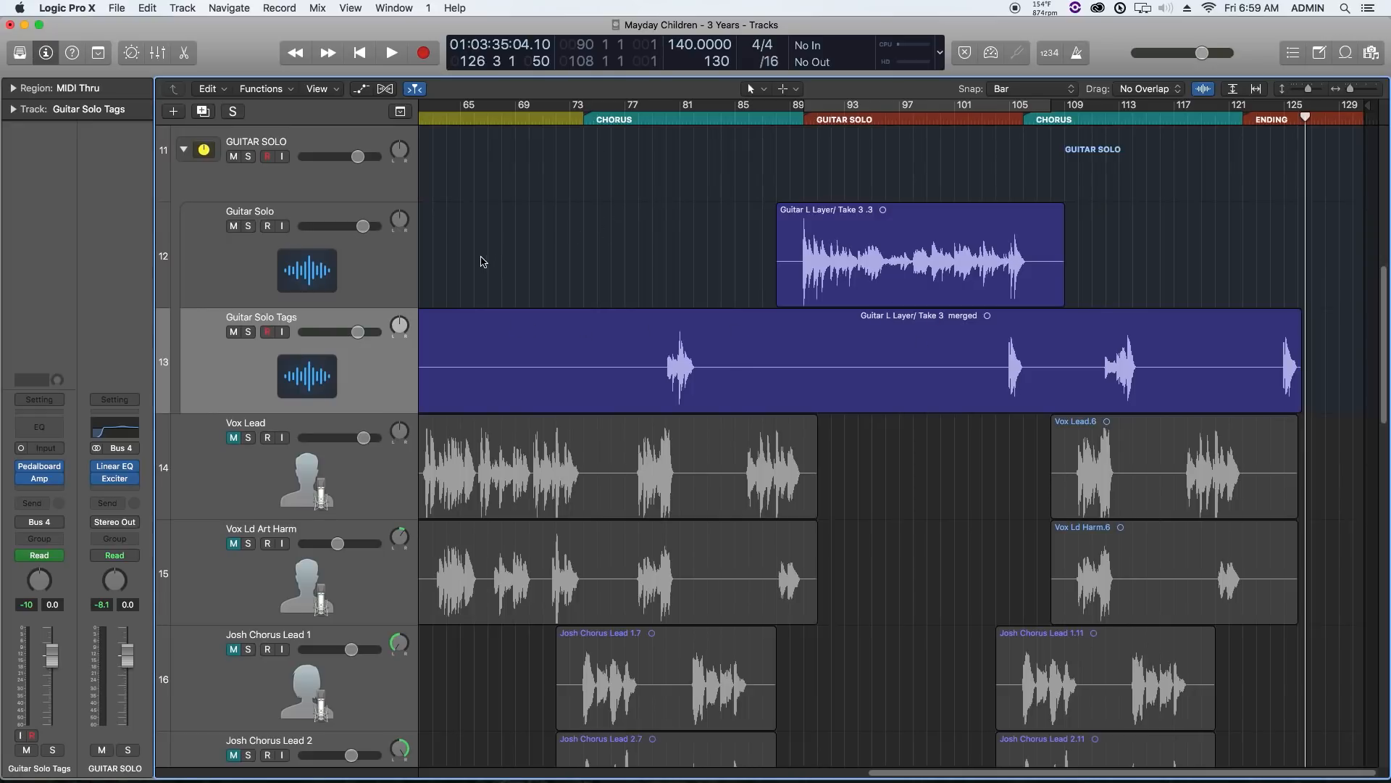
# - Collapse the GUITAR SOLO stack and turn on cycle mode for bars 90 to 108
pyautogui.scroll(1, 212, 172)
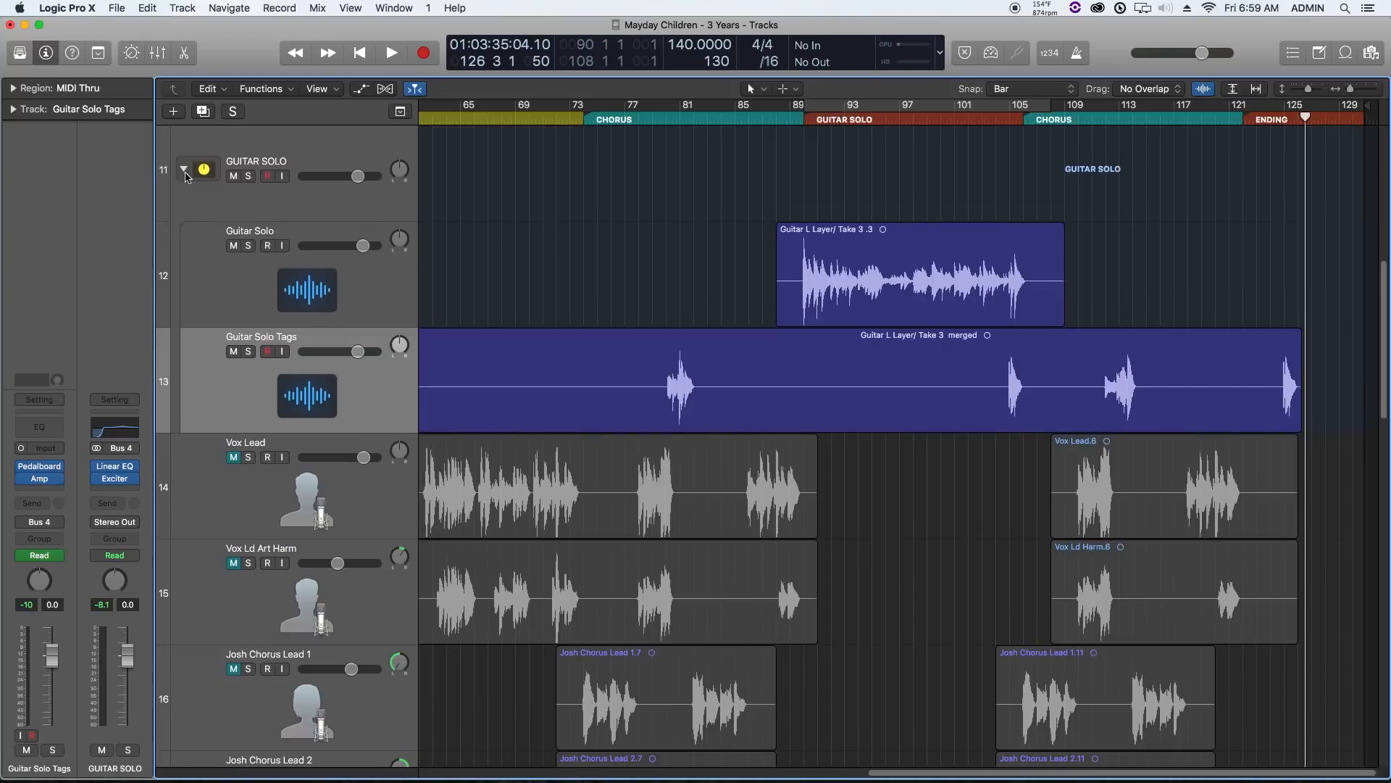
pyautogui.click(184, 171)
pyautogui.scroll(3, 305, 277)
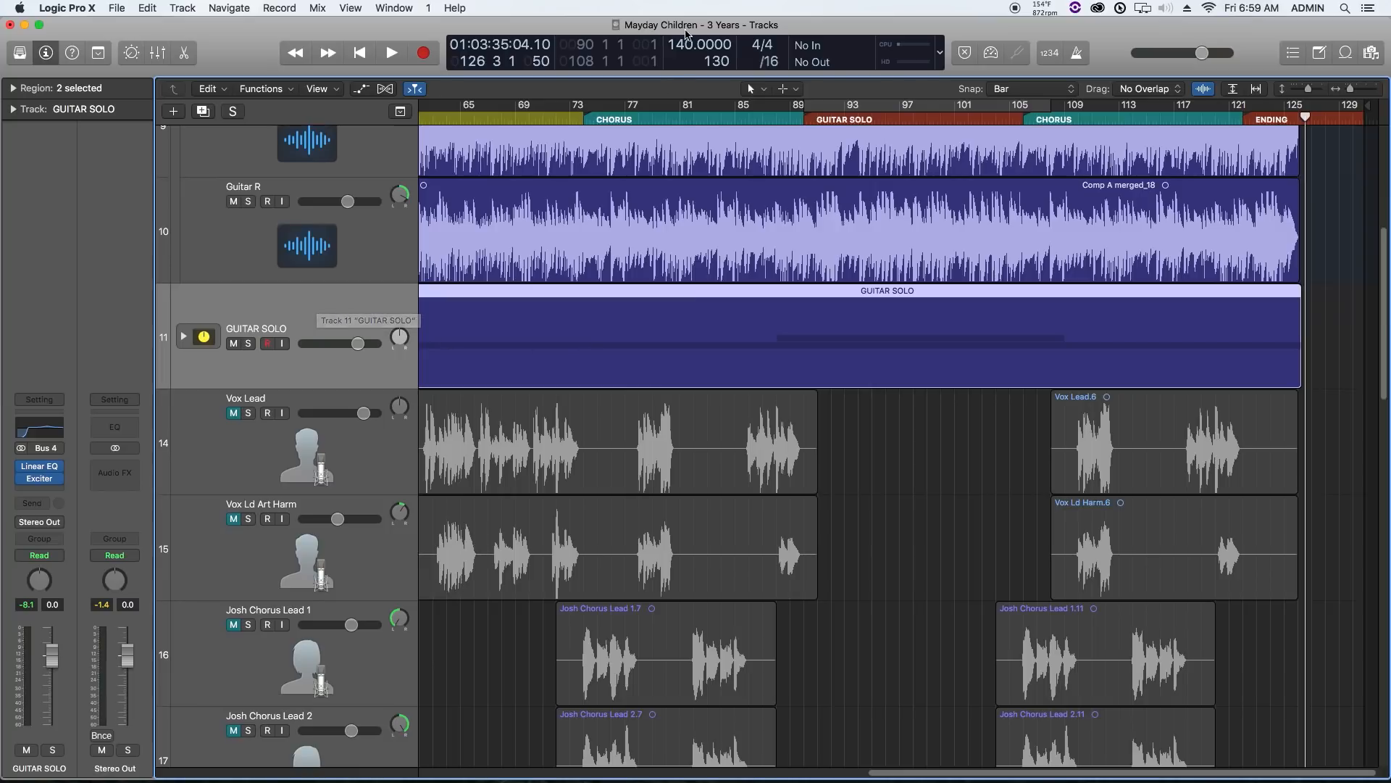
pyautogui.press('c')
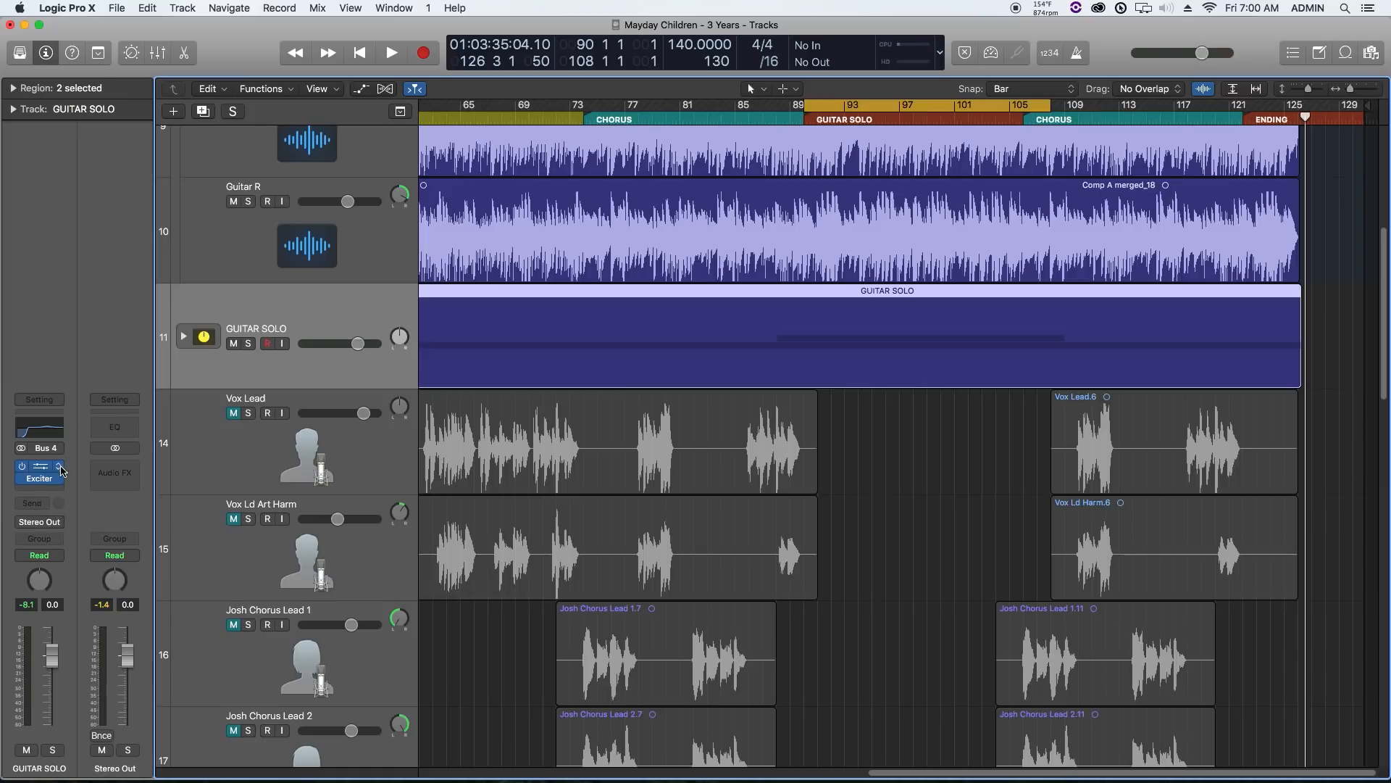
# - Add a send to Bus 5 on the GUITAR SOLO stack and raise its send level
pyautogui.click(43, 505)
pyautogui.moveTo(43, 566)
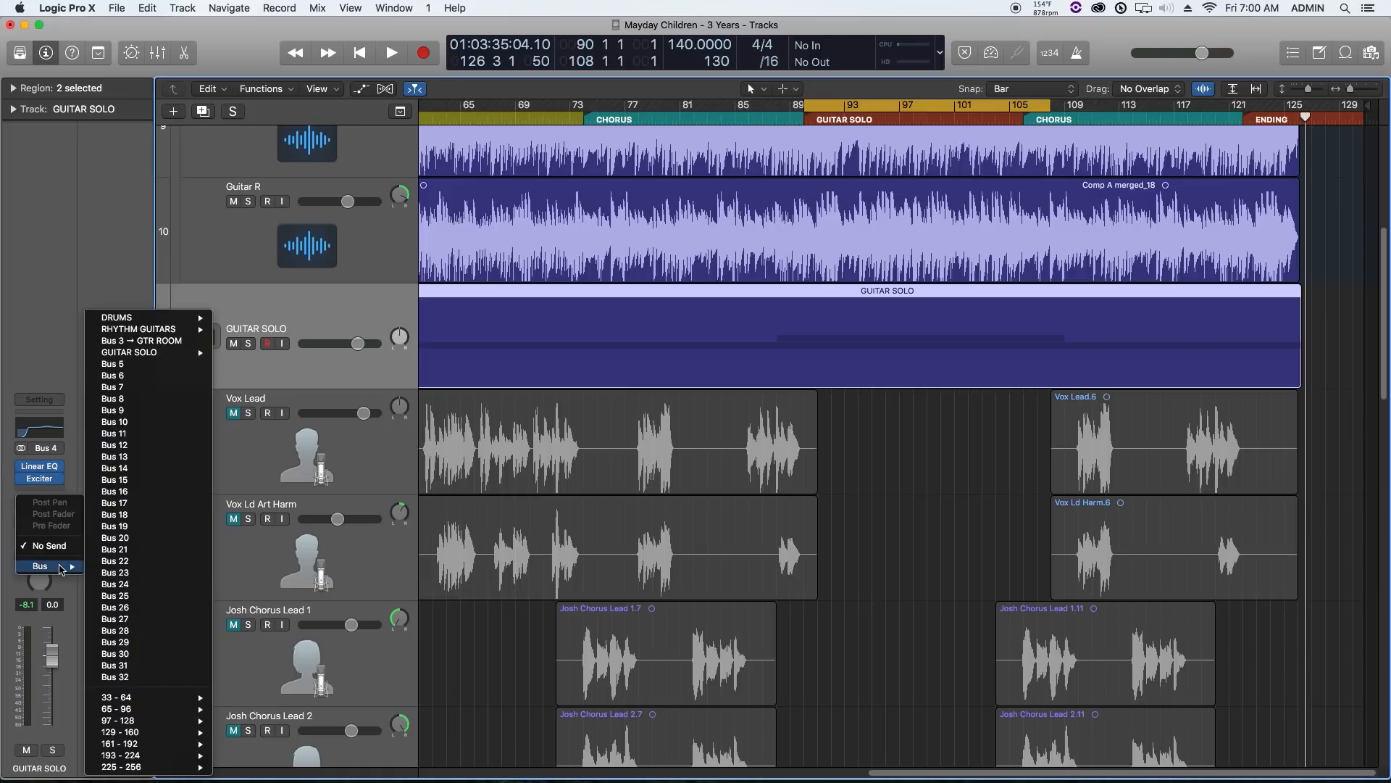
pyautogui.click(120, 366)
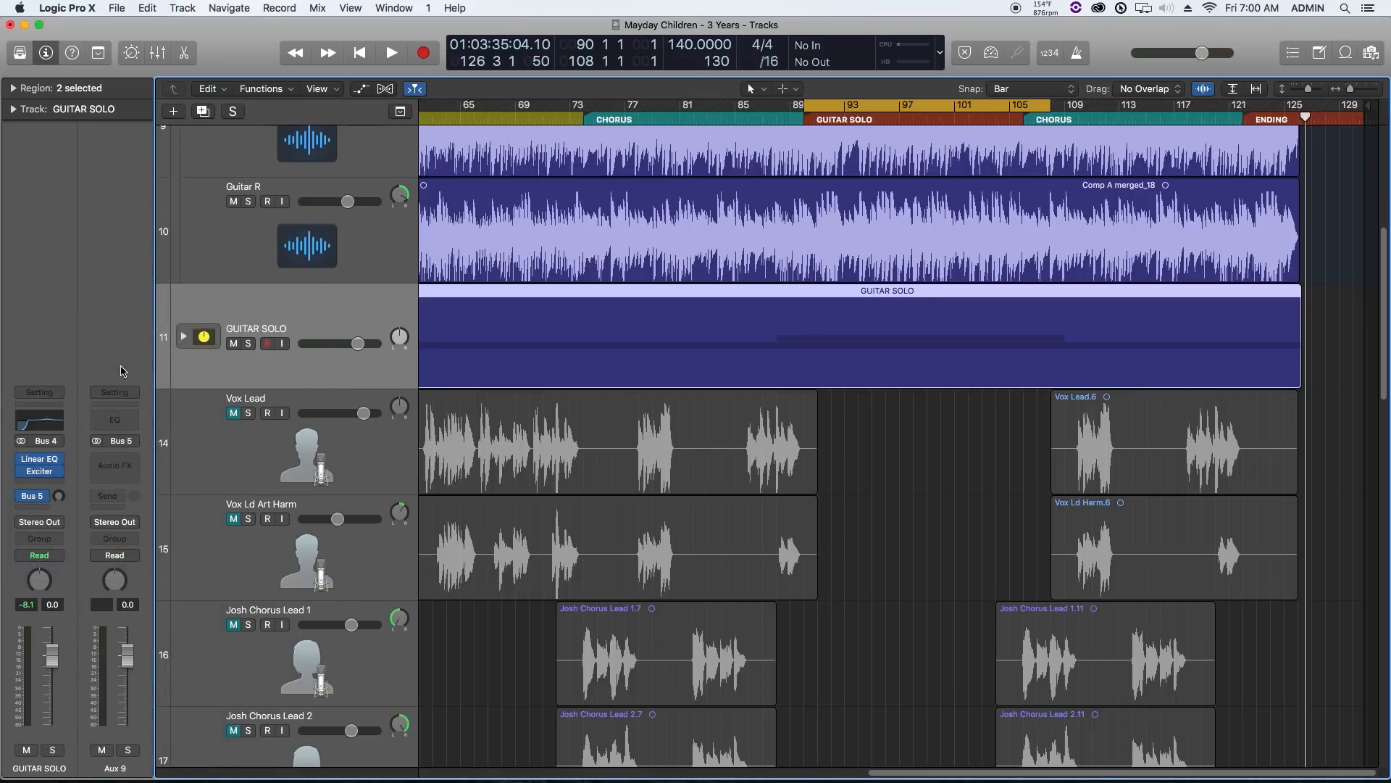
pyautogui.moveTo(59, 496); pyautogui.dragTo(59, 481)
# - Look at the new Bus 5 aux channel in the Mixer, close the Mixer, and rename the aux DELAY
pyautogui.press('x')
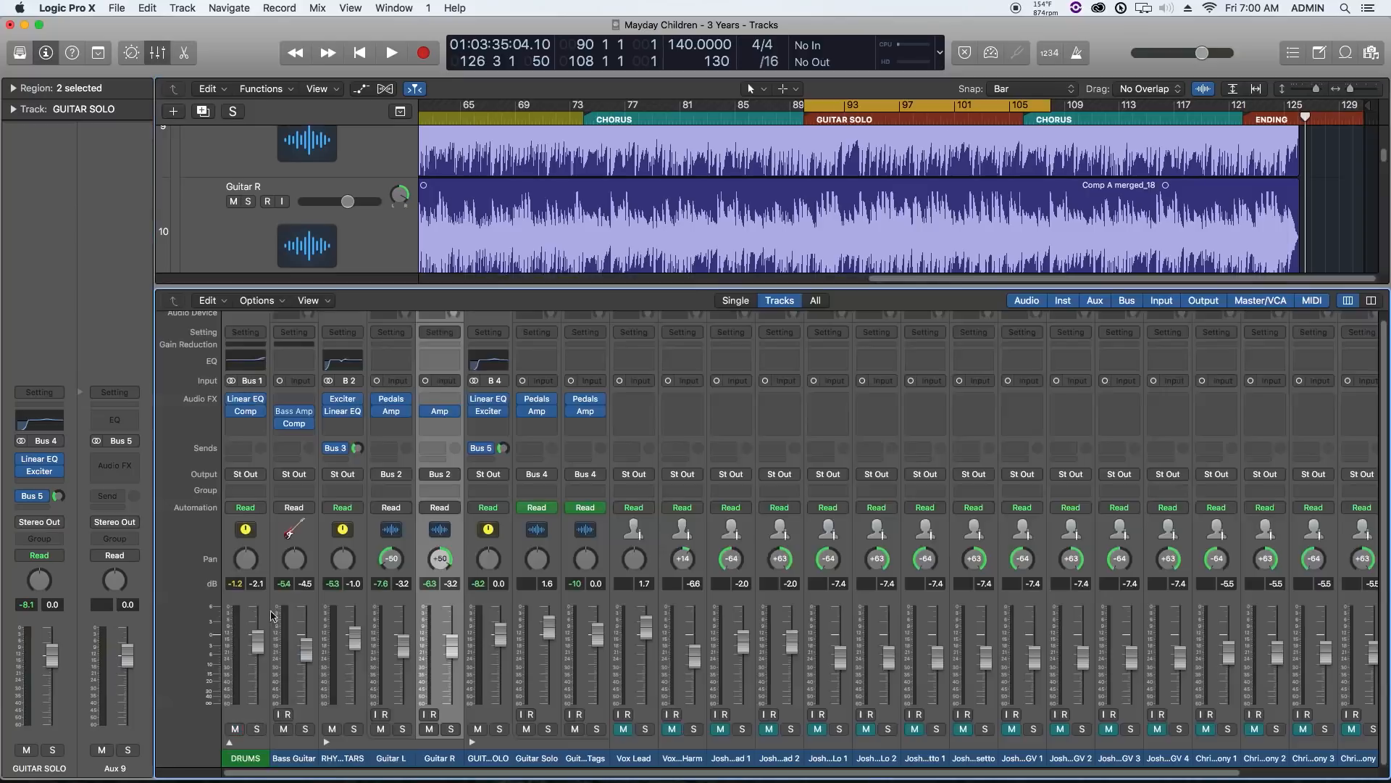
pyautogui.moveTo(445, 774); pyautogui.dragTo(720, 774)
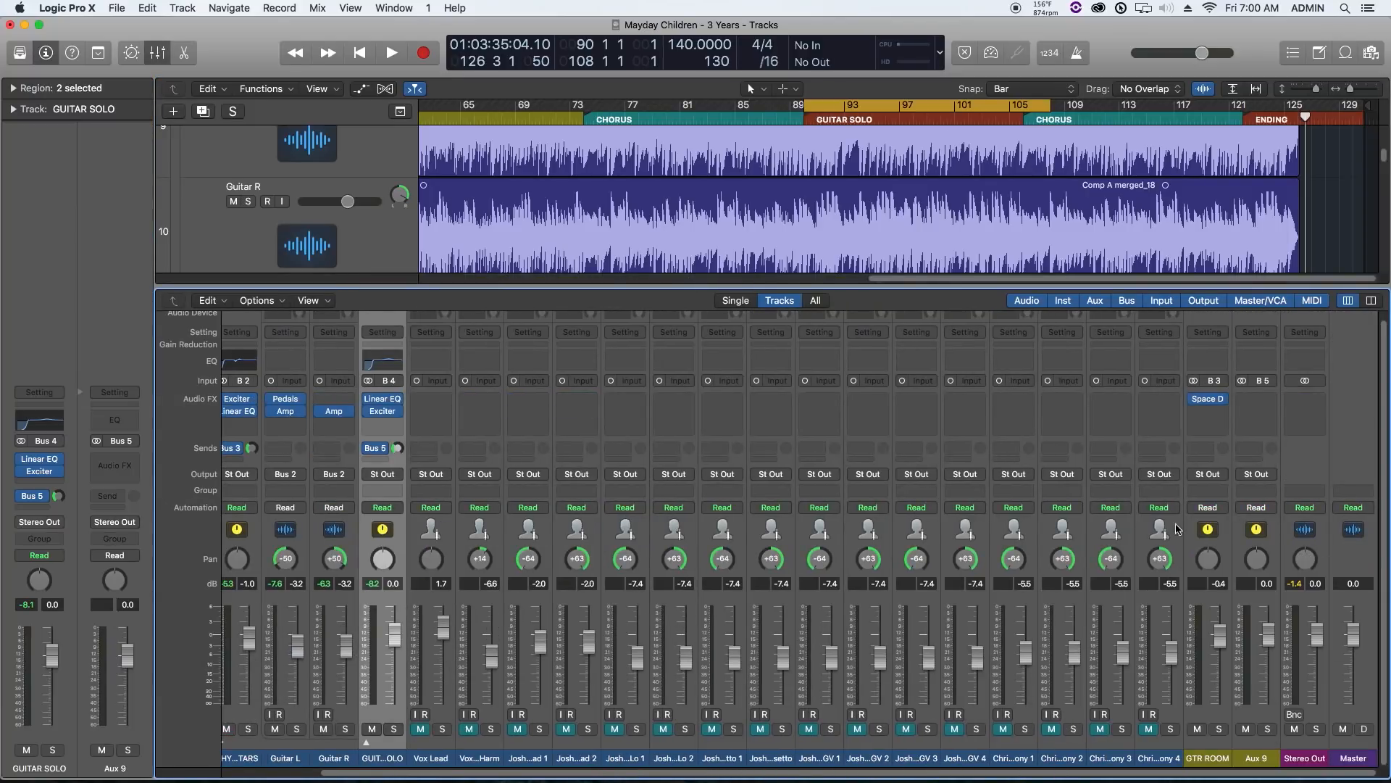
pyautogui.press('x')
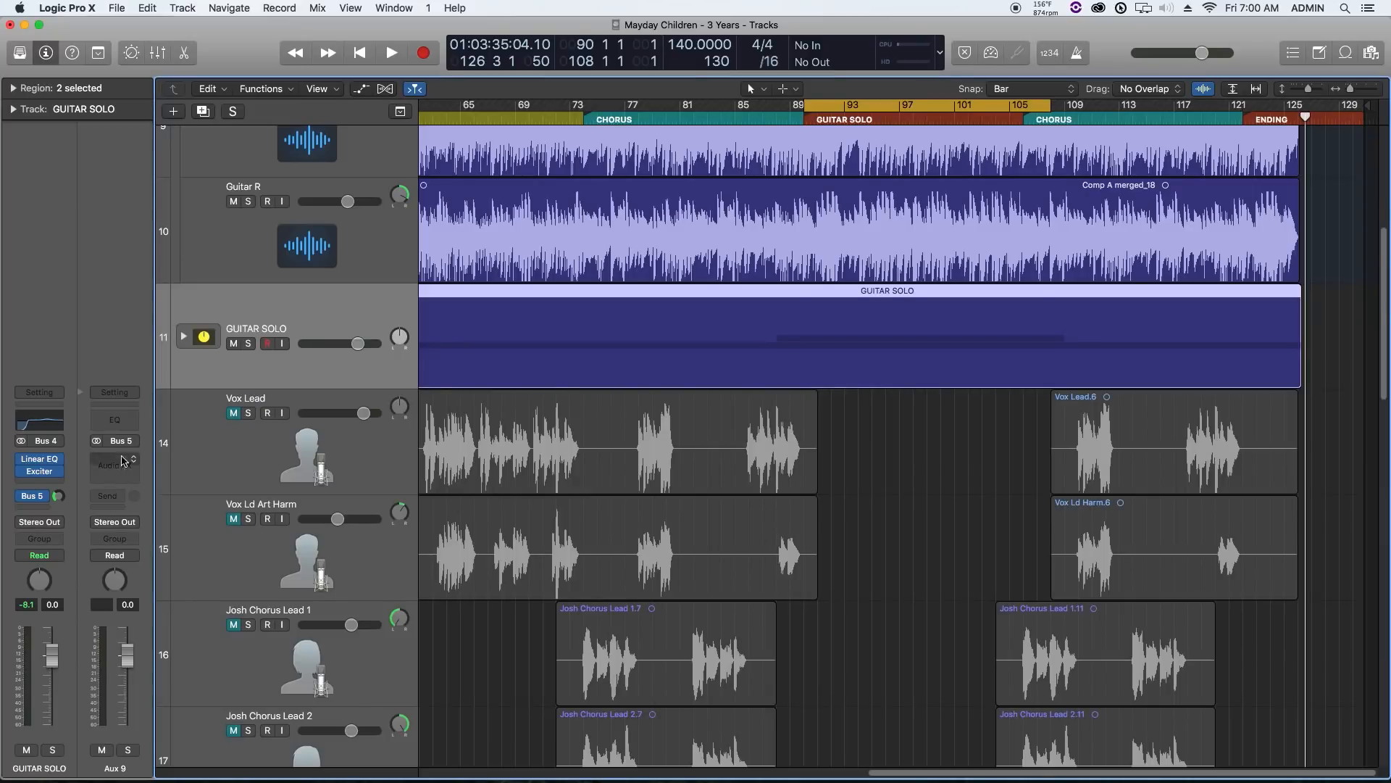
pyautogui.doubleClick(121, 769)
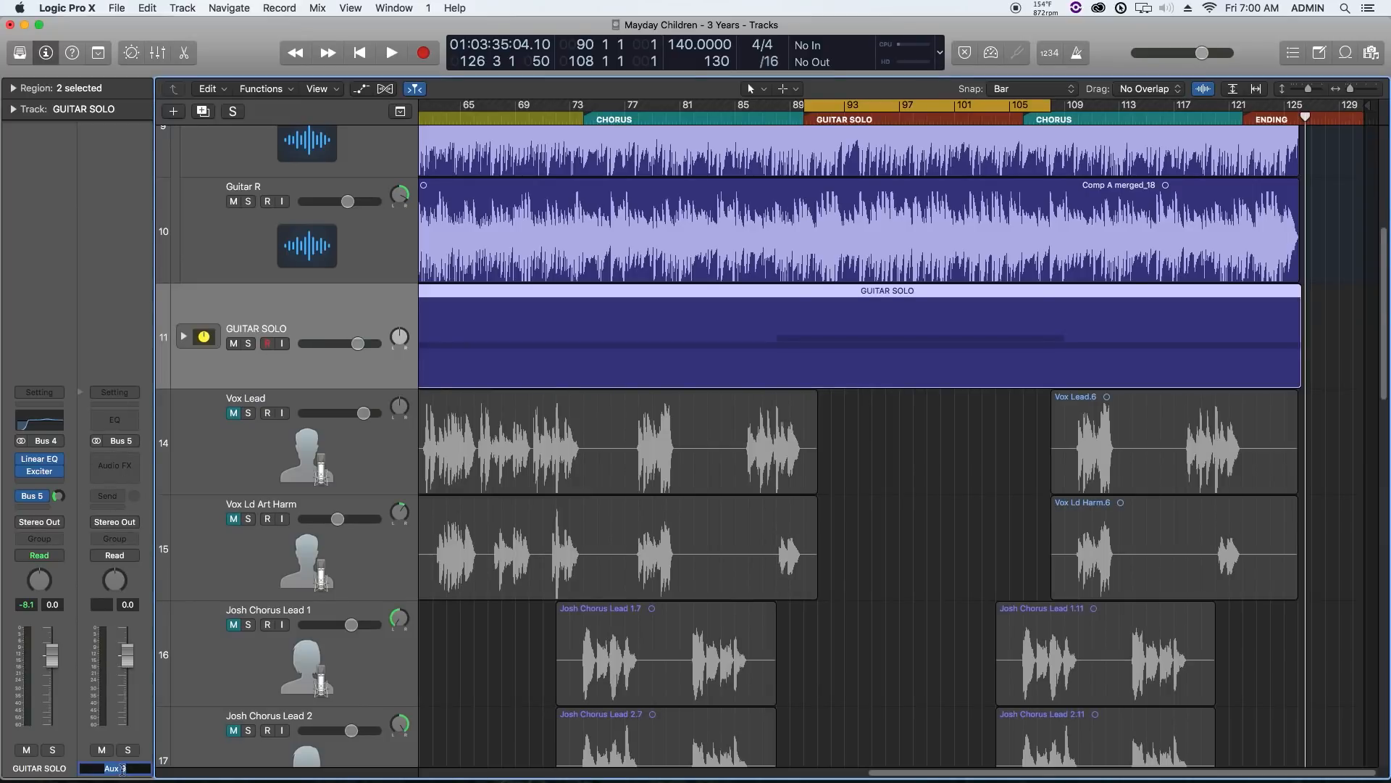
pyautogui.write('DELAY')
pyautogui.press('Return')
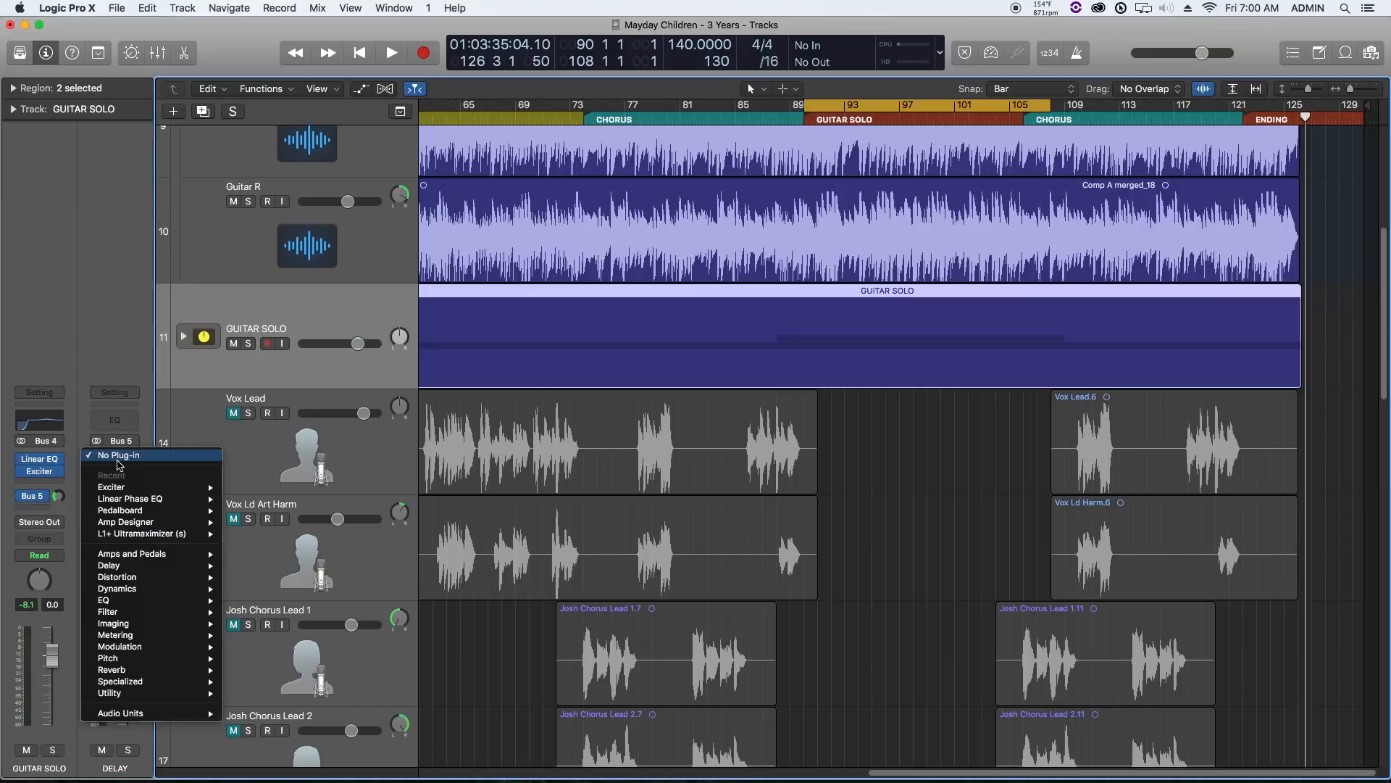
# - Insert a Stereo Delay plug-in on the DELAY aux and move its window over the tracks
pyautogui.click(115, 465)
pyautogui.moveTo(116, 566)
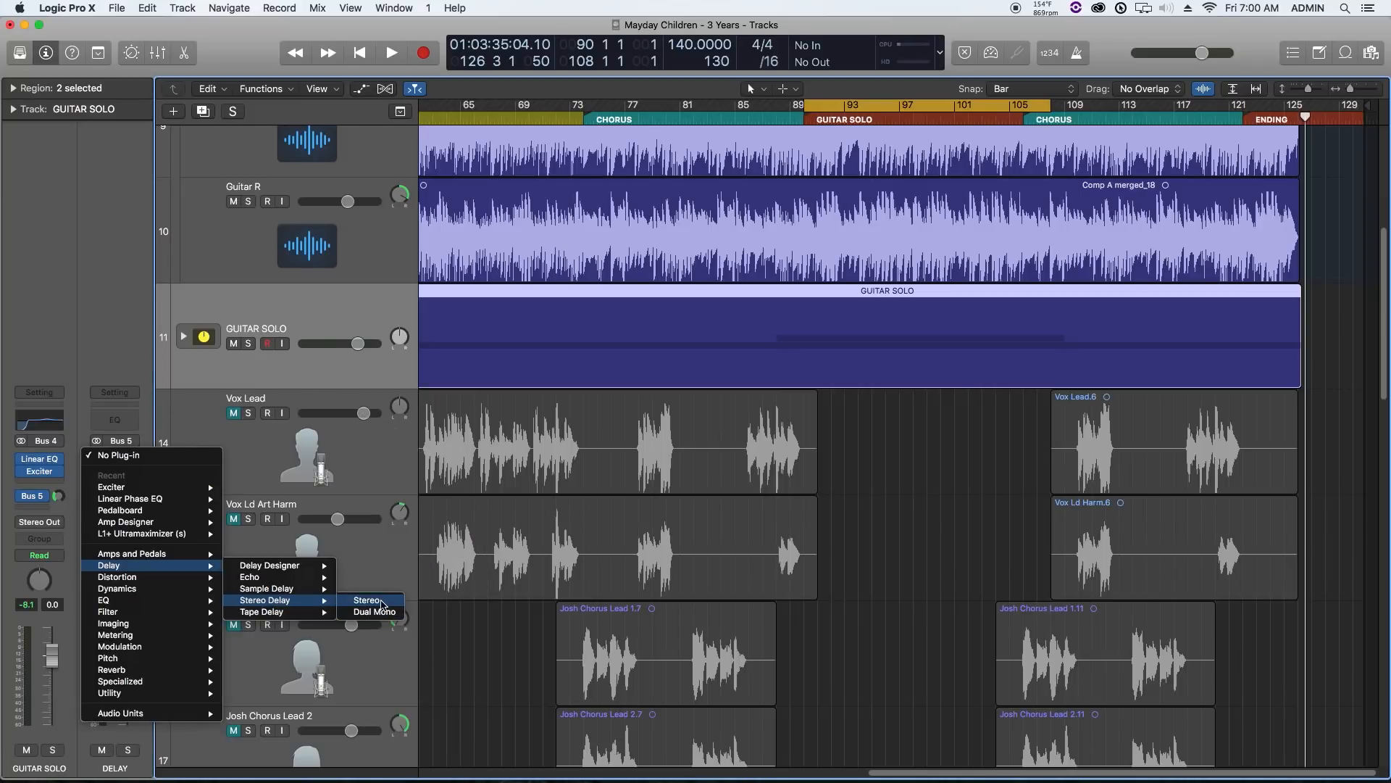
pyautogui.click(389, 564)
pyautogui.moveTo(329, 75); pyautogui.dragTo(675, 206)
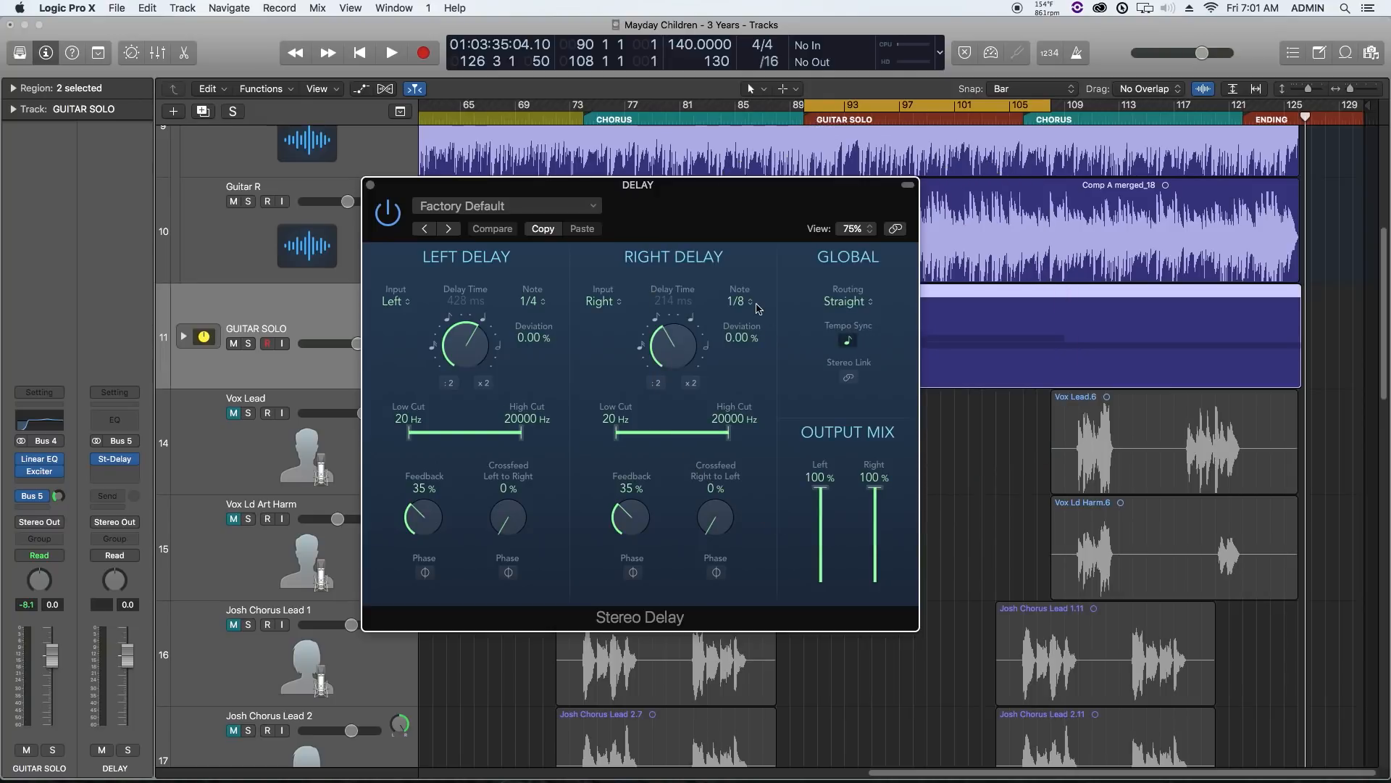
# - Set the left delay note to 1/16 dotted and narrow the cut filters to 60–4200 Hz left and 51–3900 Hz right
pyautogui.click(545, 305)
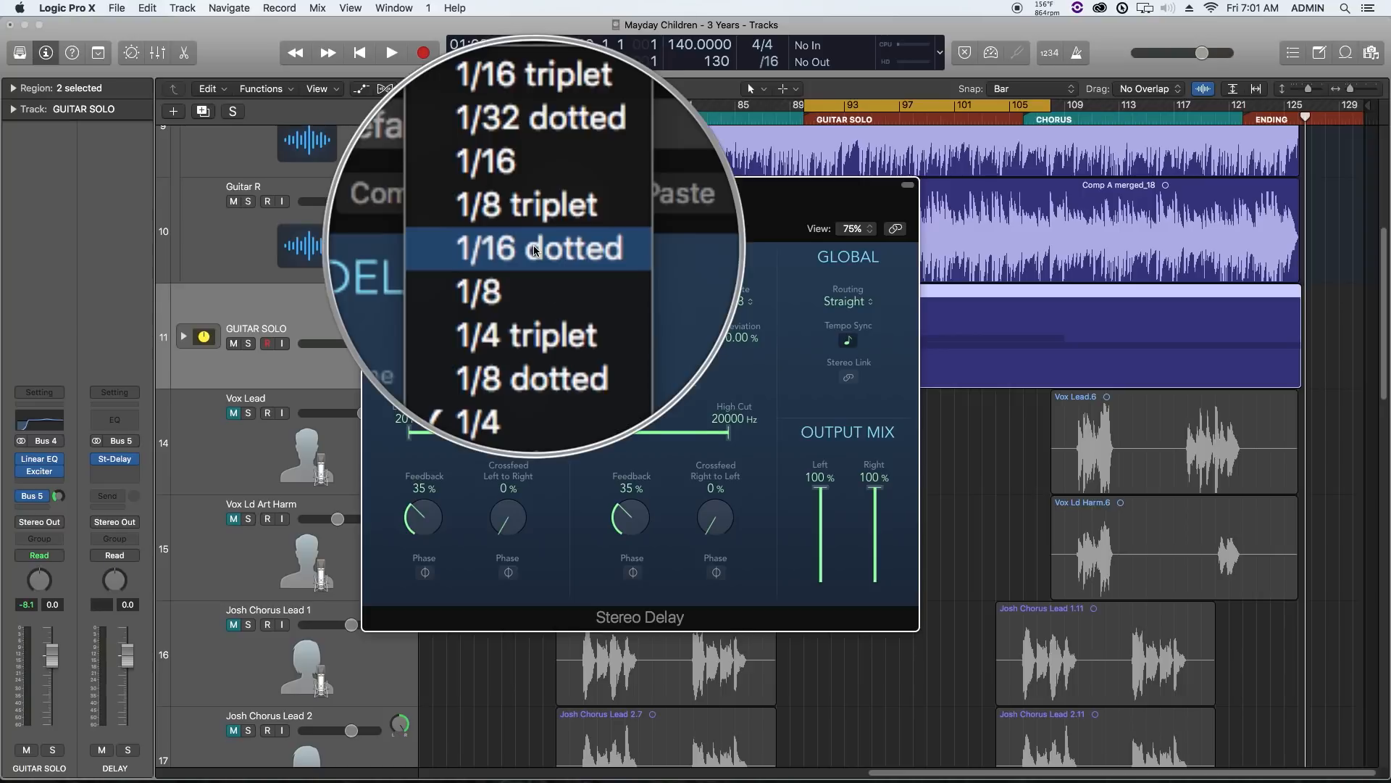
pyautogui.click(543, 301)
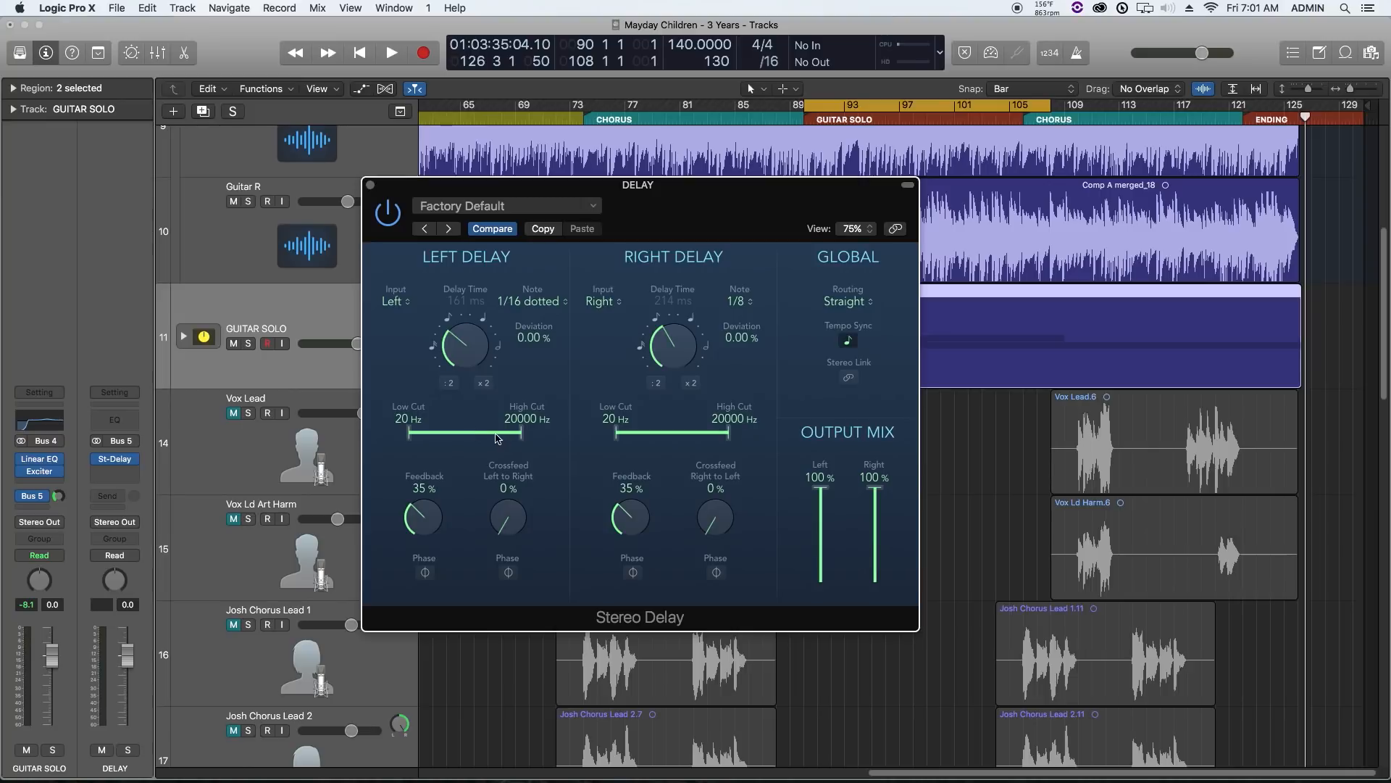
pyautogui.moveTo(519, 437); pyautogui.dragTo(475, 437)
pyautogui.moveTo(616, 436); pyautogui.dragTo(702, 435)
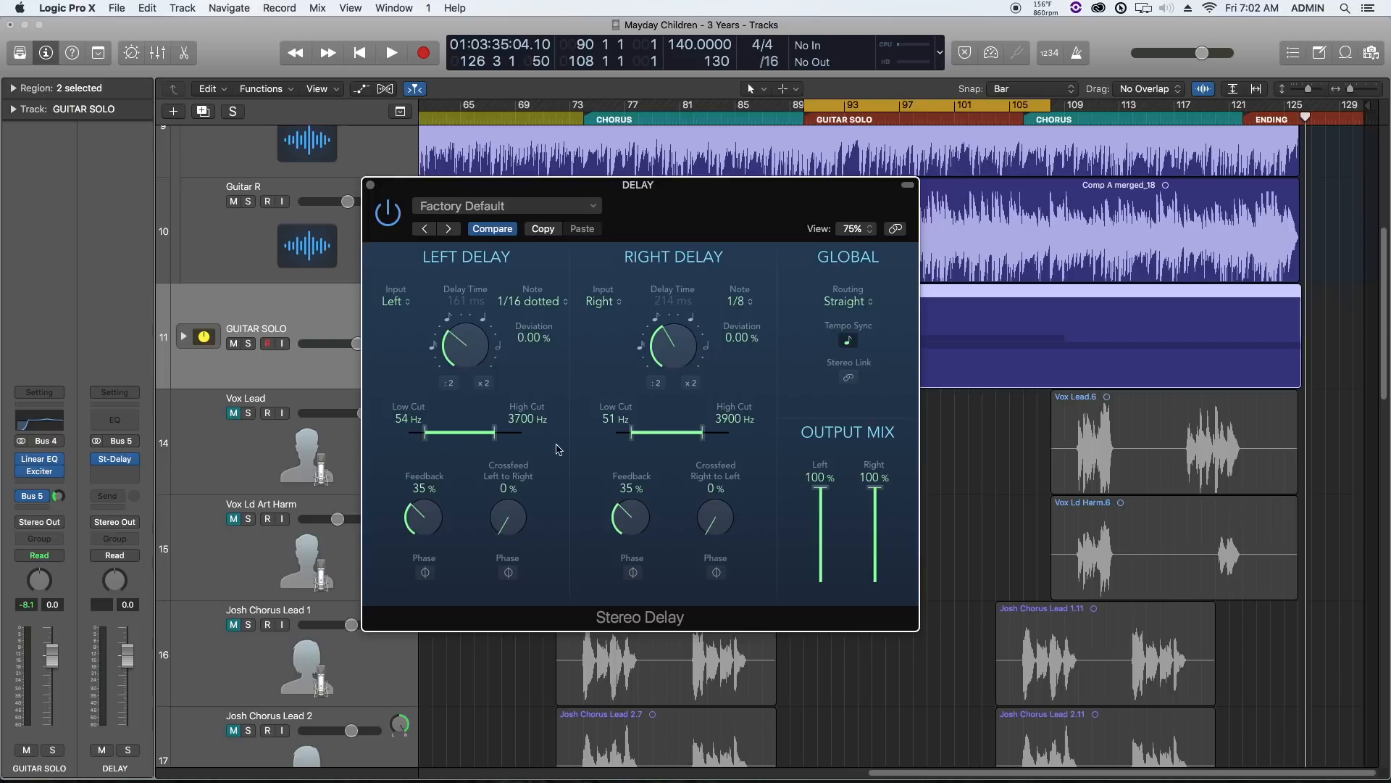
pyautogui.moveTo(475, 433); pyautogui.dragTo(475, 432)
# - Set the delay feedback to 27% left and 28% right, keeping the output mix at 100%
pyautogui.moveTo(820, 499)
pyautogui.mouseDown()
pyautogui.moveTo(810, 594)
pyautogui.moveTo(815, 482)
pyautogui.mouseUp()
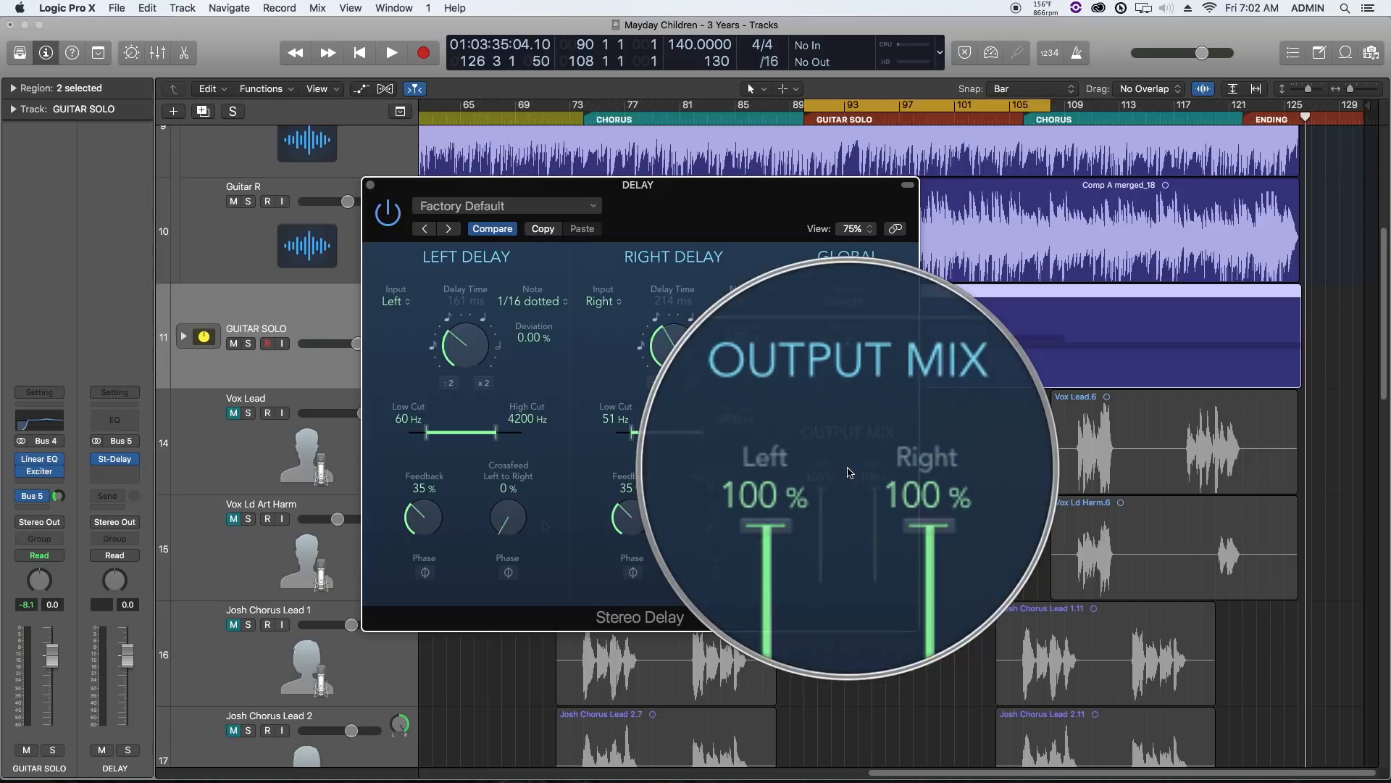
pyautogui.moveTo(427, 517); pyautogui.dragTo(429, 536)
pyautogui.moveTo(634, 520); pyautogui.dragTo(627, 533)
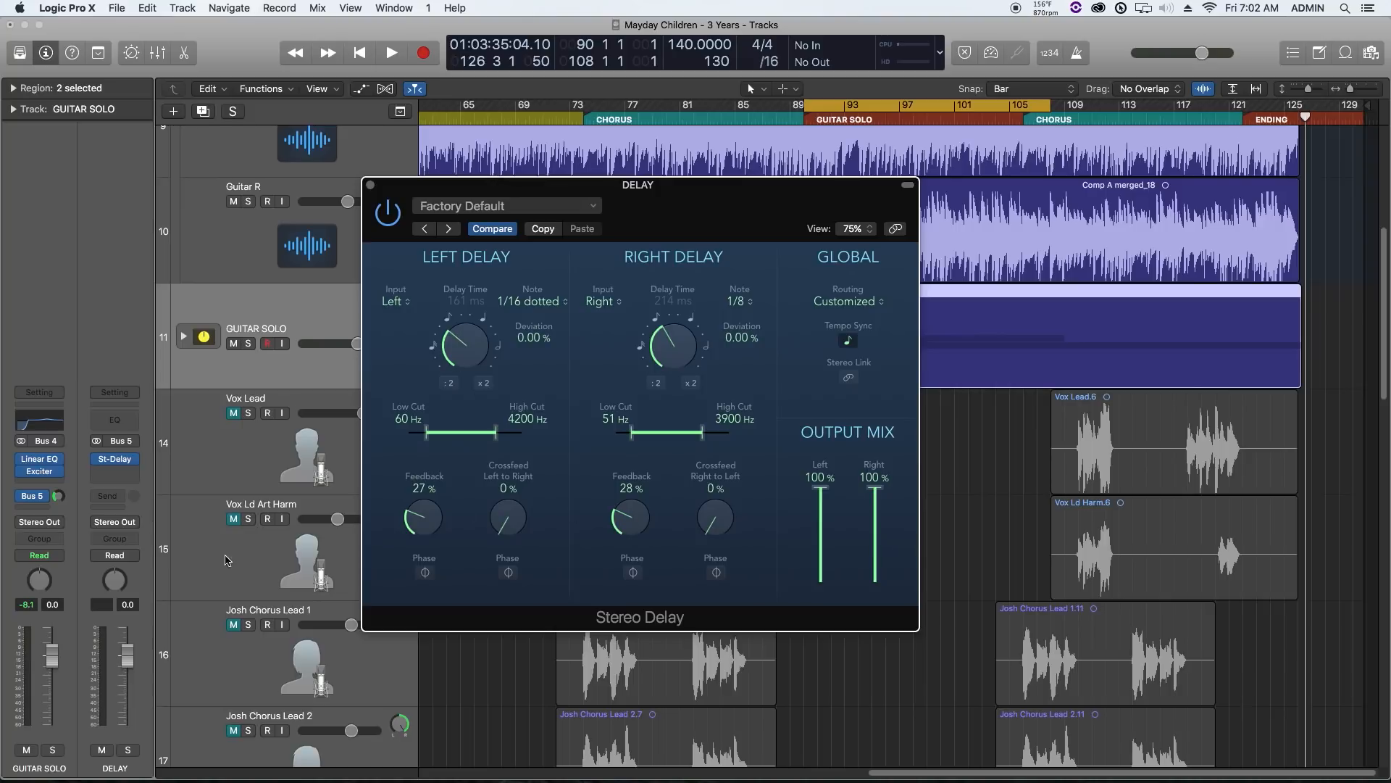
# - Play the guitar solo with the DELAY aux soloed, then unsolo it to hear the delay in the mix
pyautogui.click(131, 751)
pyautogui.click(131, 751)
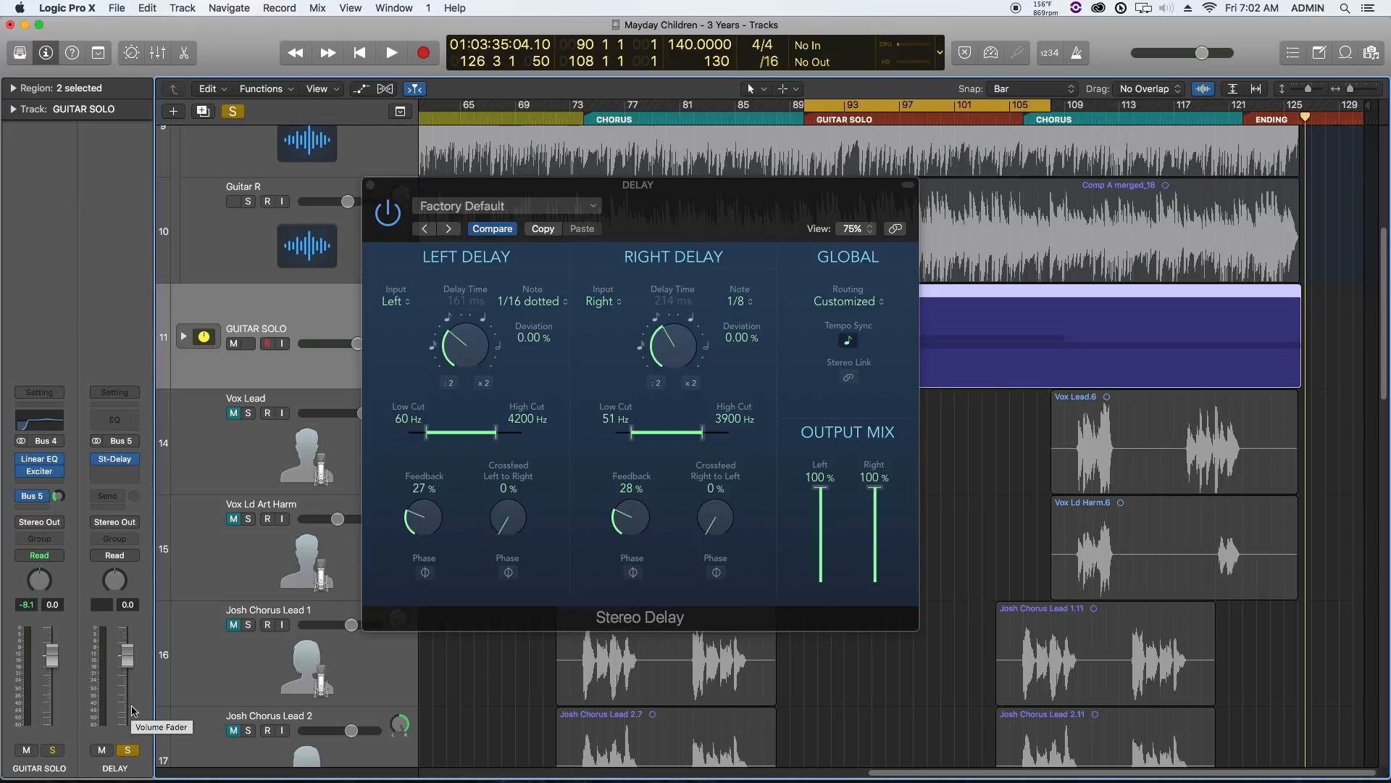
pyautogui.hotkey('shift', 'space')
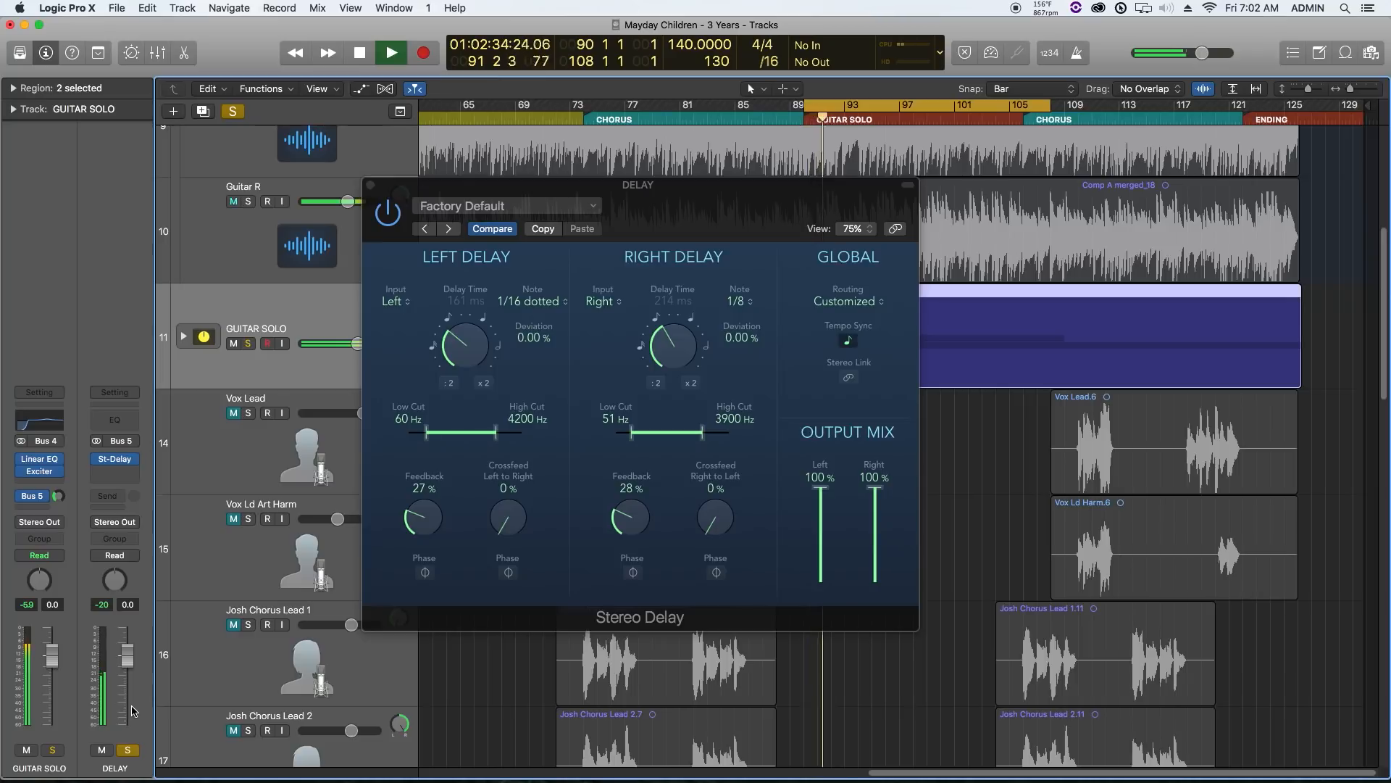
pyautogui.click(128, 749)
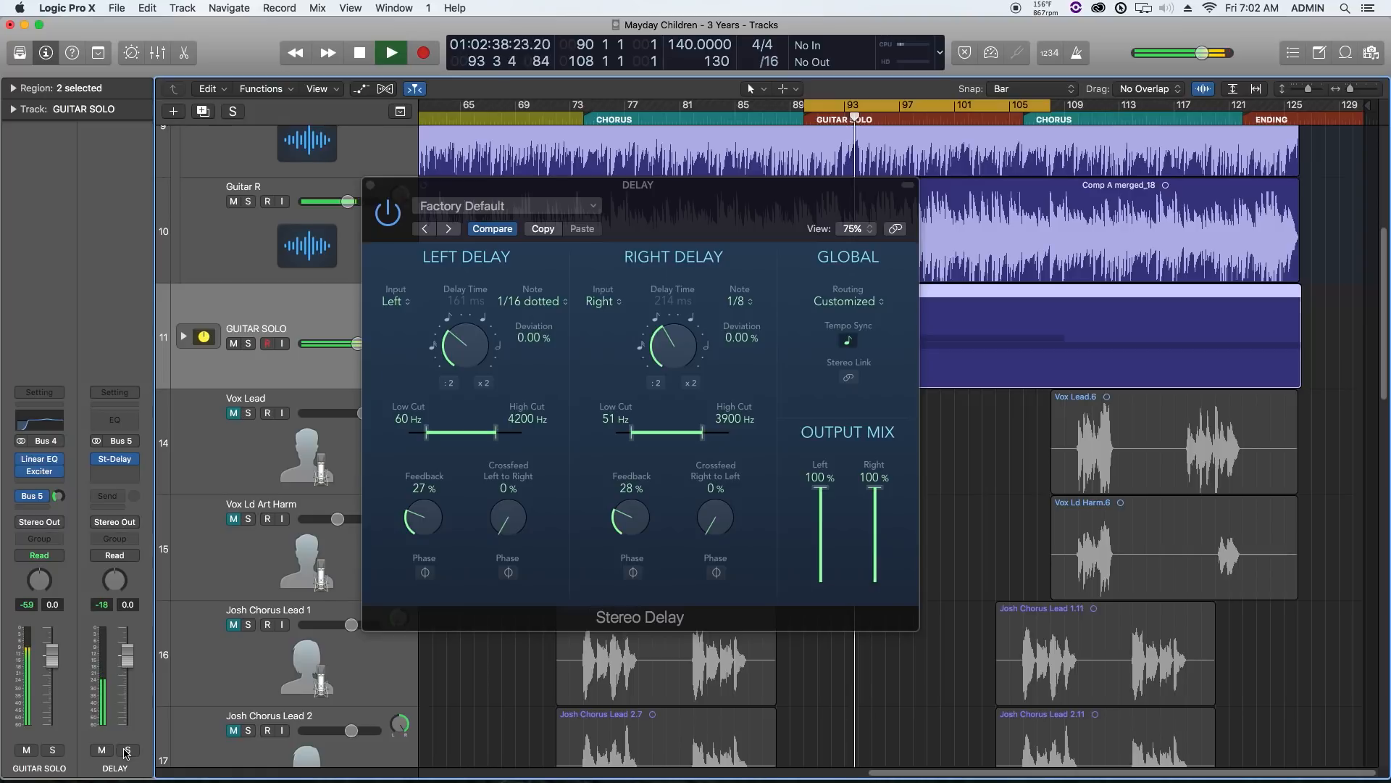
# - Solo the GUITAR SOLO stack, adjust its Bus 5 send level during playback, then stop and close the Stereo Delay
pyautogui.click(52, 749)
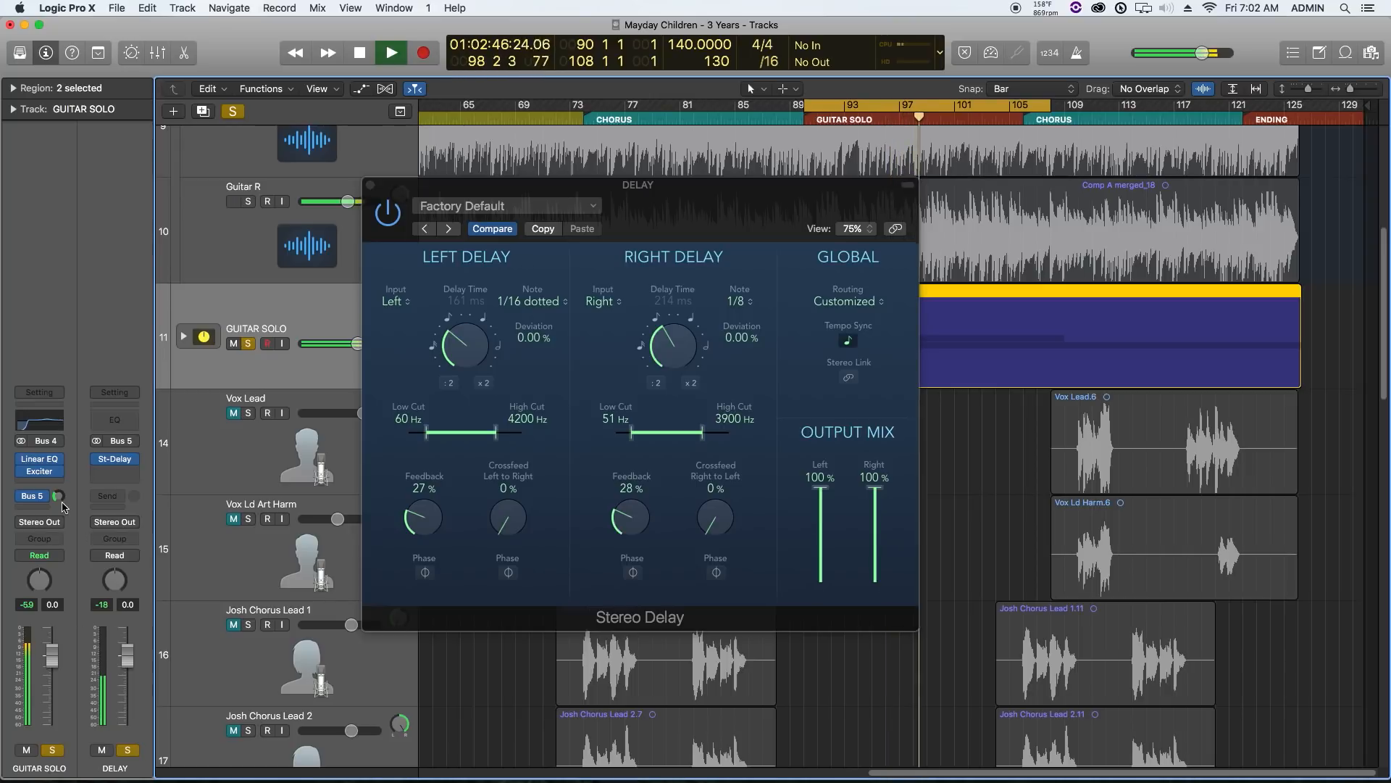
pyautogui.moveTo(59, 496); pyautogui.dragTo(72, 510)
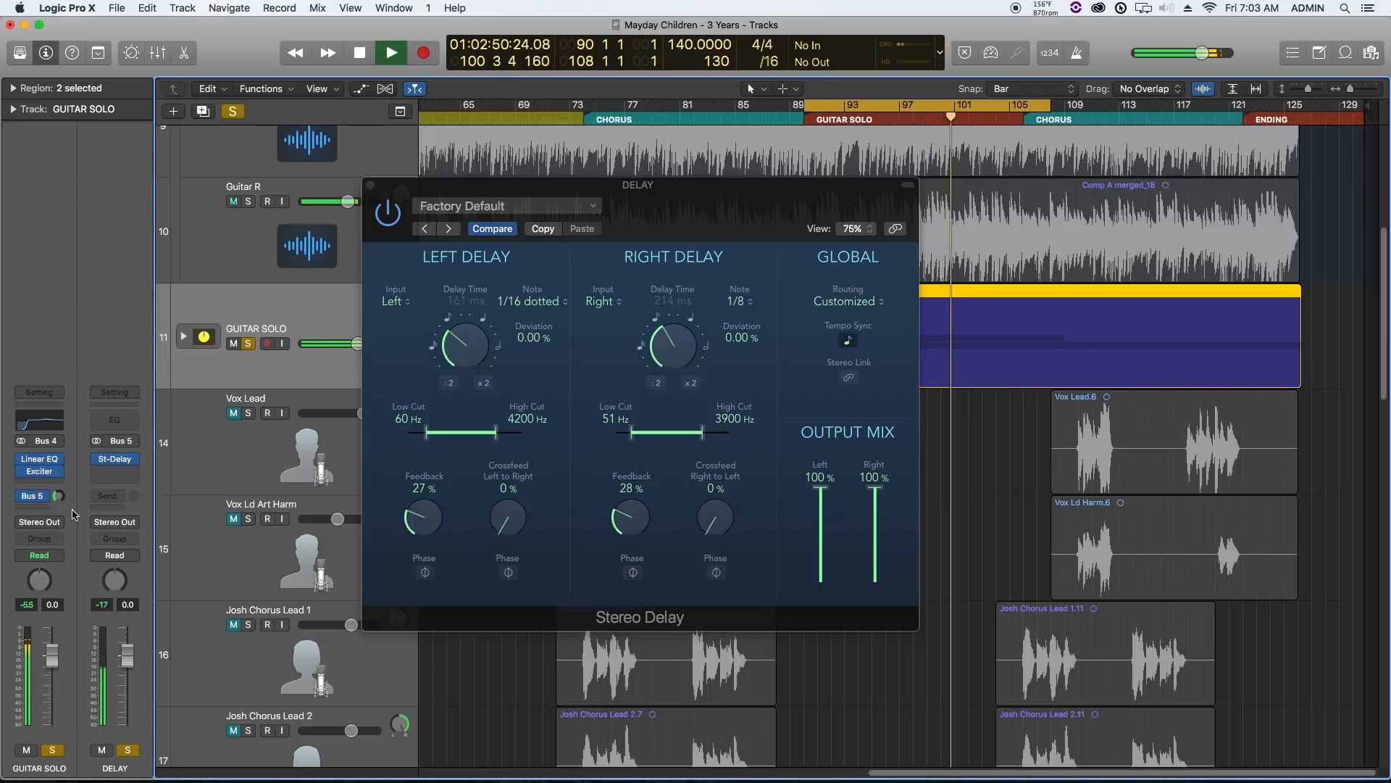
pyautogui.press('space')
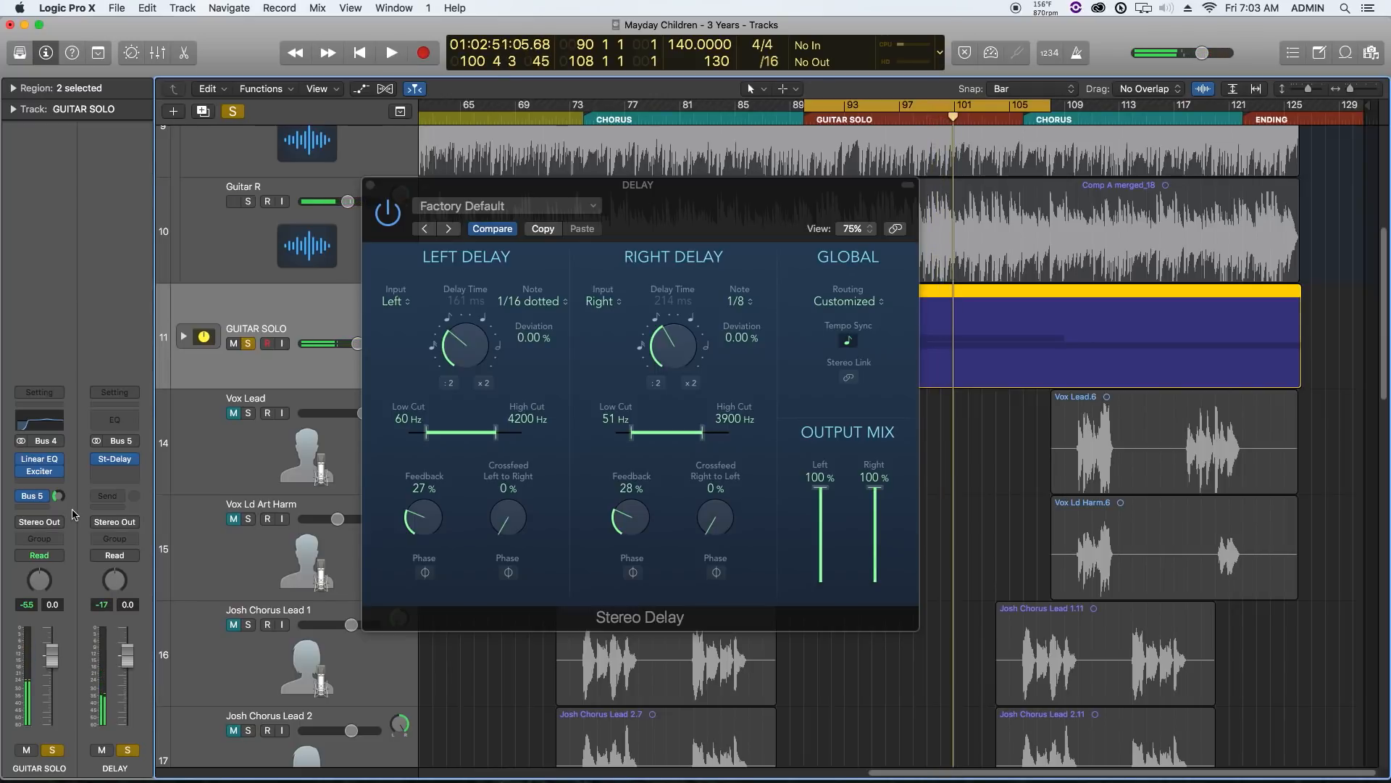
pyautogui.click(369, 186)
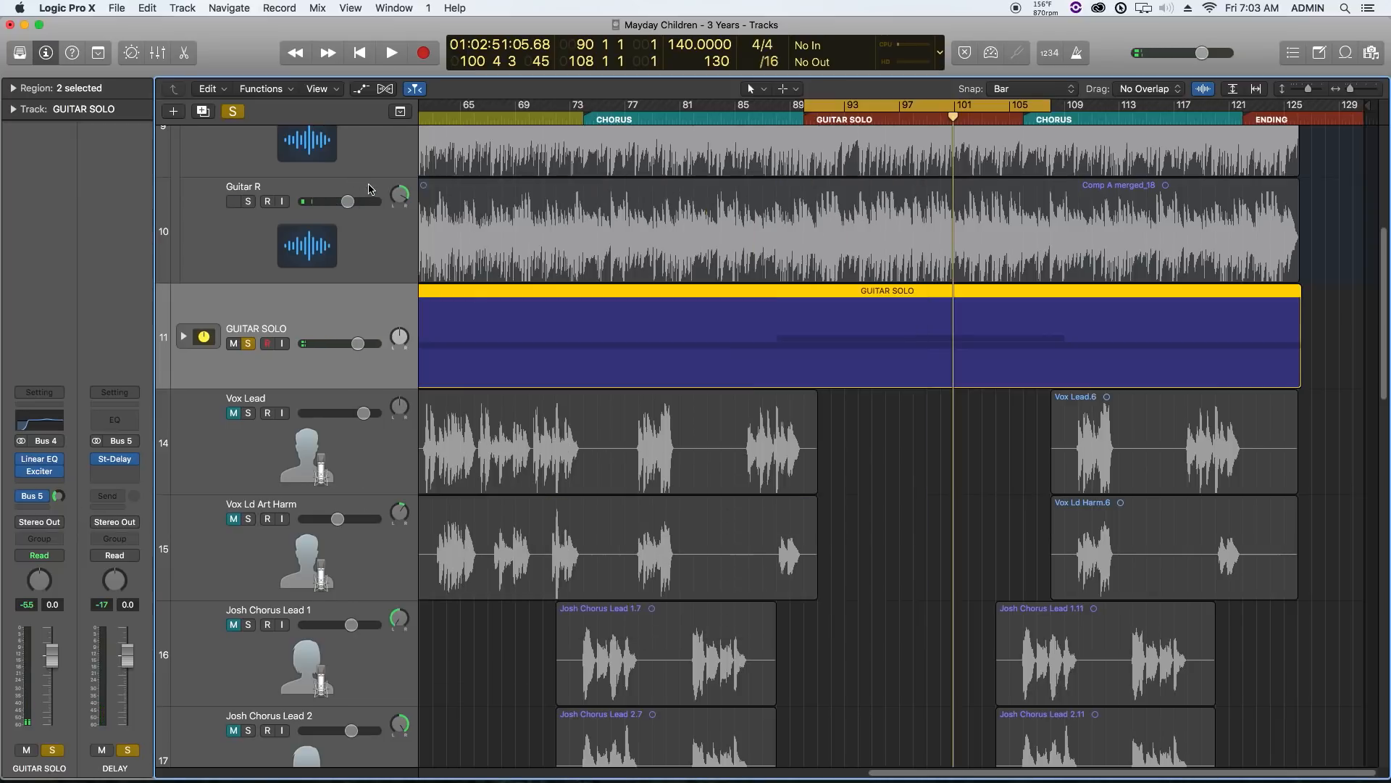
# - Add a send to Bus 6 on the GUITAR SOLO stack and rename the new aux SPREADER
pyautogui.click(42, 511)
pyautogui.moveTo(58, 573)
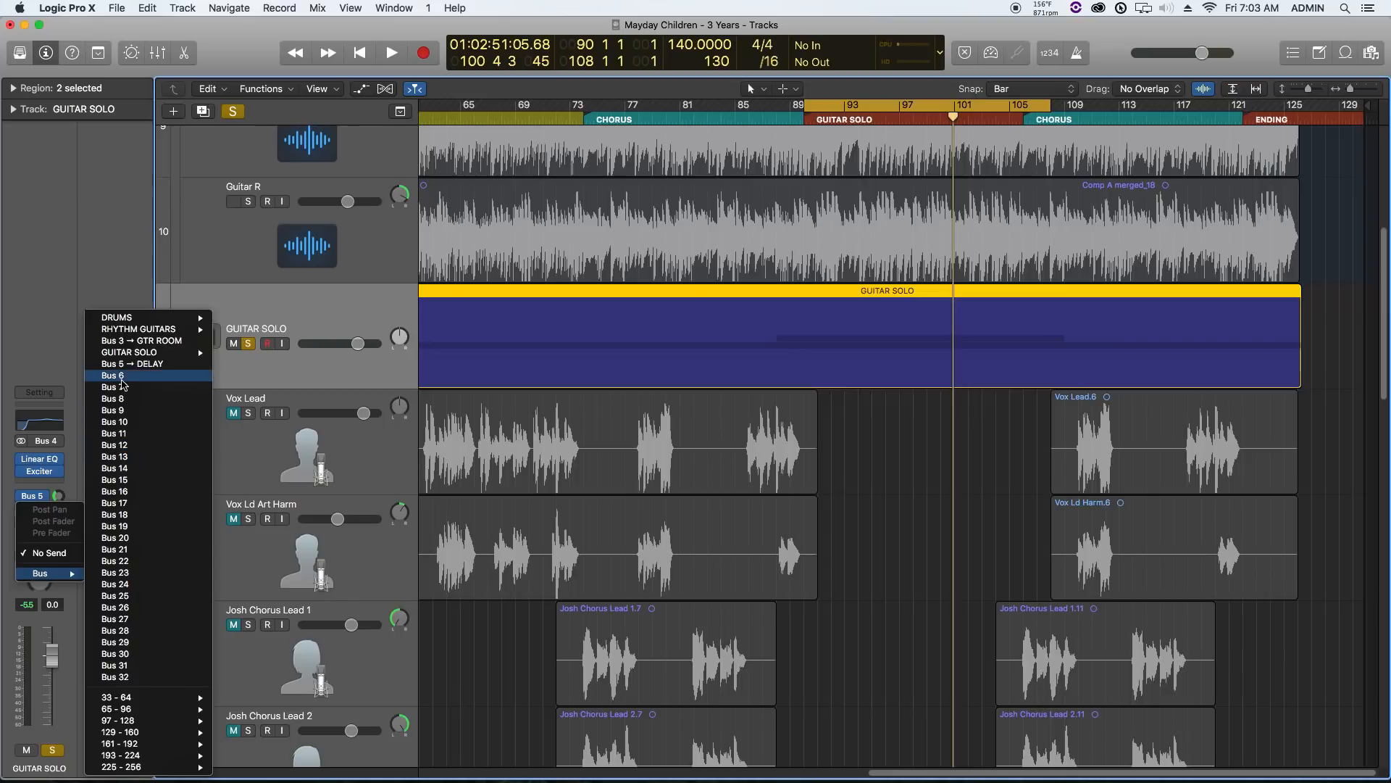
pyautogui.click(121, 378)
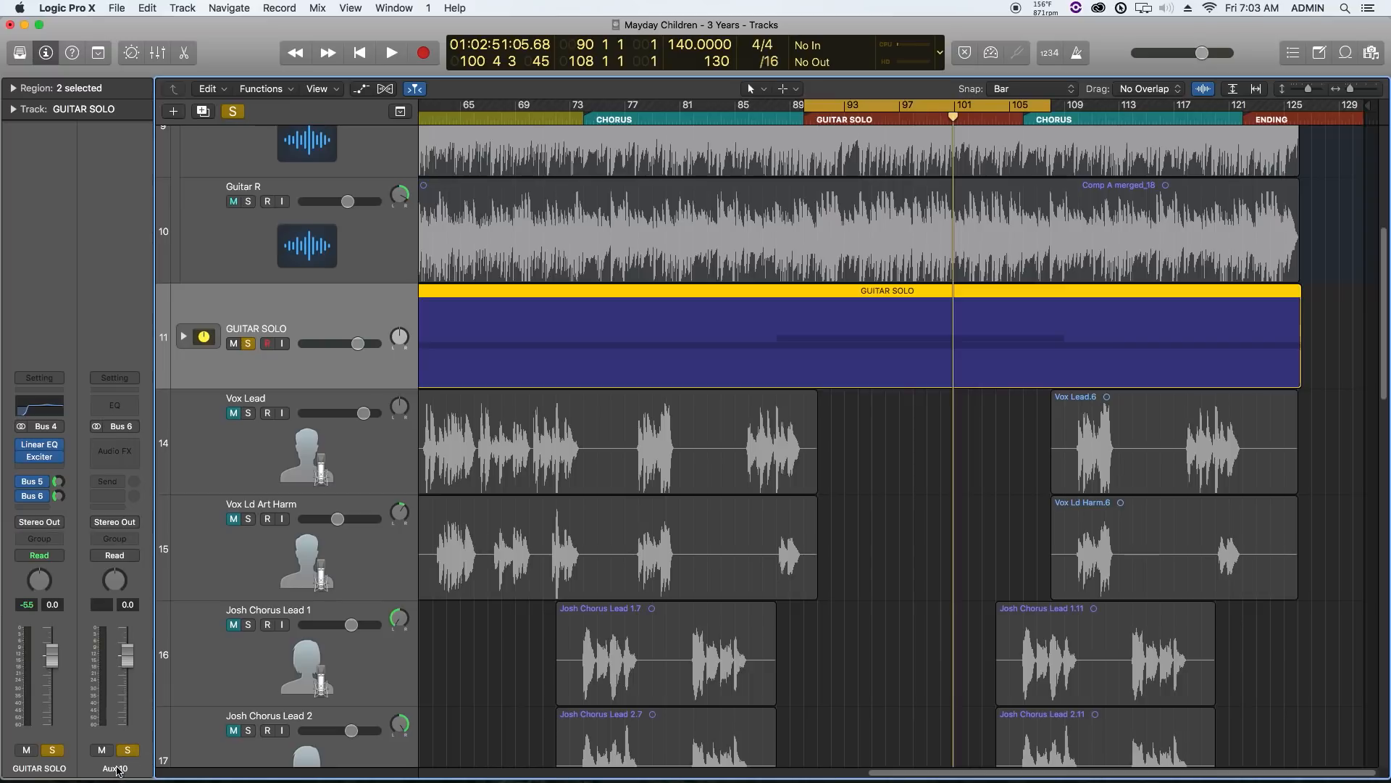
pyautogui.doubleClick(116, 768)
pyautogui.write('SPREADER')
pyautogui.press('Return')
# - Insert a stereo Spreader modulation plug-in on the SPREADER aux
pyautogui.click(128, 445)
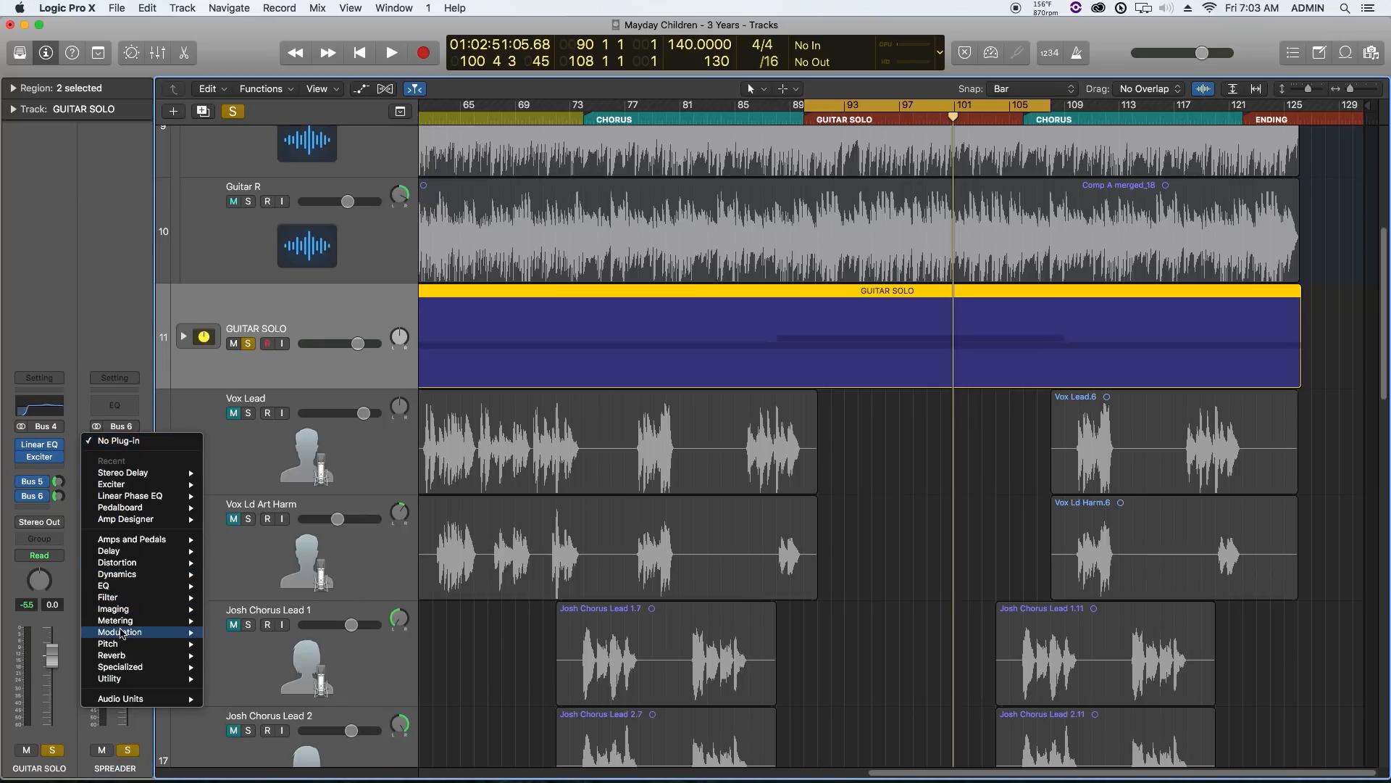
pyautogui.moveTo(123, 632)
pyautogui.moveTo(238, 636)
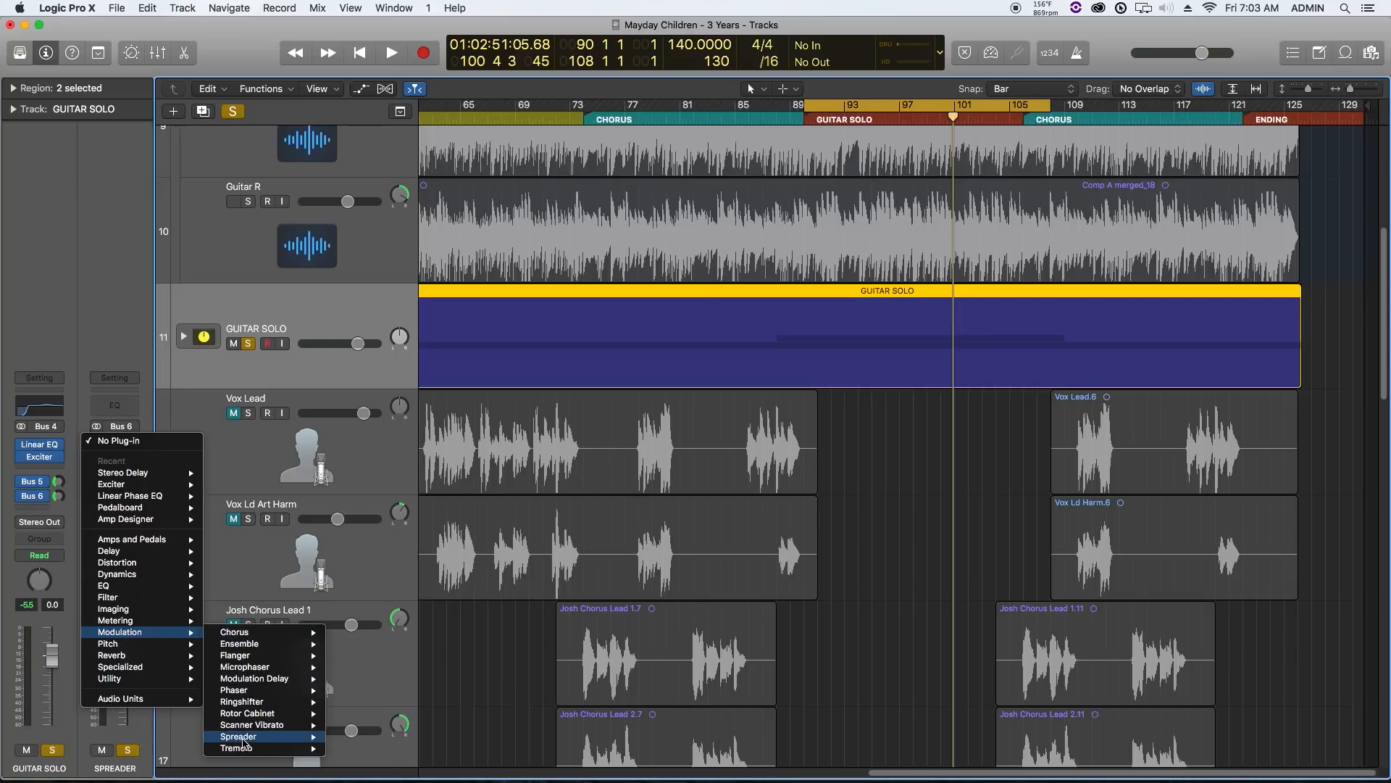
pyautogui.moveTo(242, 737)
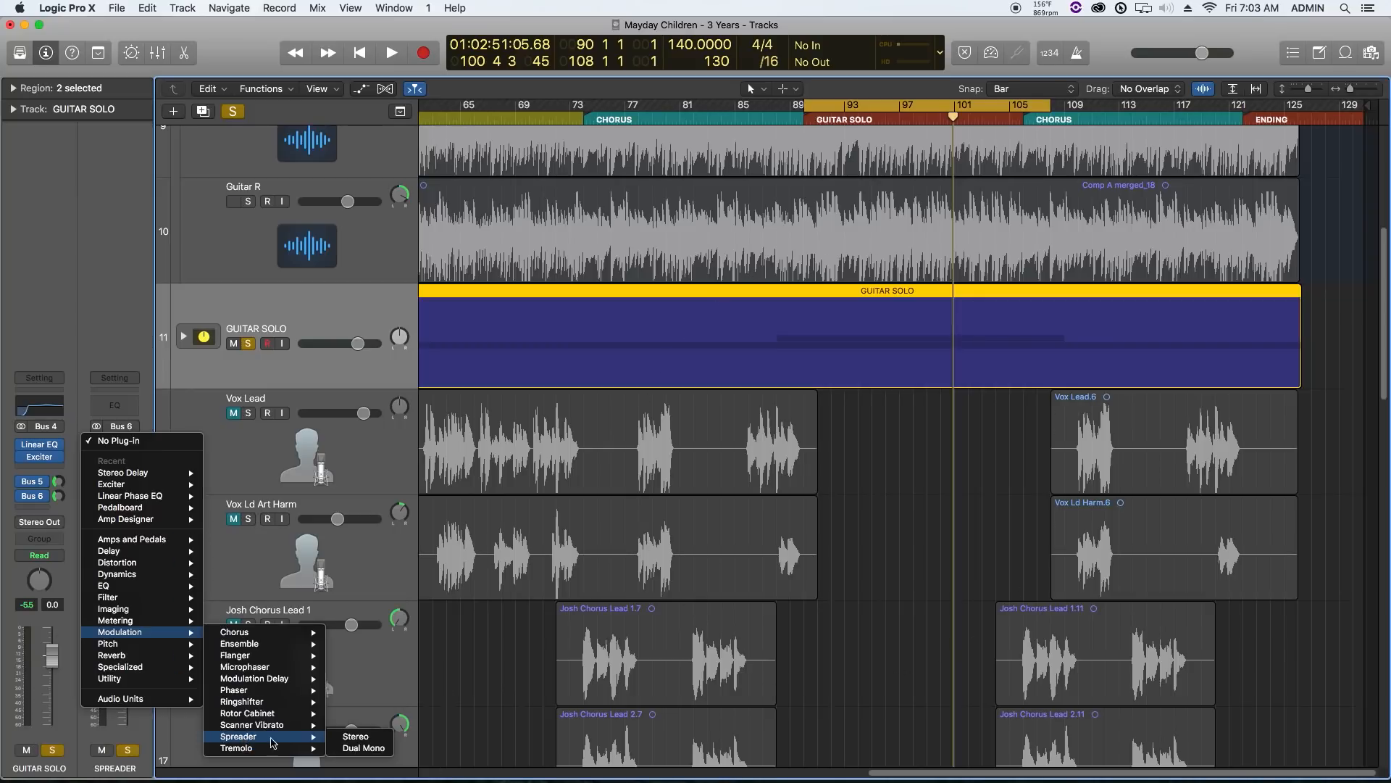
pyautogui.click(354, 744)
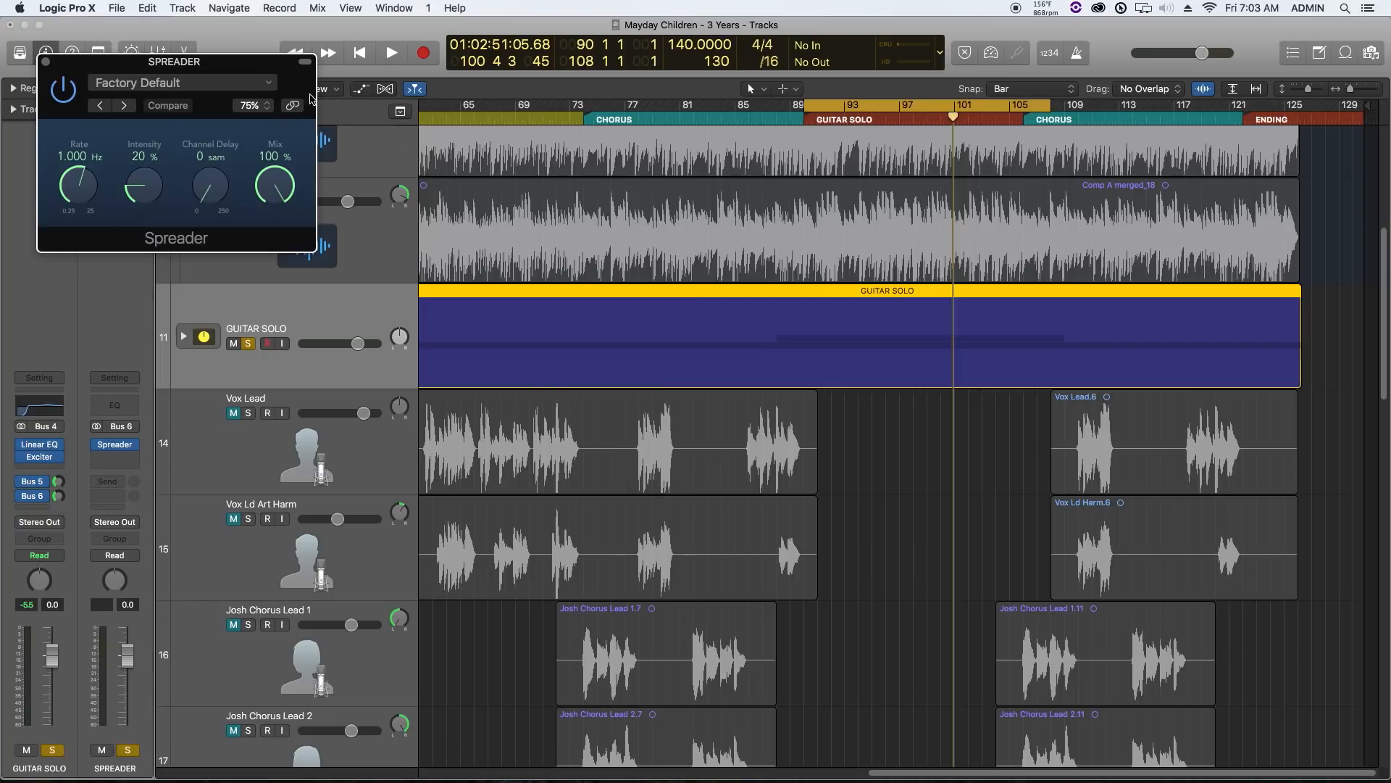
# - Enlarge the Spreader plug-in window to 175% and load the Dimensional Enhancer preset
pyautogui.moveTo(281, 78); pyautogui.dragTo(526, 272)
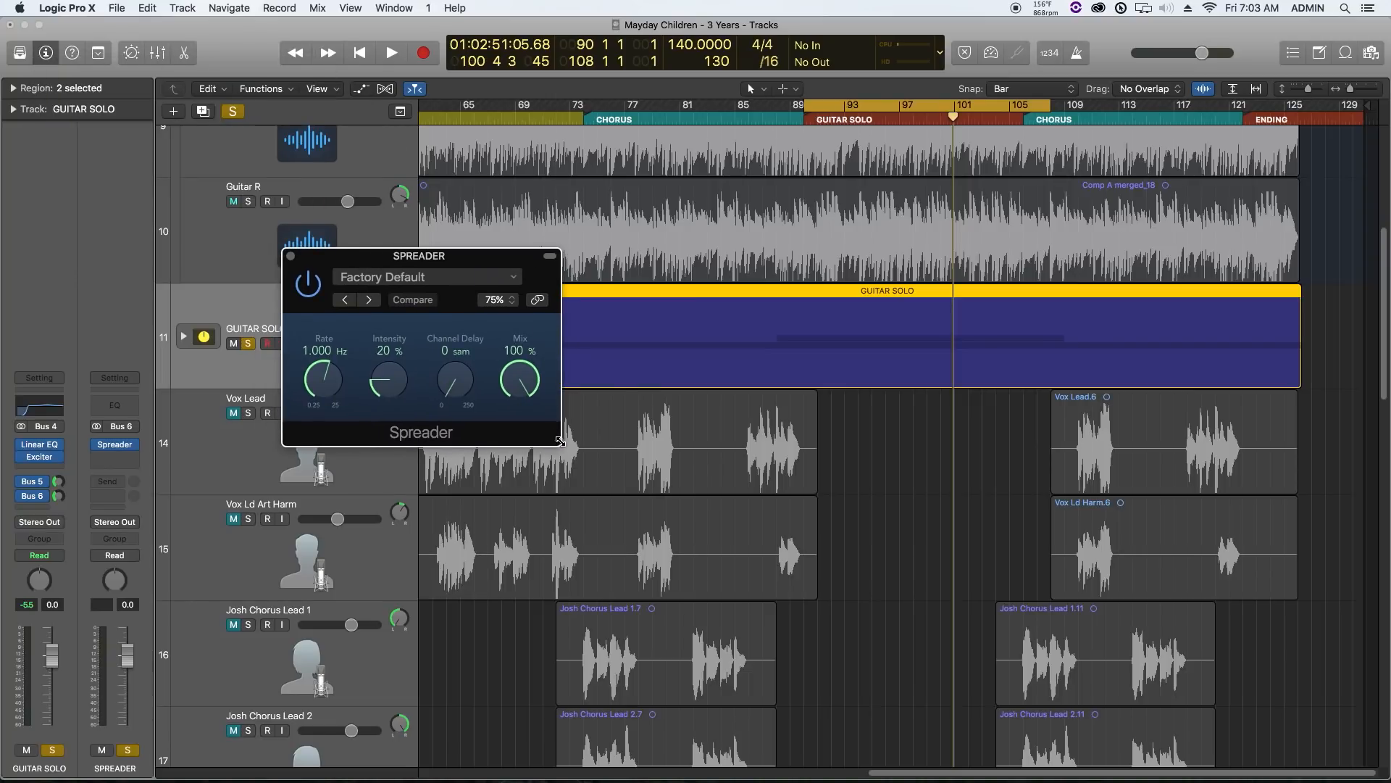
pyautogui.moveTo(560, 442); pyautogui.dragTo(934, 591)
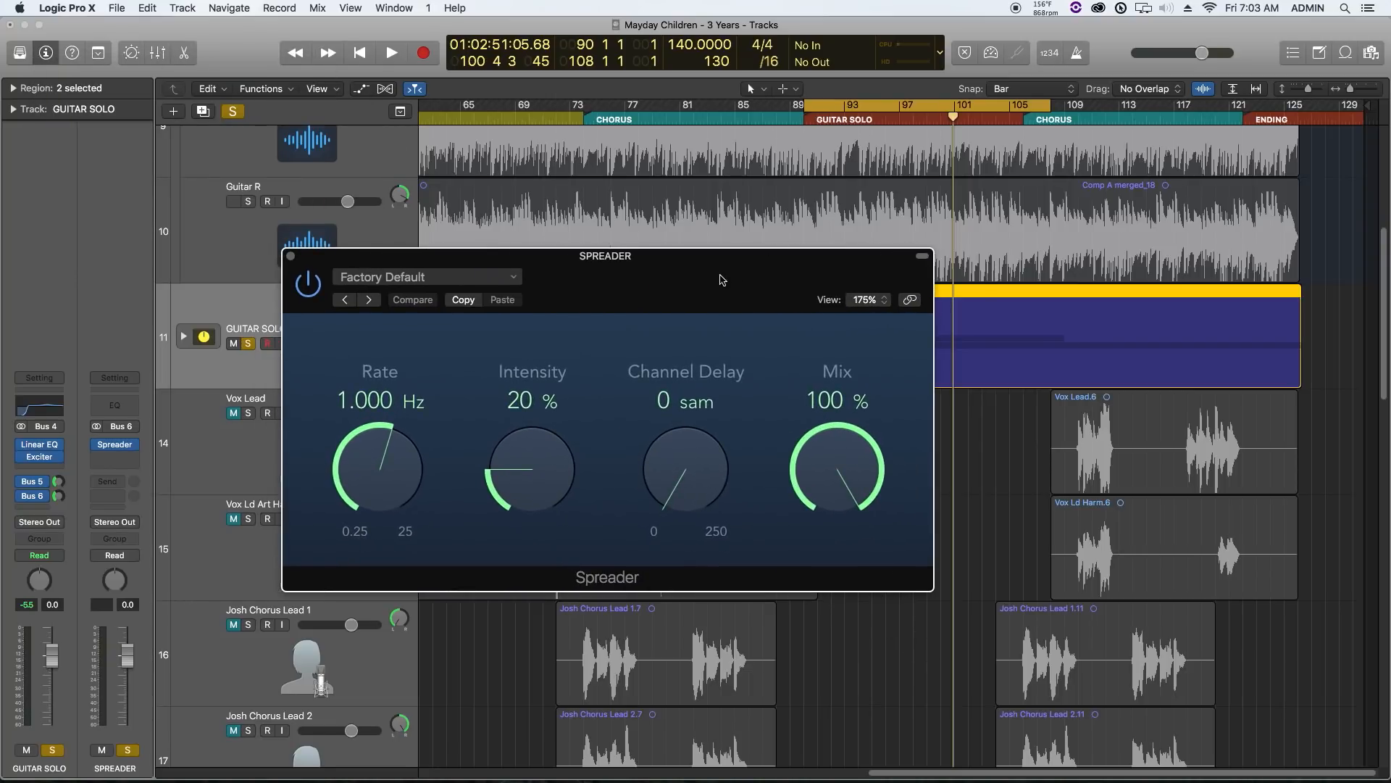
pyautogui.moveTo(722, 280); pyautogui.dragTo(899, 427)
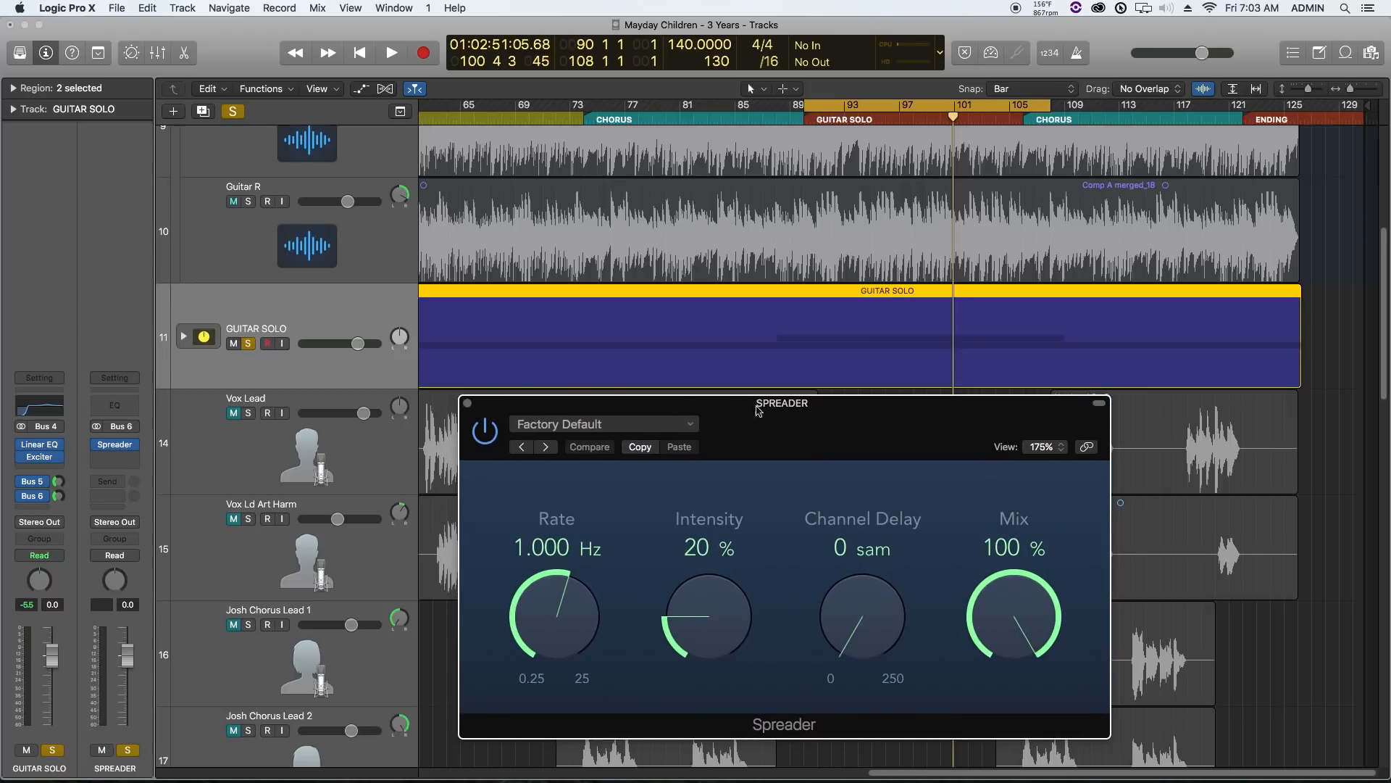
pyautogui.click(676, 427)
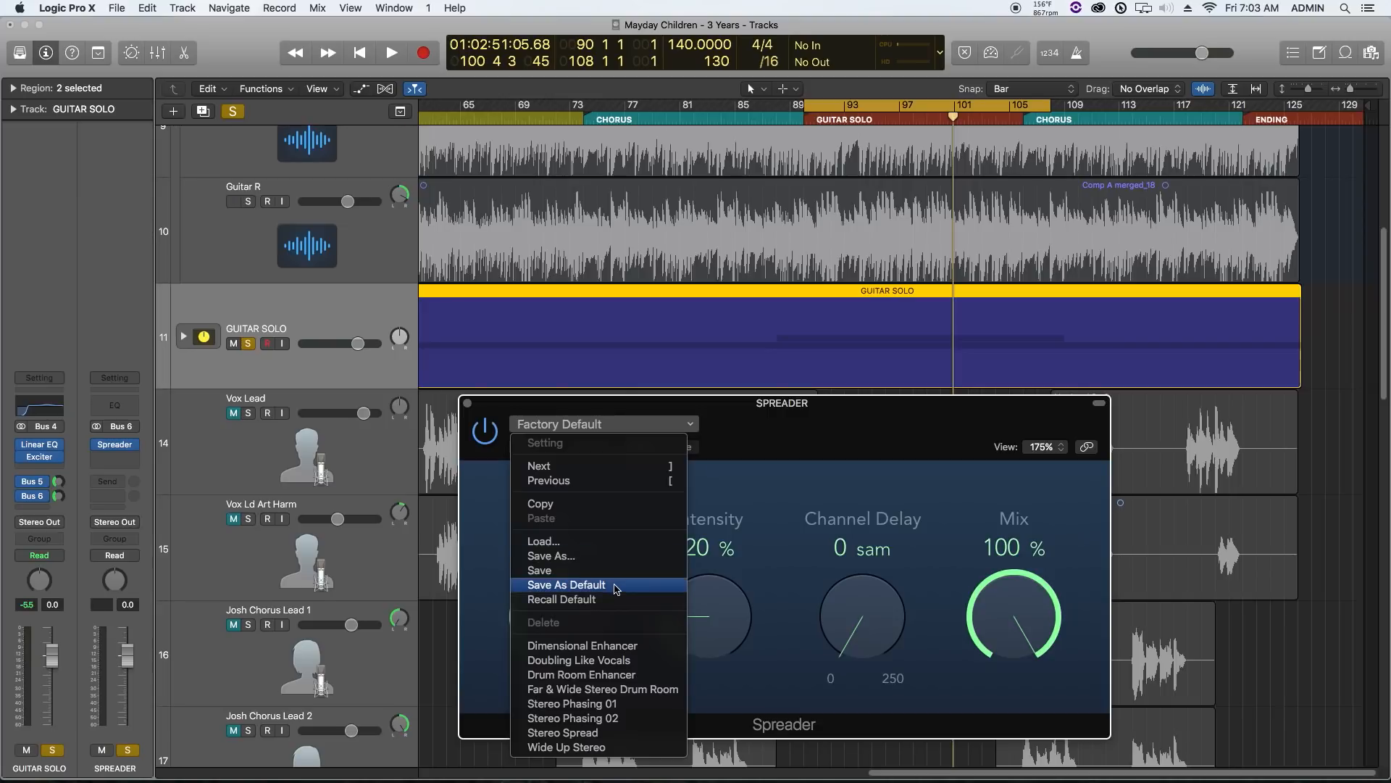
pyautogui.click(600, 645)
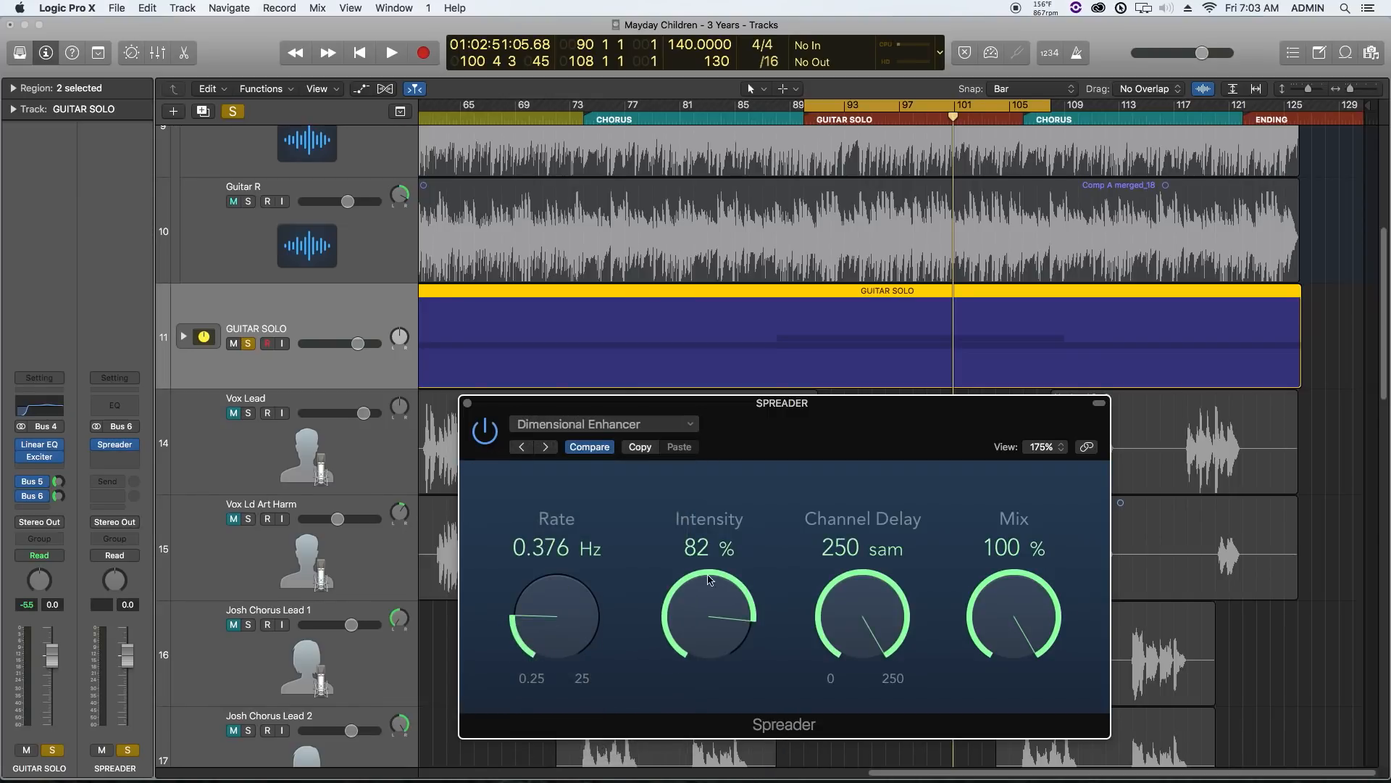
# - Set the Spreader's rate to 0.323 Hz and its intensity to 59%
pyautogui.moveTo(577, 601); pyautogui.dragTo(571, 615)
pyautogui.moveTo(623, 405); pyautogui.dragTo(584, 337)
pyautogui.moveTo(677, 523); pyautogui.dragTo(674, 574)
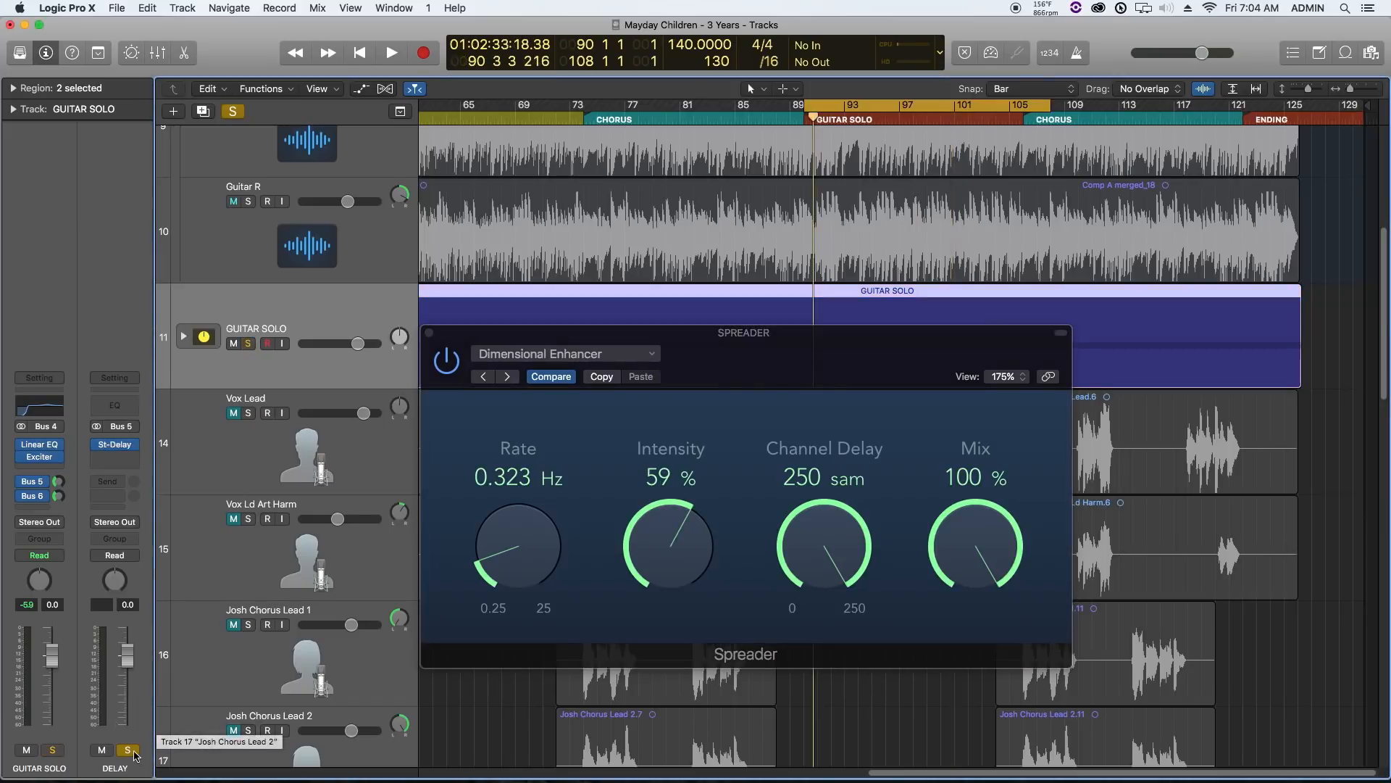
# - Show the SPREADER aux and play the guitar solo with it soloed, then solo the GUITAR SOLO stack and stop
pyautogui.click(37, 498)
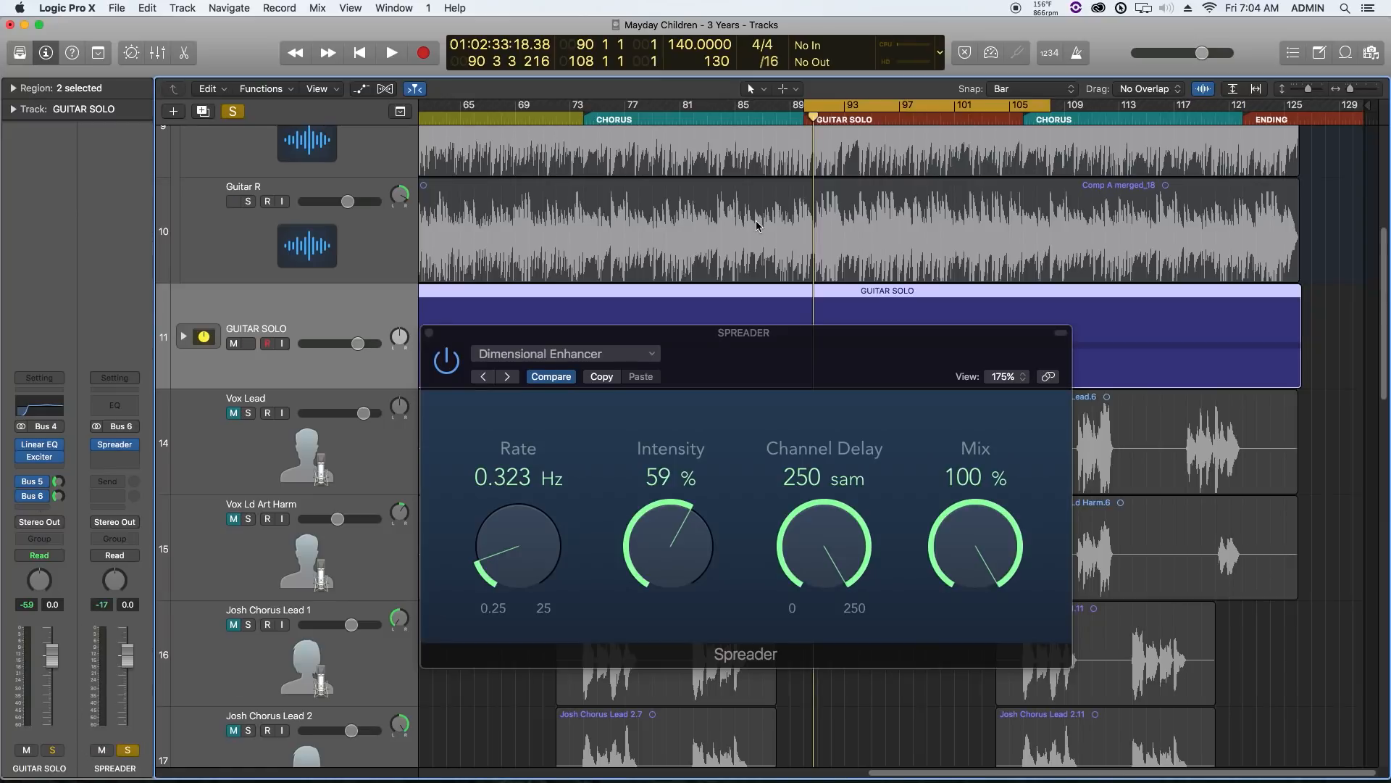
pyautogui.press('space')
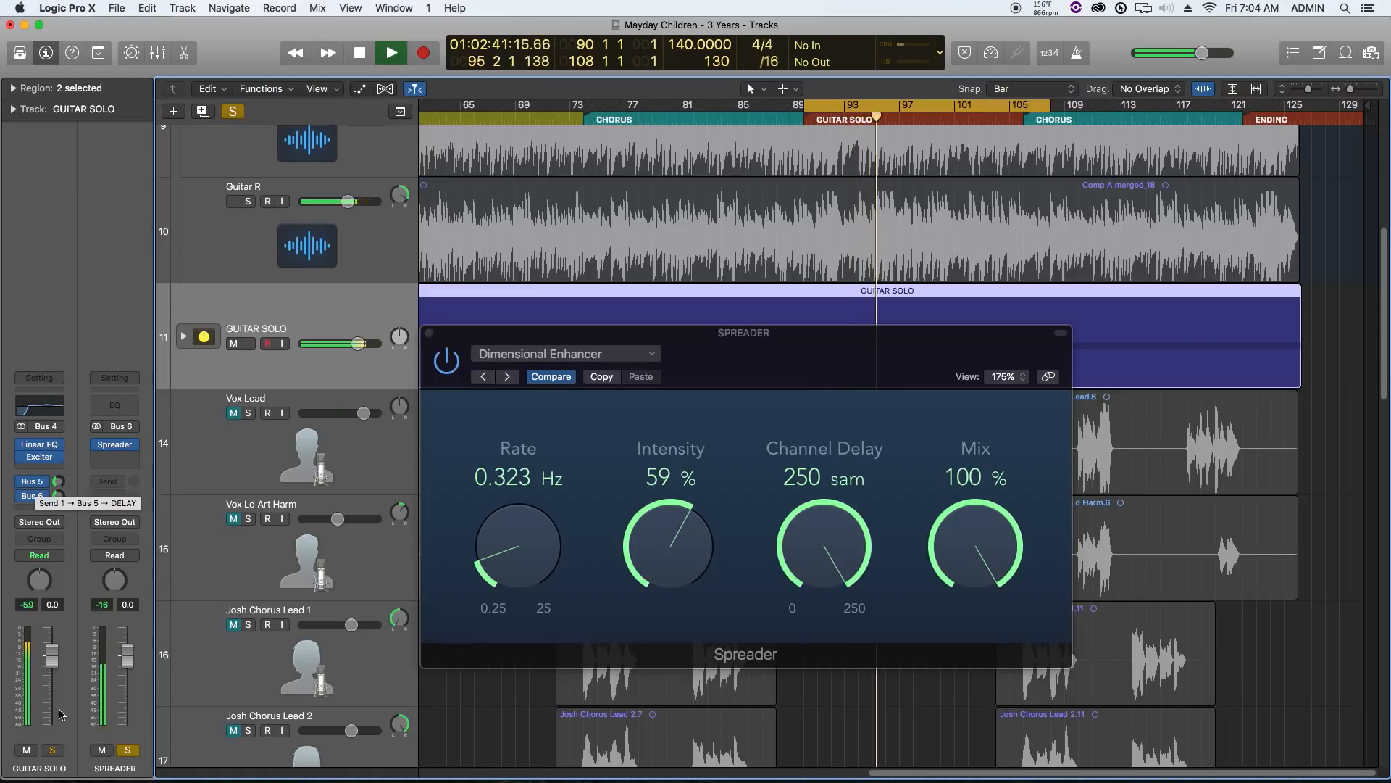
pyautogui.click(52, 749)
pyautogui.press('space')
pyautogui.click(55, 751)
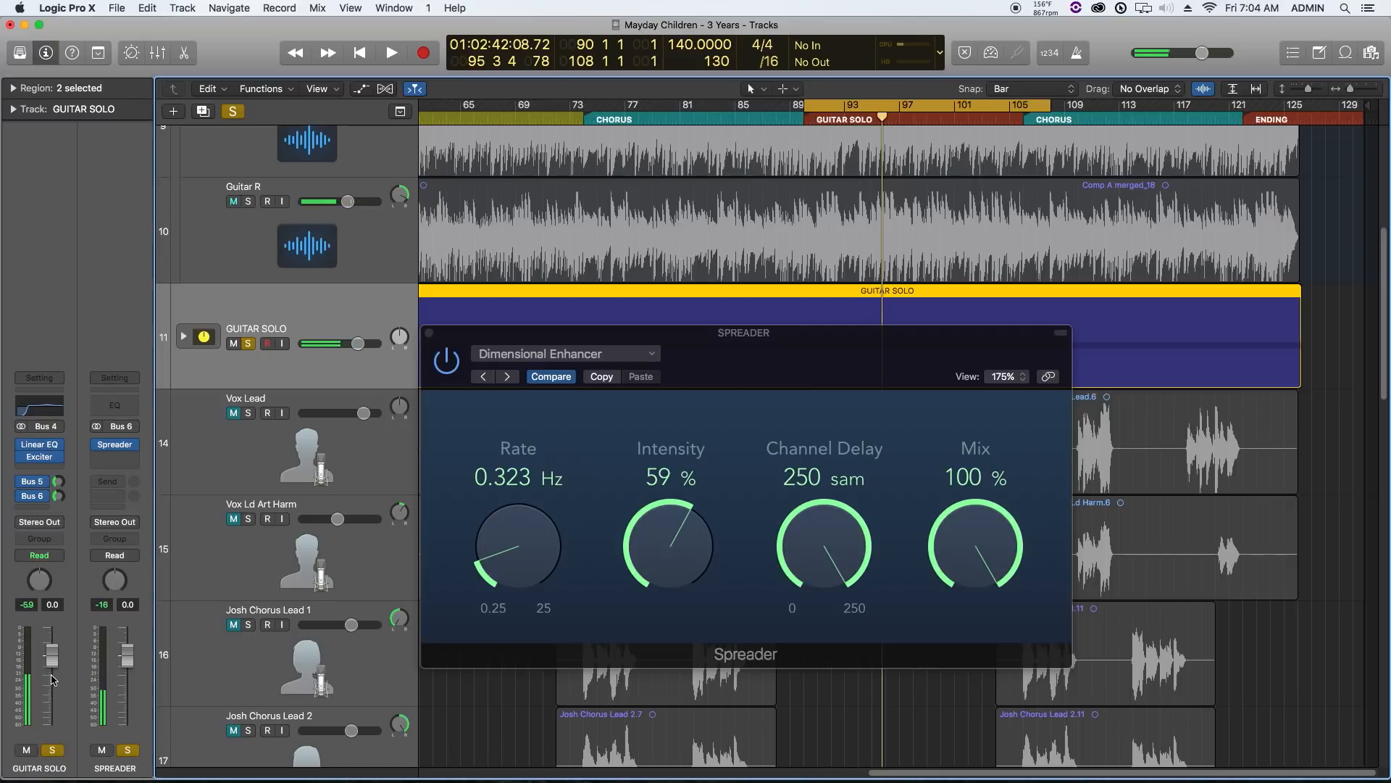
# - Lower the SPREADER aux fader to -1.4 dB during playback, unsolo the SPREADER and DELAY auxes, and close the Spreader
pyautogui.press('space')
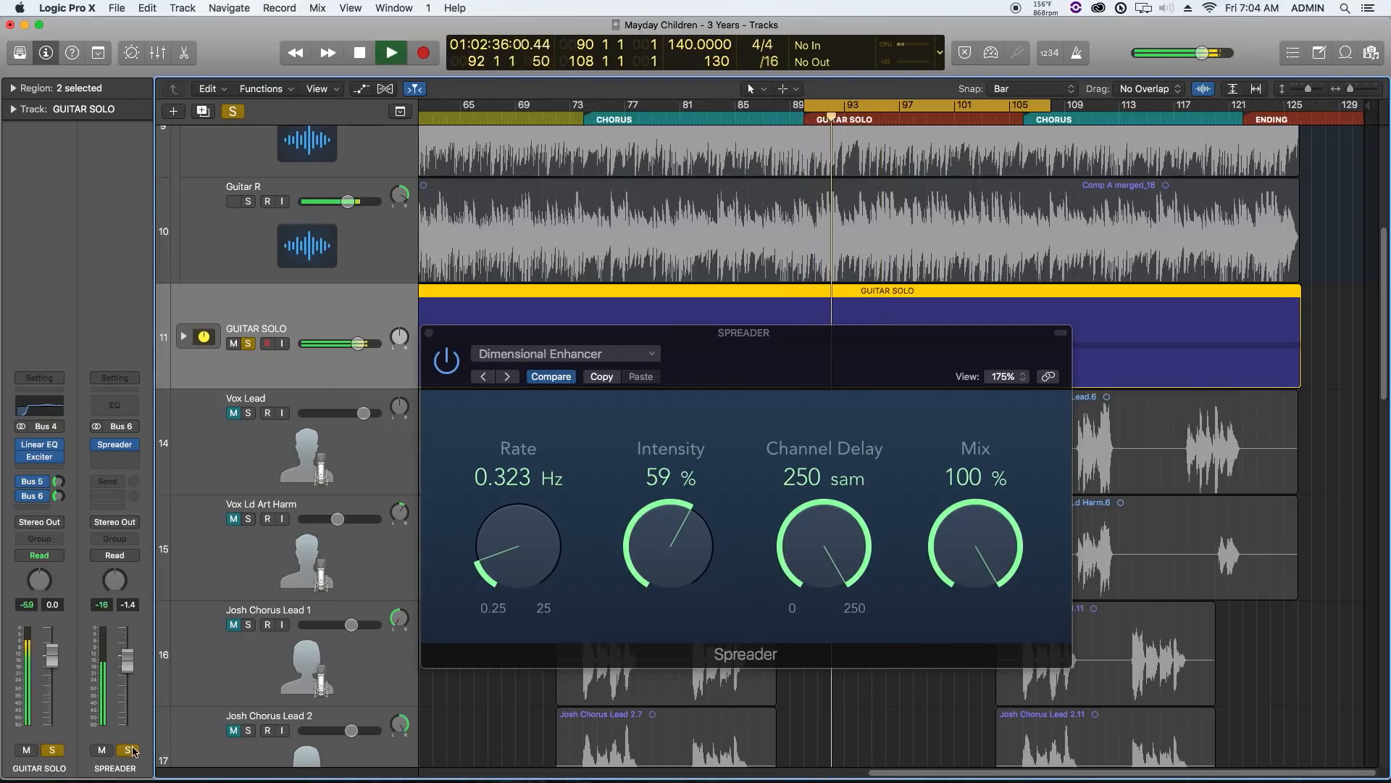
pyautogui.click(32, 482)
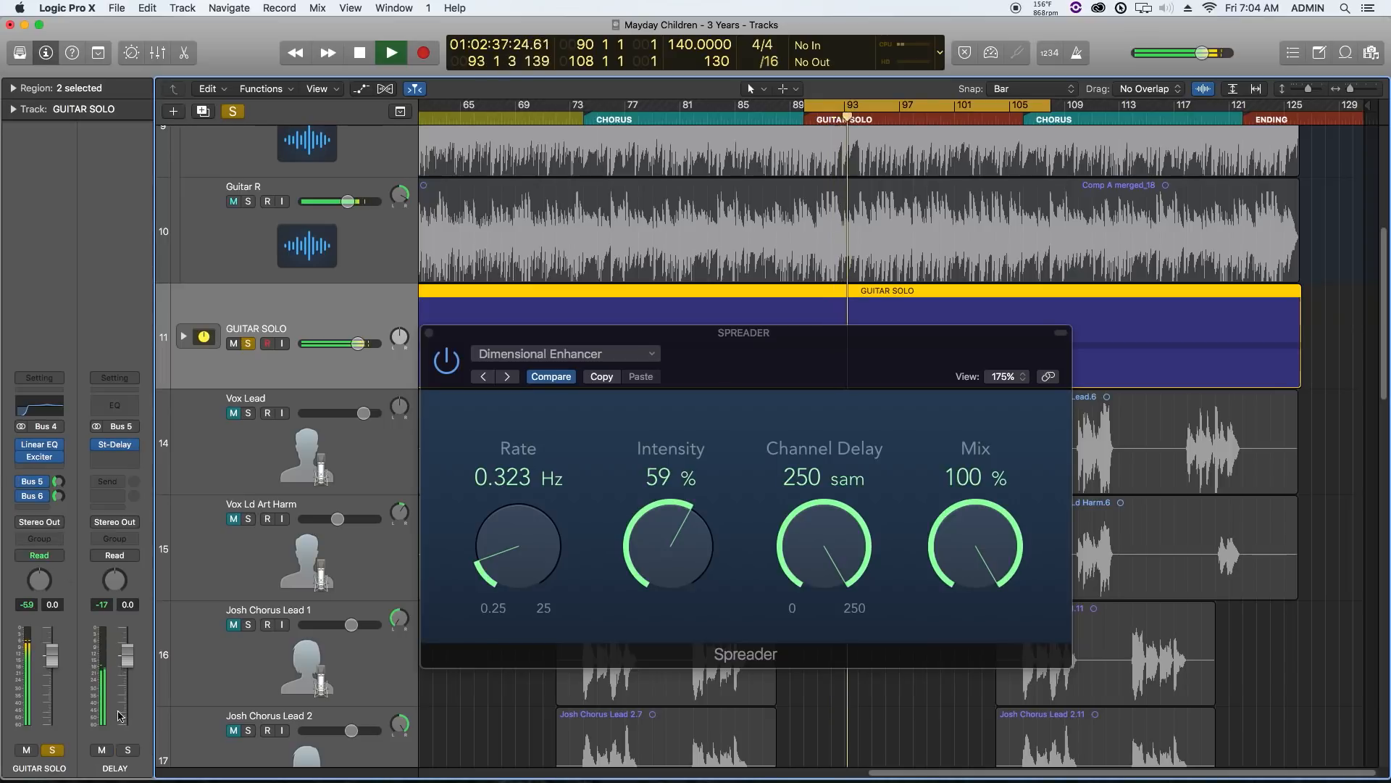
pyautogui.click(32, 497)
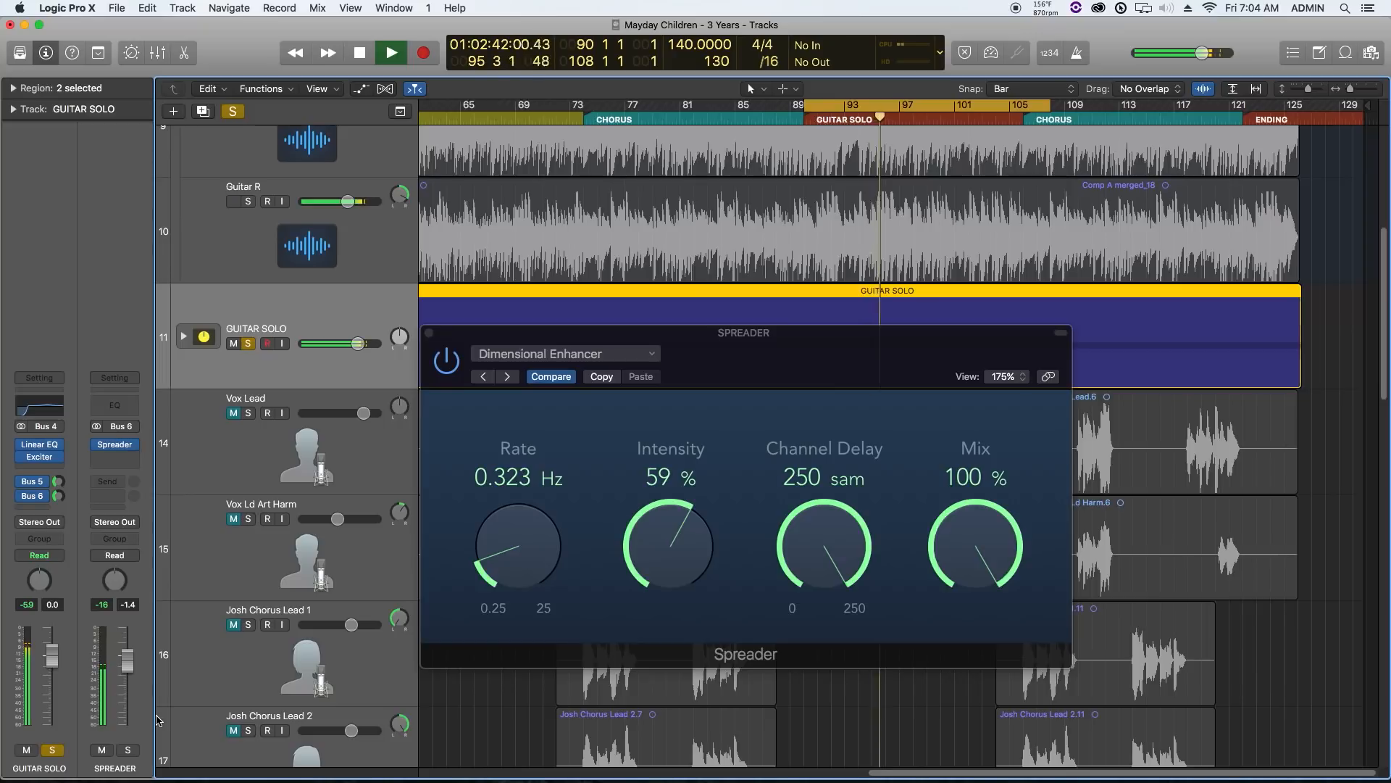
pyautogui.press('space')
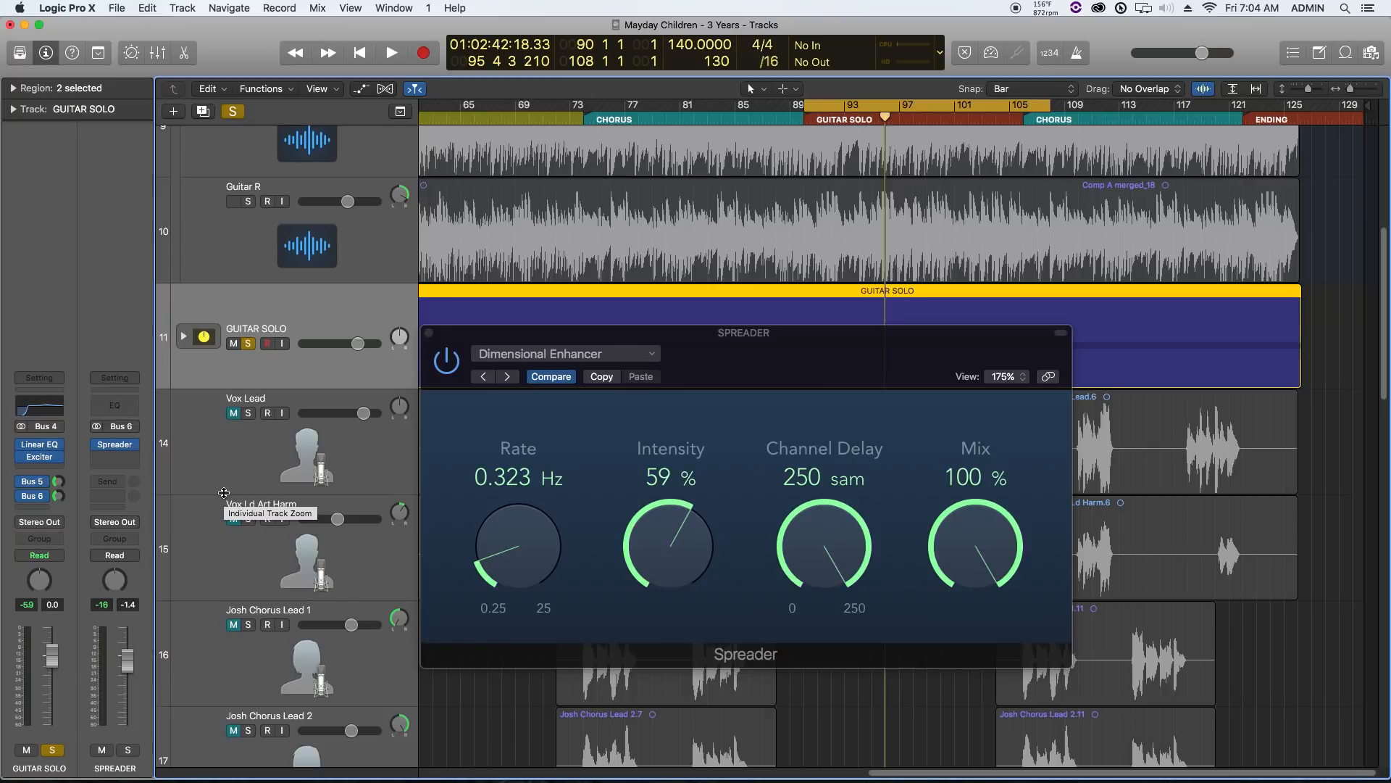
pyautogui.click(429, 334)
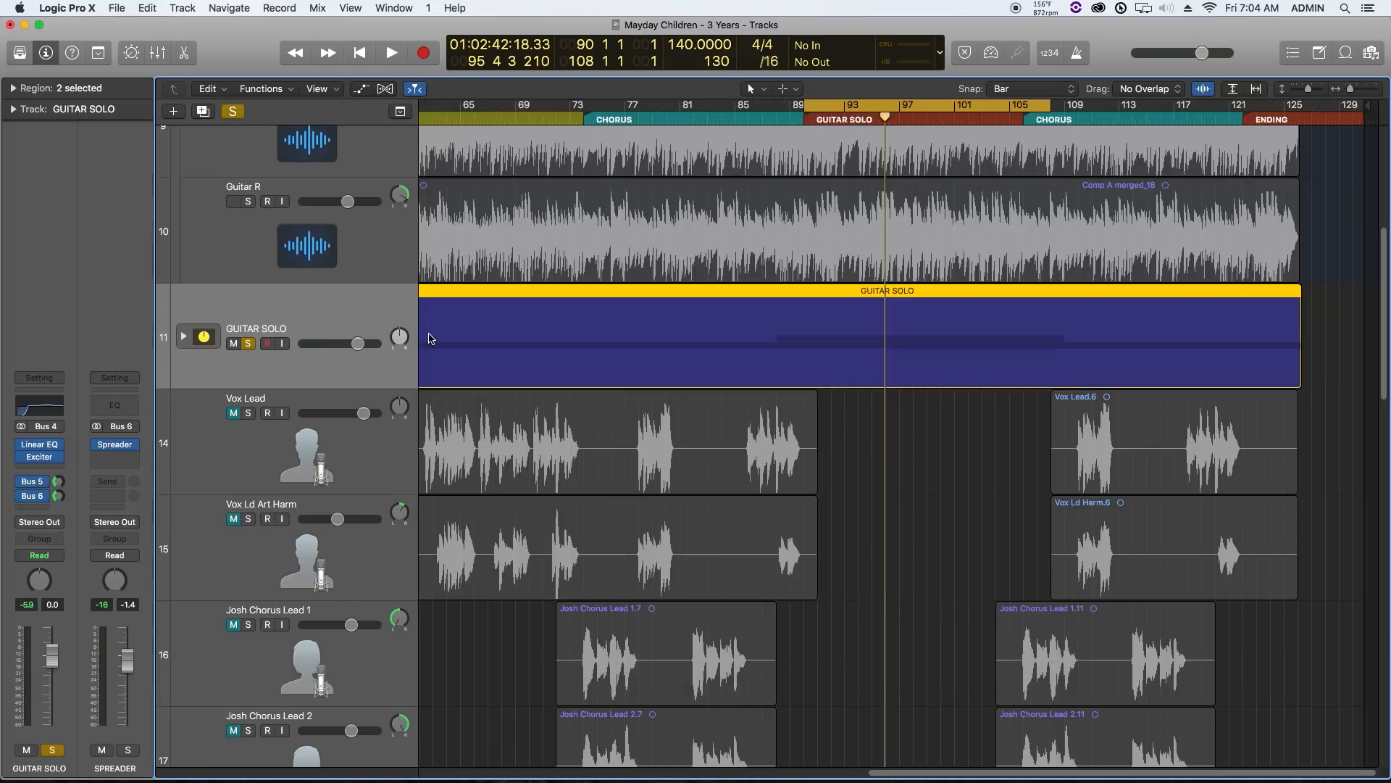
# - Add a send to Bus 3 (GTR ROOM) on the GUITAR SOLO stack at -8.0 dB
pyautogui.click(250, 347)
pyautogui.click(250, 348)
pyautogui.click(41, 510)
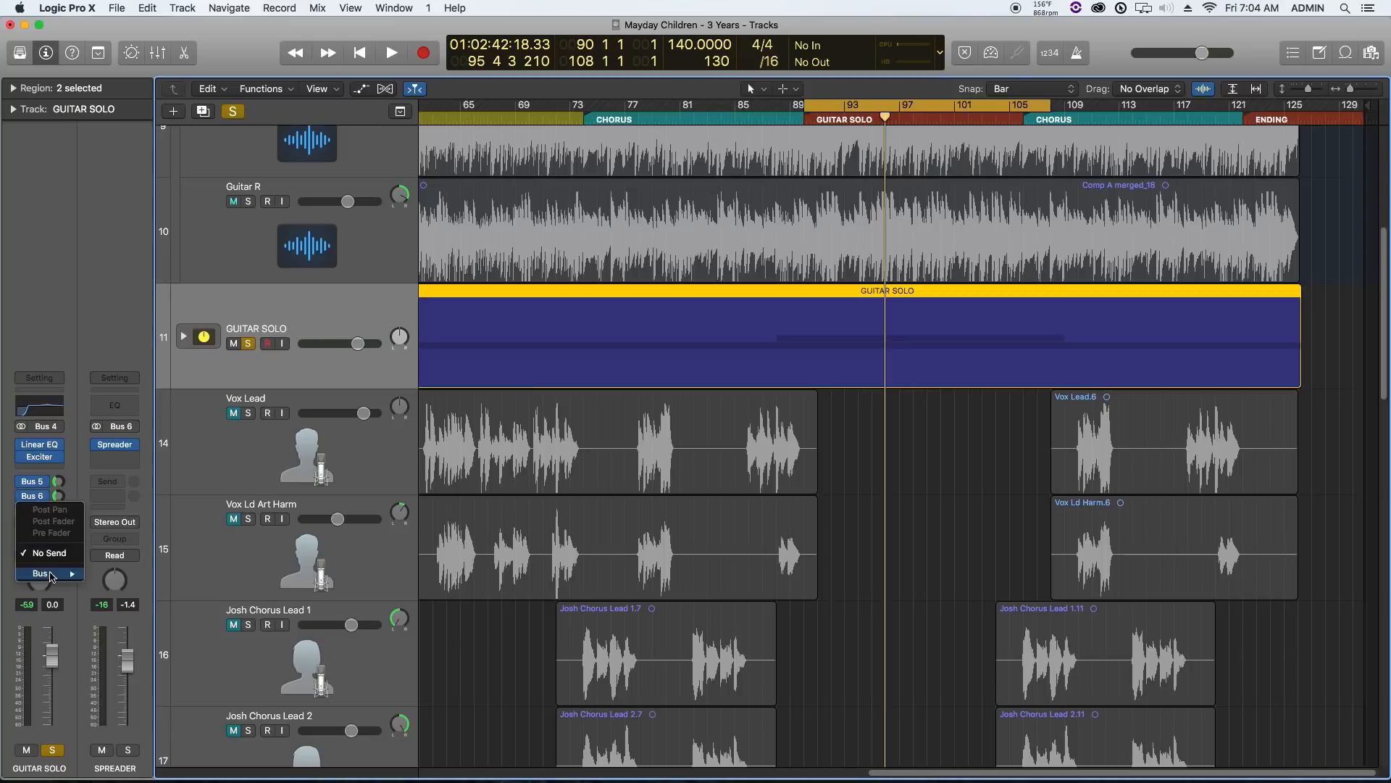
pyautogui.moveTo(56, 577)
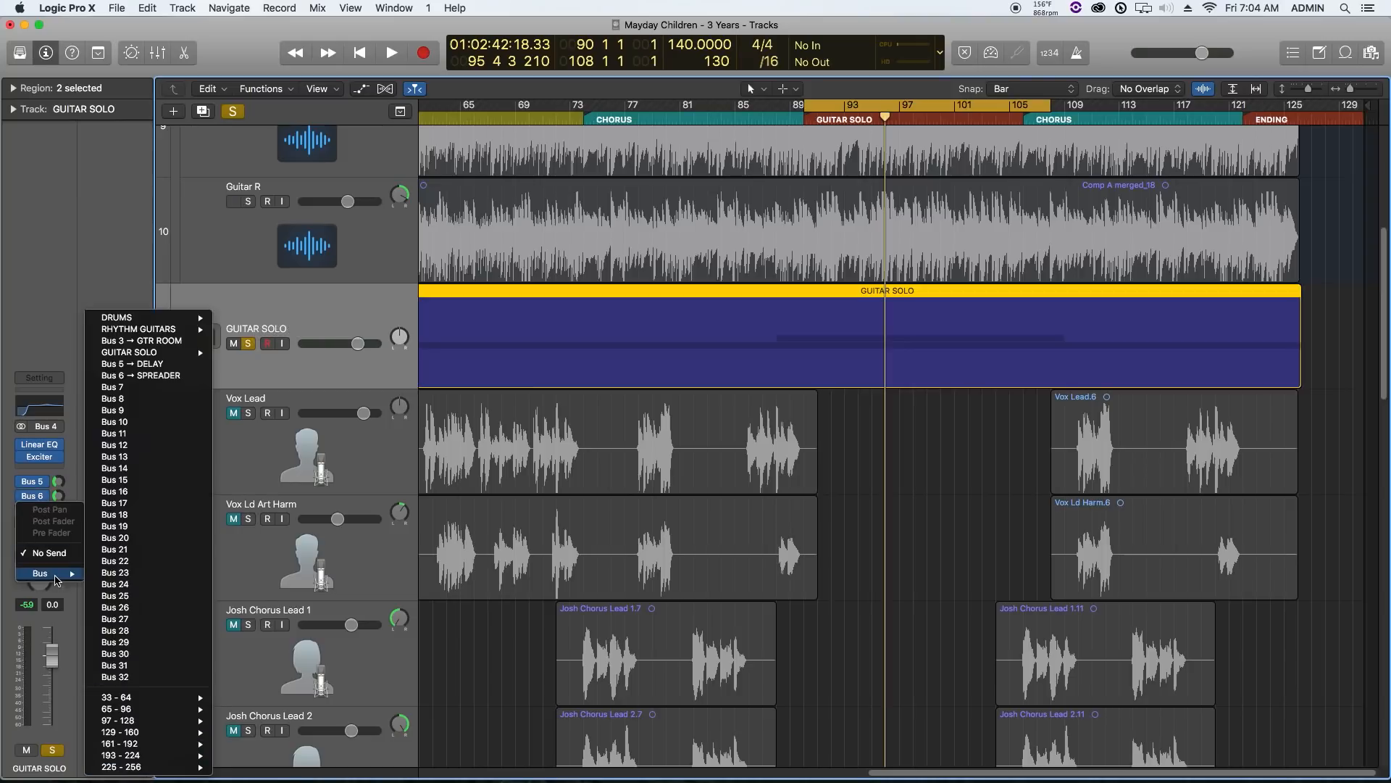
pyautogui.click(166, 342)
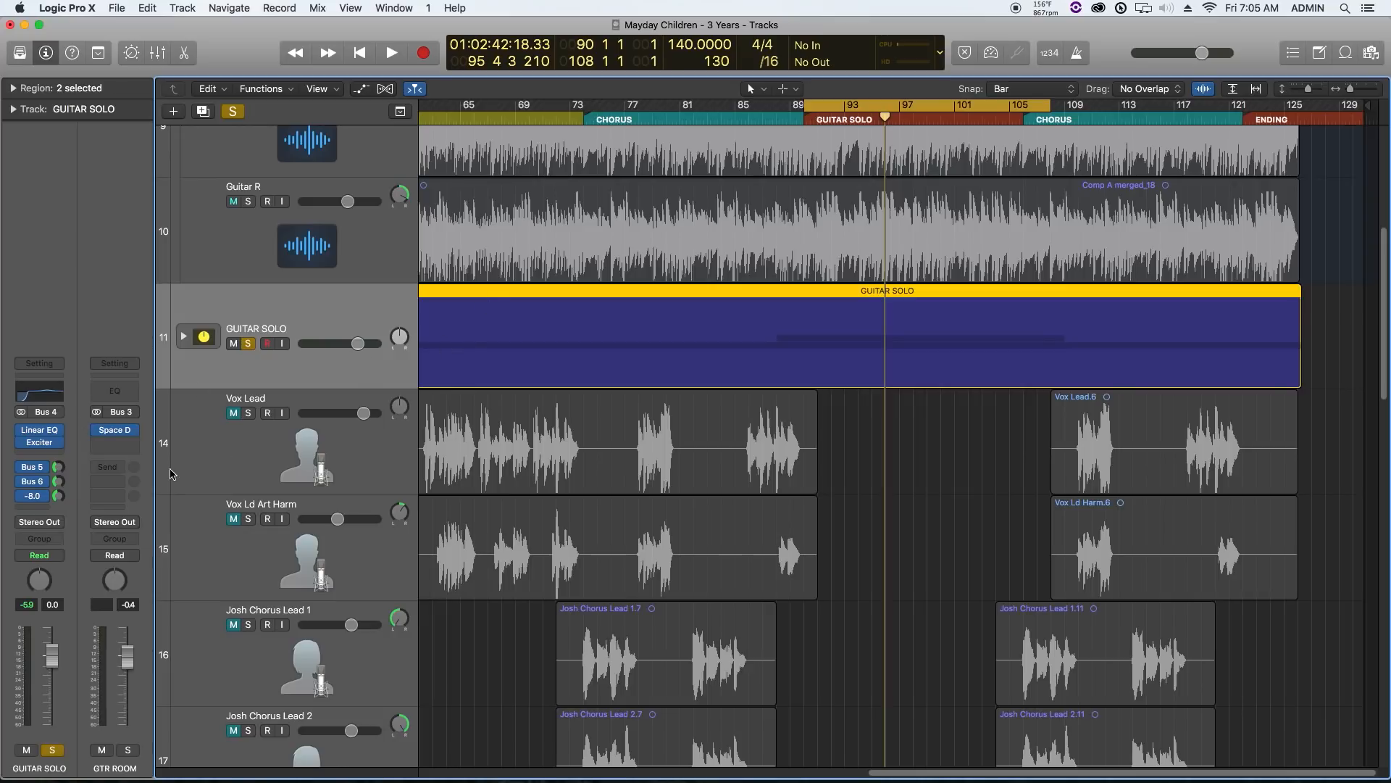
# - Play the soloed stack while bypassing and re-enabling its Bus 5, Bus 6 and Bus 3 sends, then stop
pyautogui.press('space')
pyautogui.moveTo(60, 496); pyautogui.dragTo(22, 496)
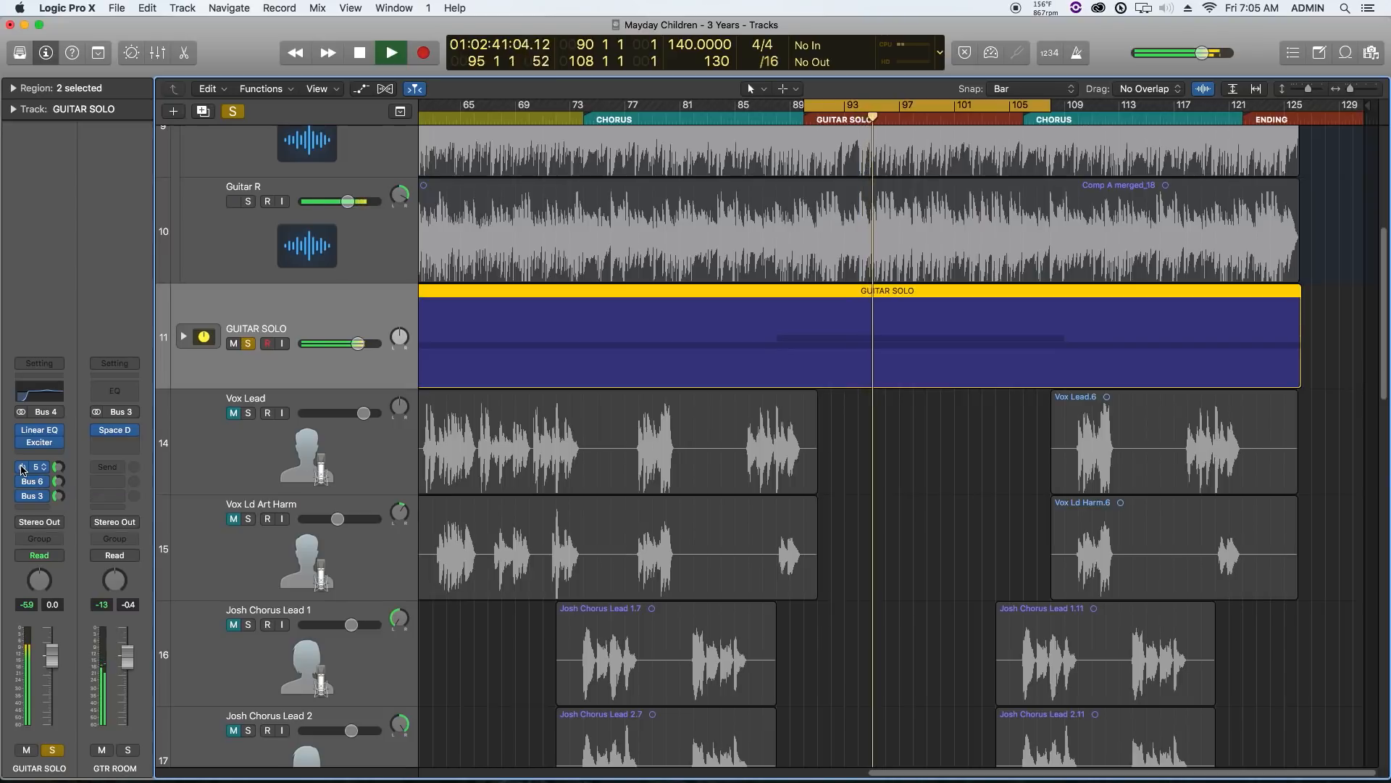
pyautogui.moveTo(22, 468); pyautogui.dragTo(21, 498)
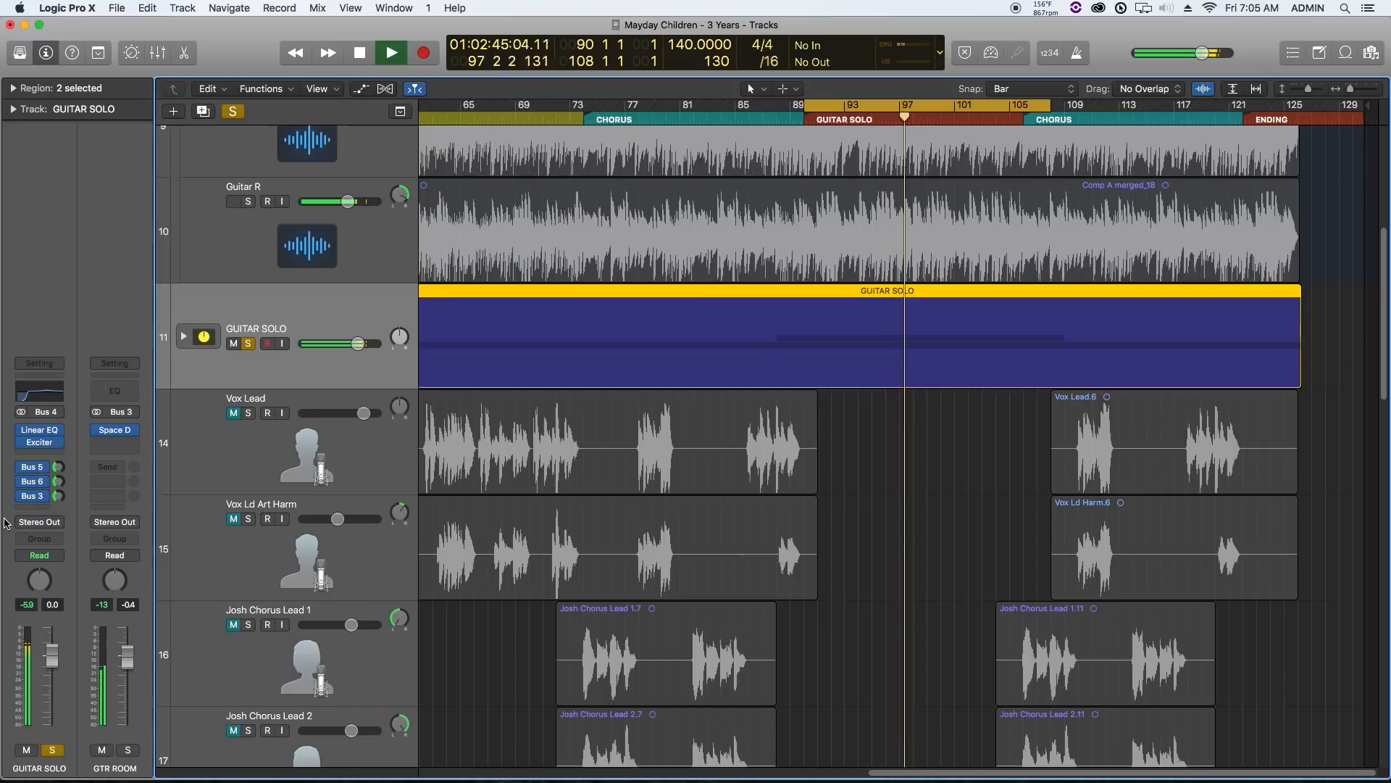
pyautogui.press('space')
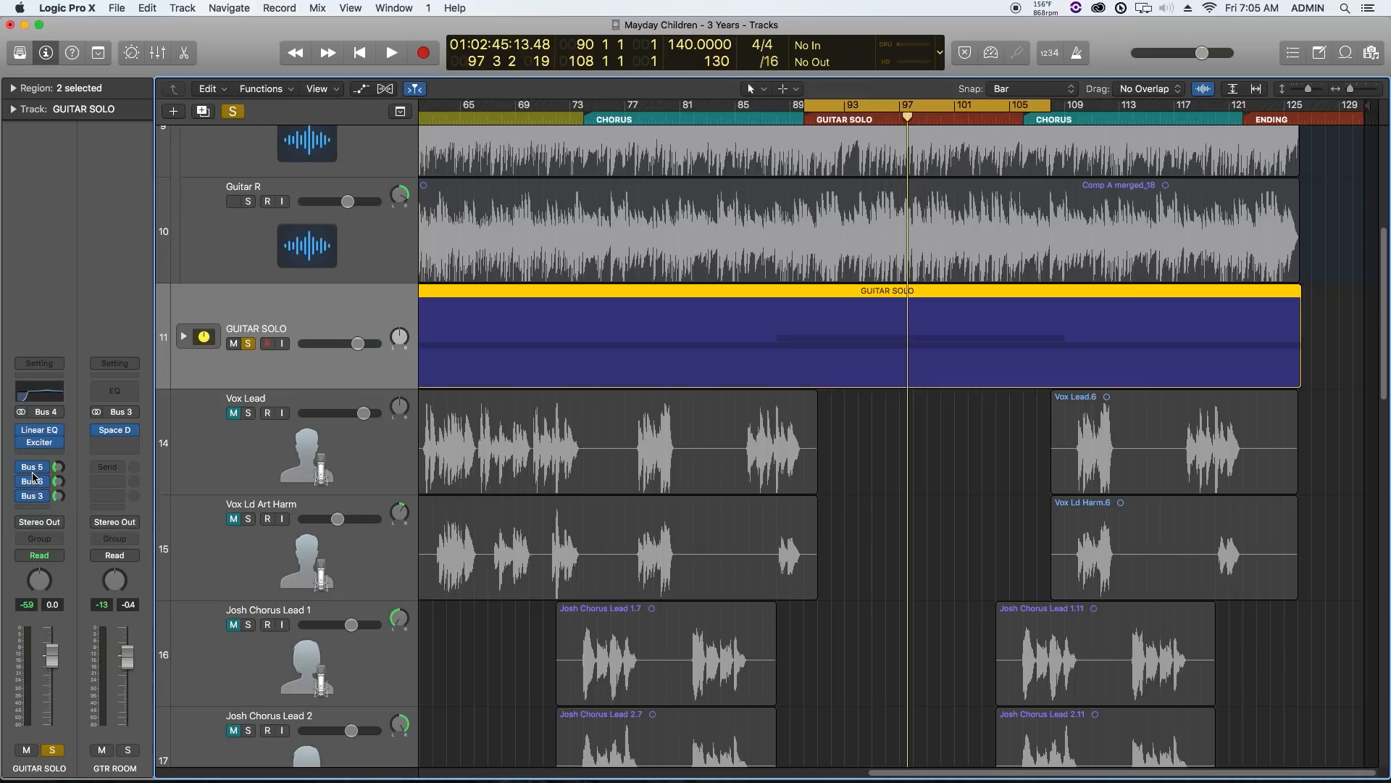
# - Unsolo the GUITAR SOLO stack and expand it to show its Guitar Solo and Guitar Solo Tags tracks across the song
pyautogui.click(248, 344)
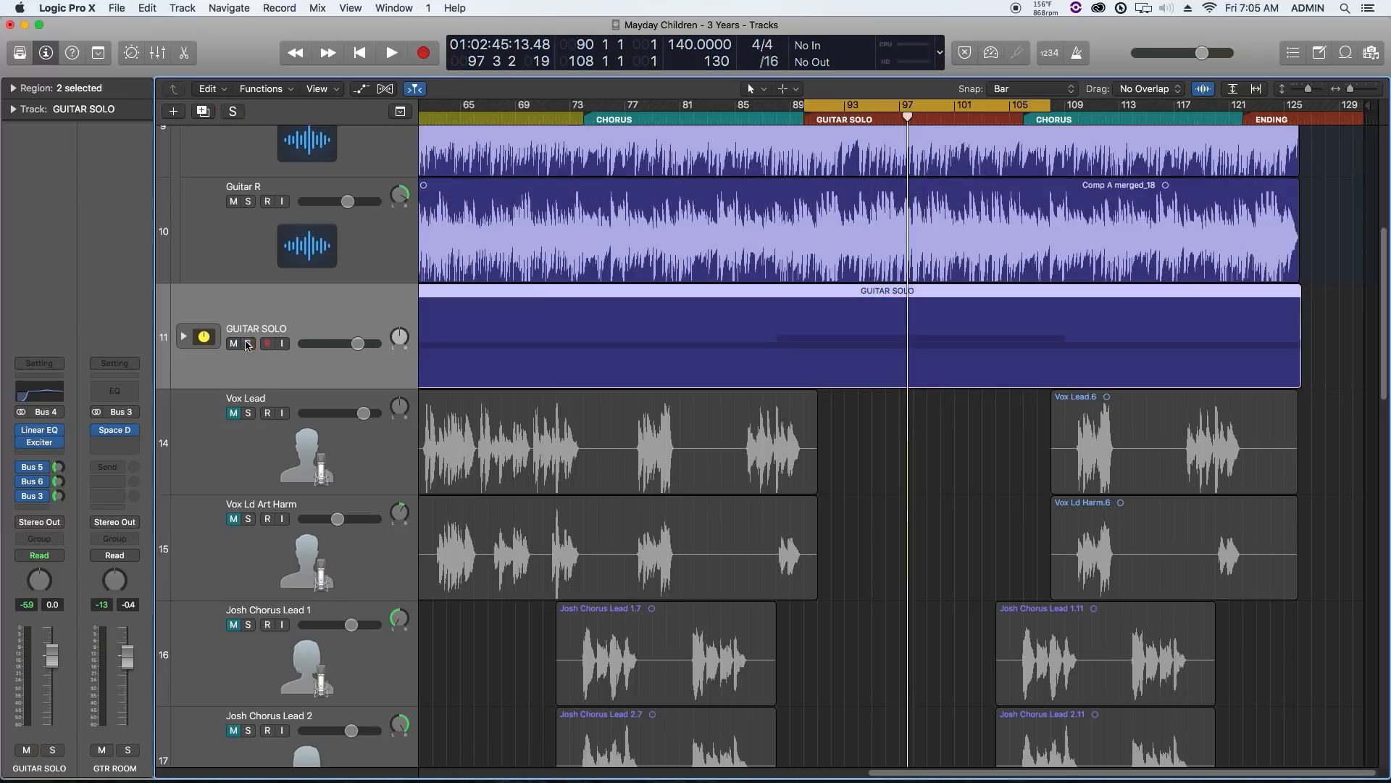
pyautogui.click(184, 337)
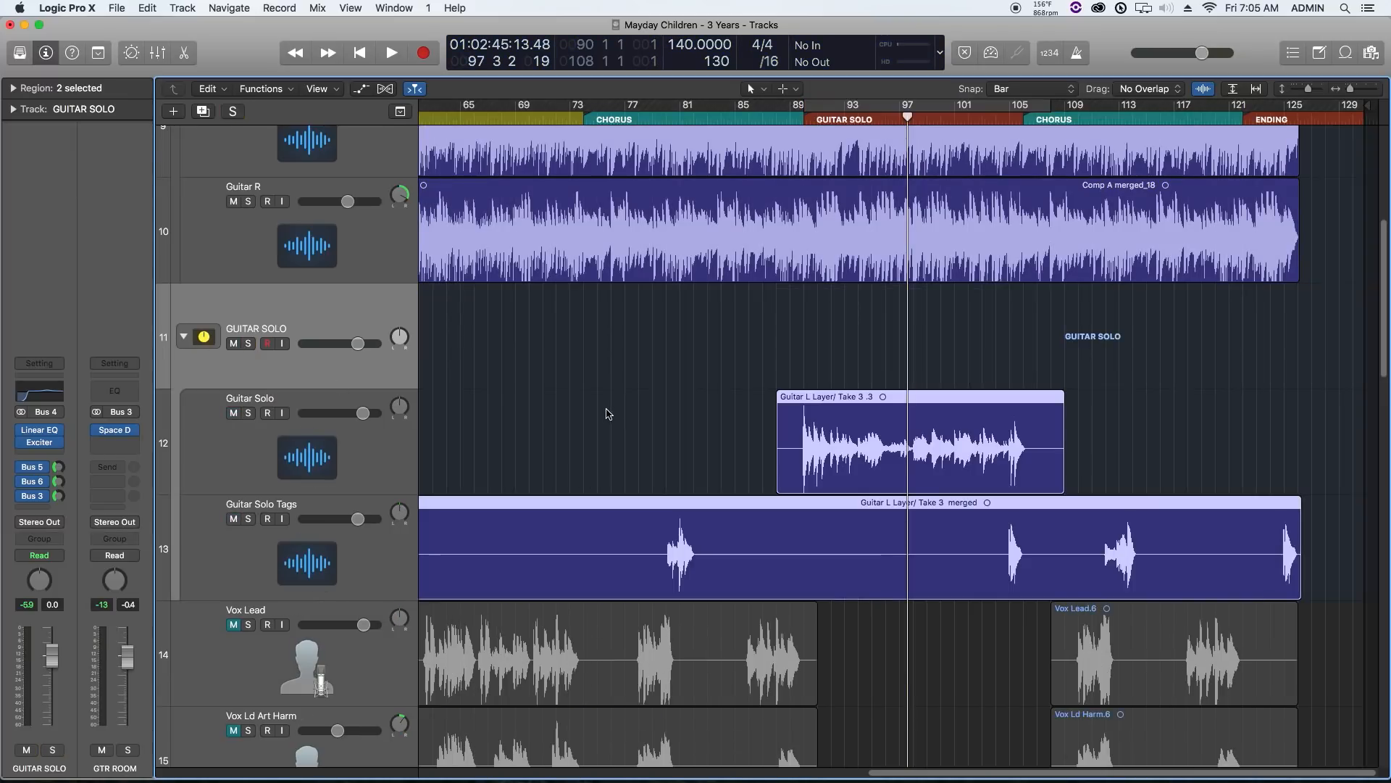
pyautogui.press('super+Left')
pyautogui.press('super+Left')
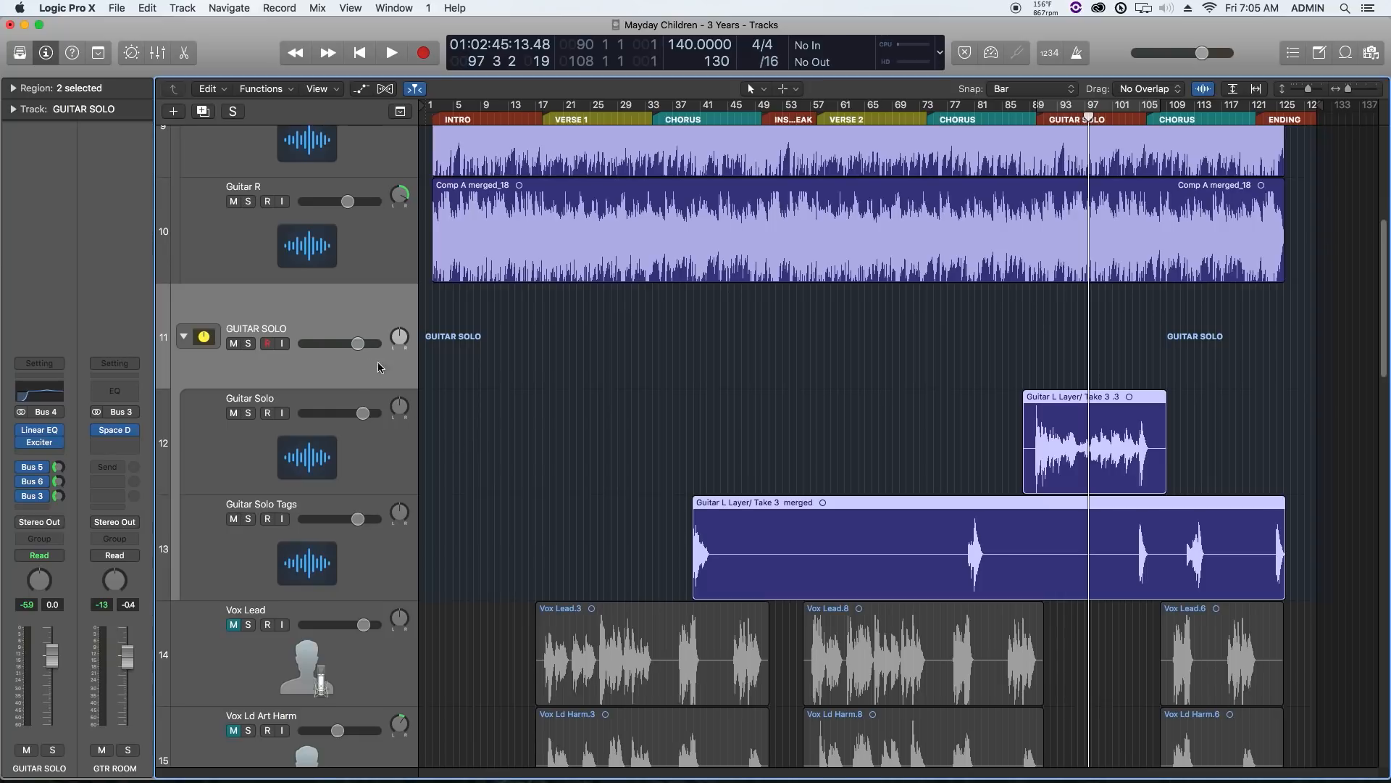
# - Play the guitar tags in the mix from bar 39 and in the second chorus, then from just before the guitar solo
pyautogui.click(1029, 118)
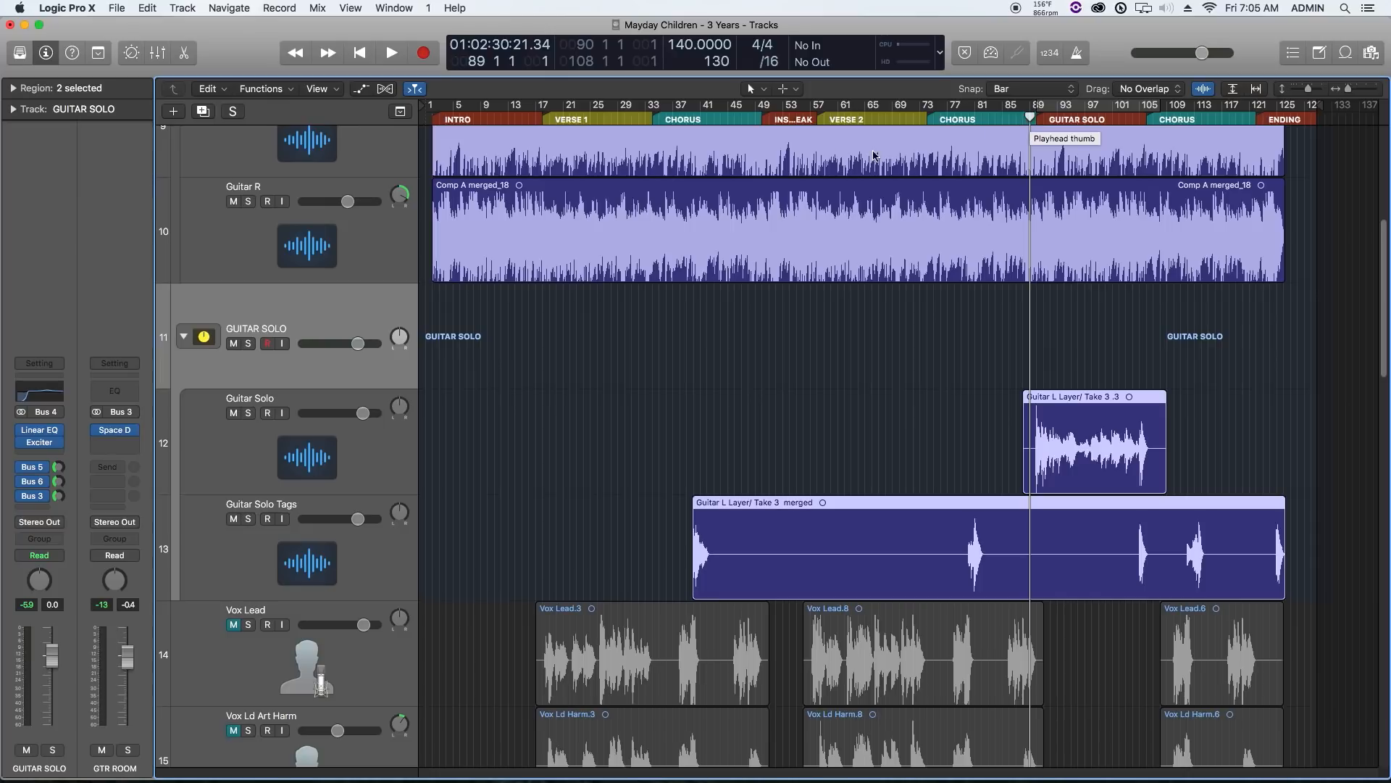
pyautogui.click(686, 119)
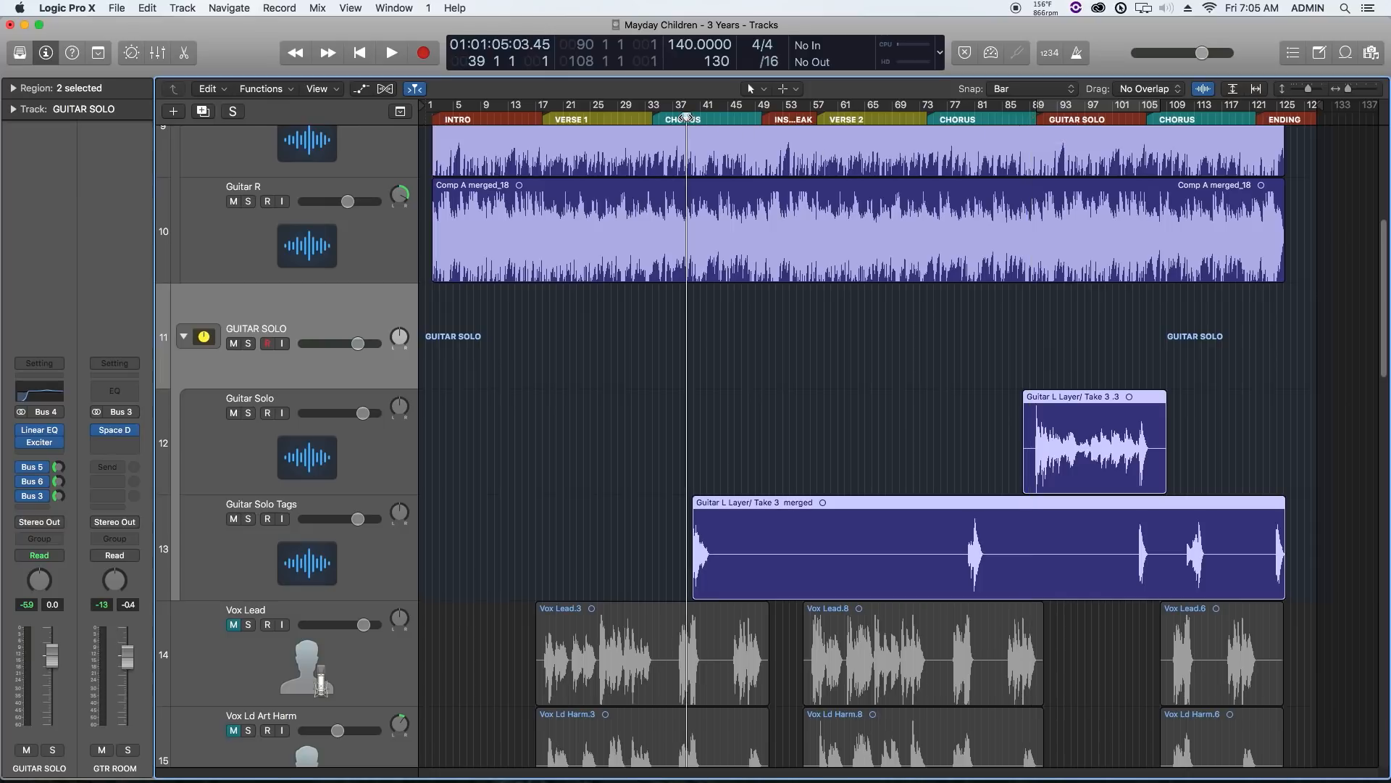
pyautogui.press('space')
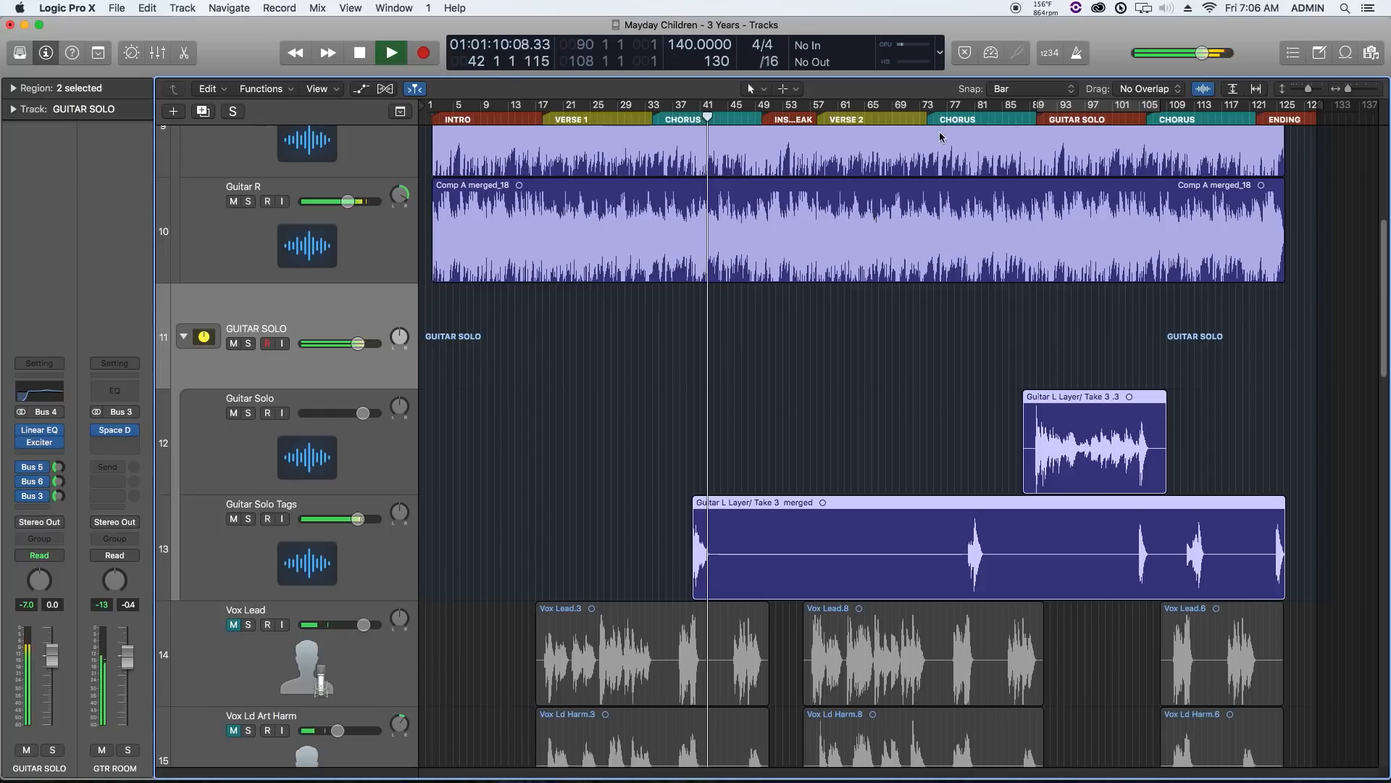
pyautogui.click(953, 119)
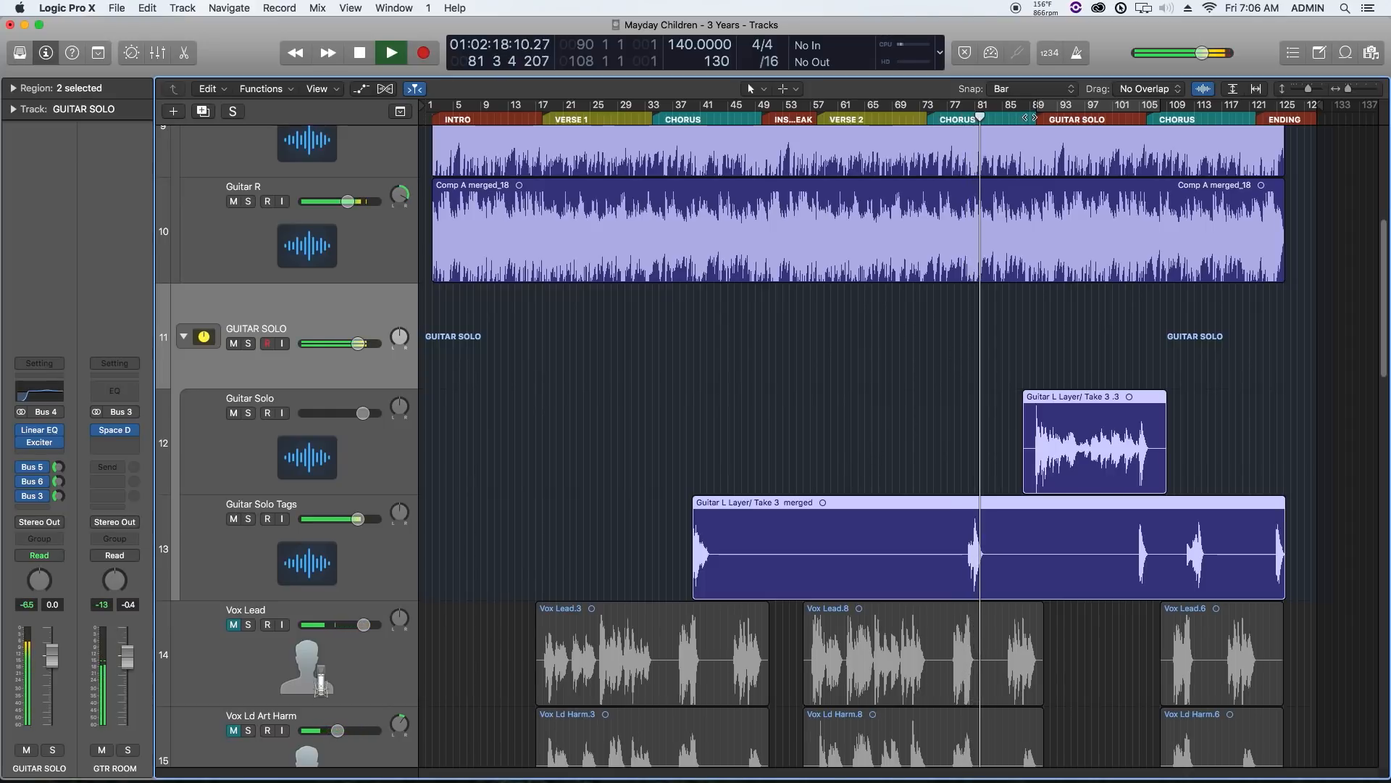
pyautogui.click(1029, 121)
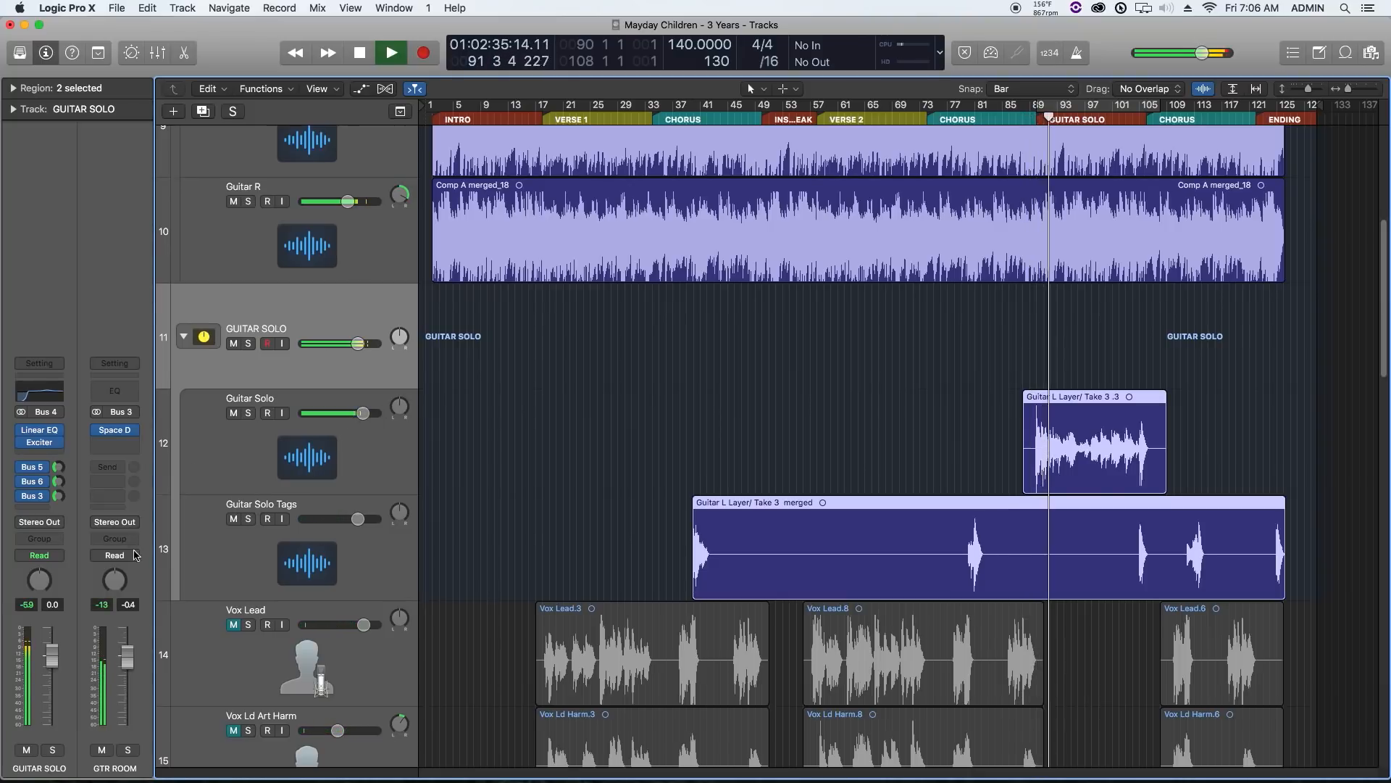
# - Adjust the GUITAR SOLO stack's Bus 5 and Bus 6 send levels during the solo, play the final chorus tag and stop
pyautogui.moveTo(59, 469); pyautogui.dragTo(61, 487)
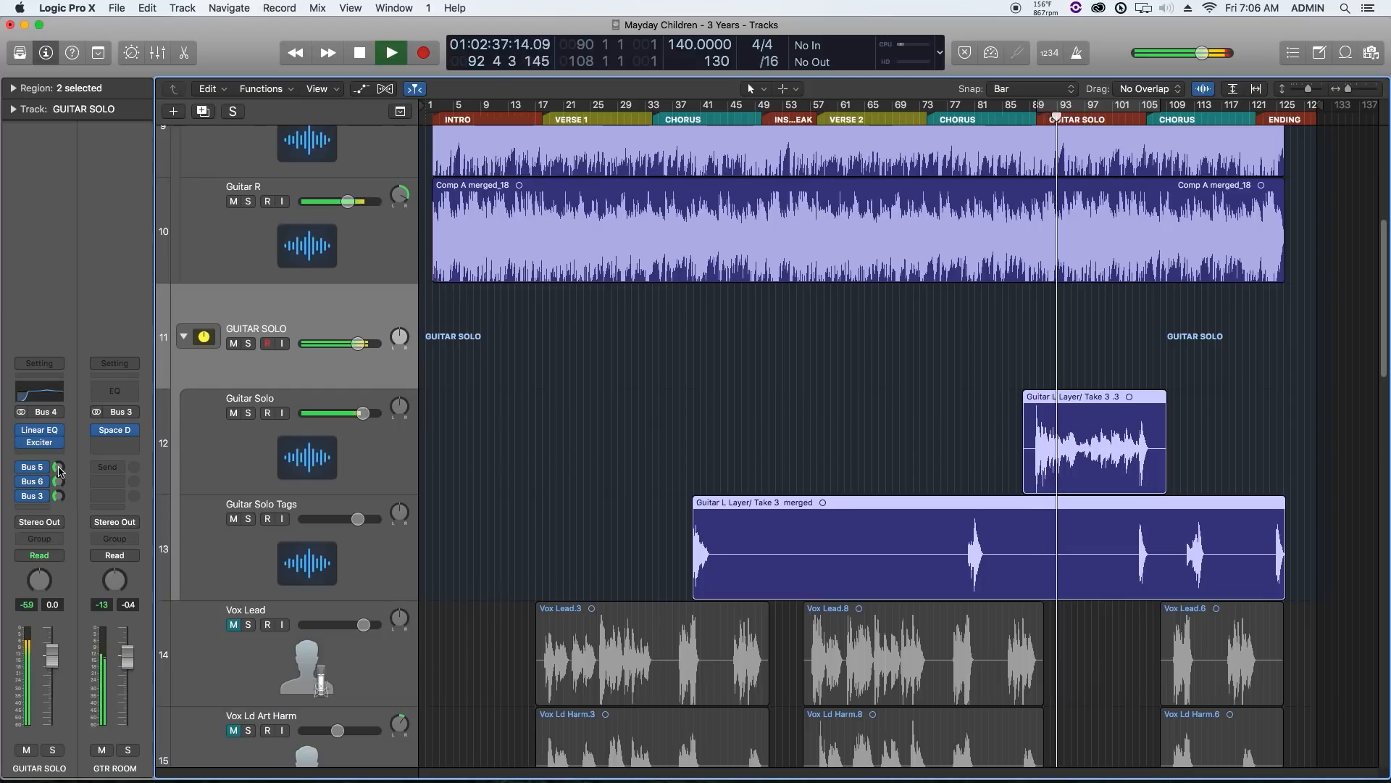
pyautogui.click(59, 483)
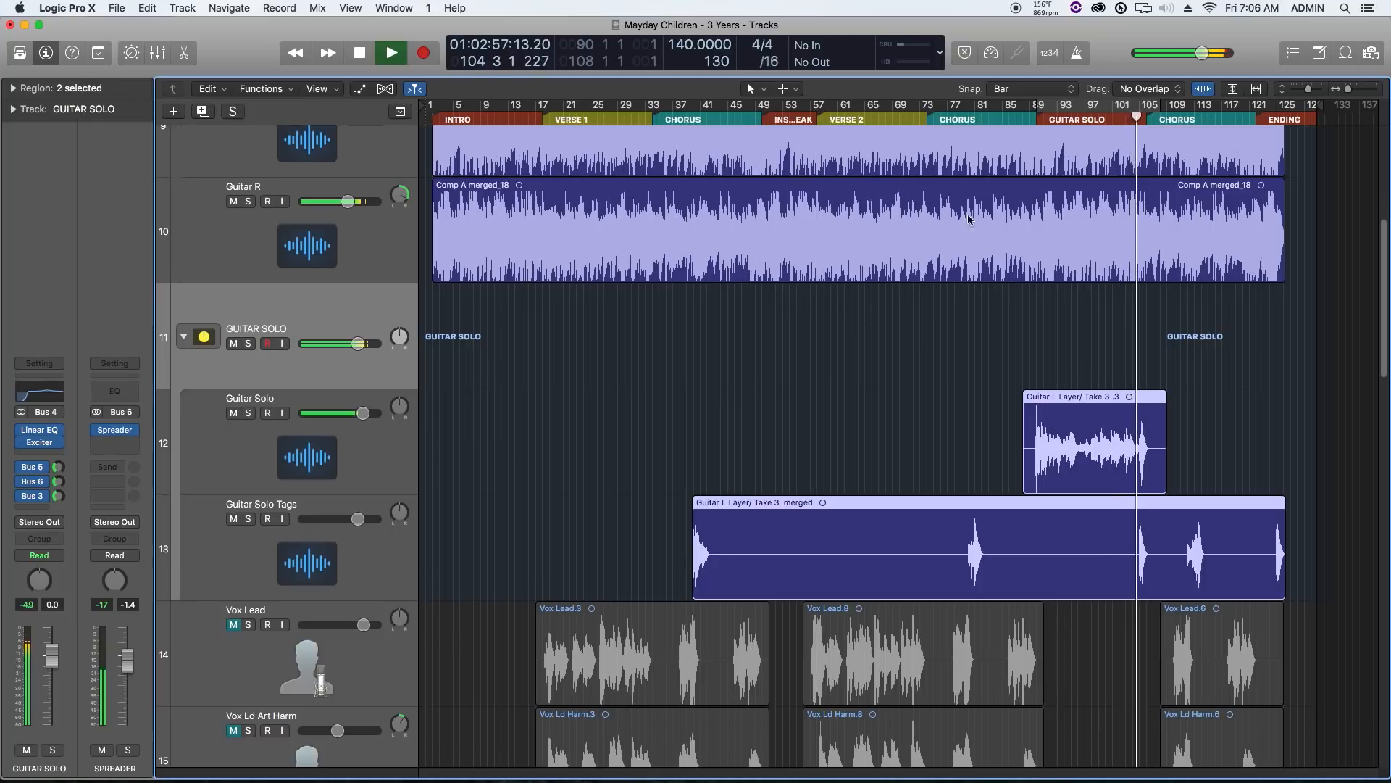
pyautogui.click(1181, 119)
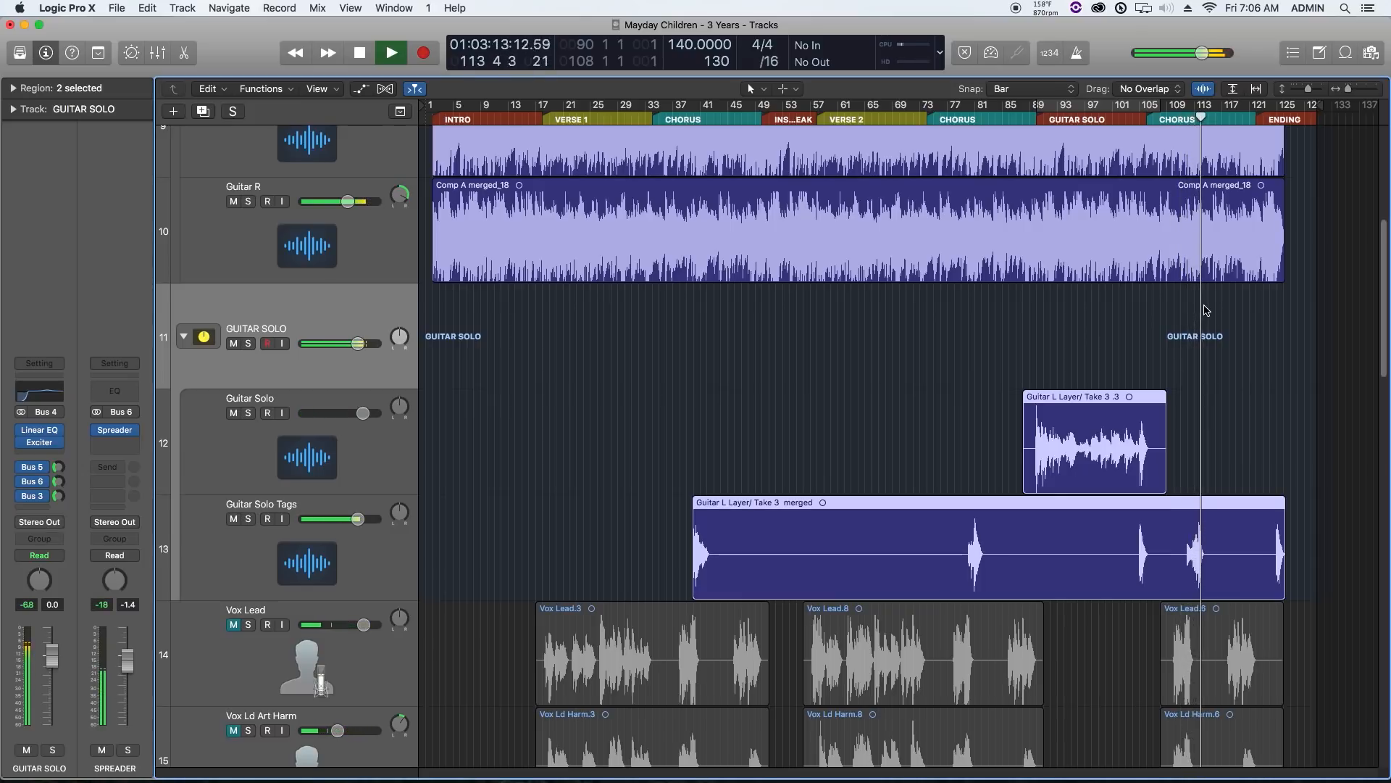
pyautogui.press('space')
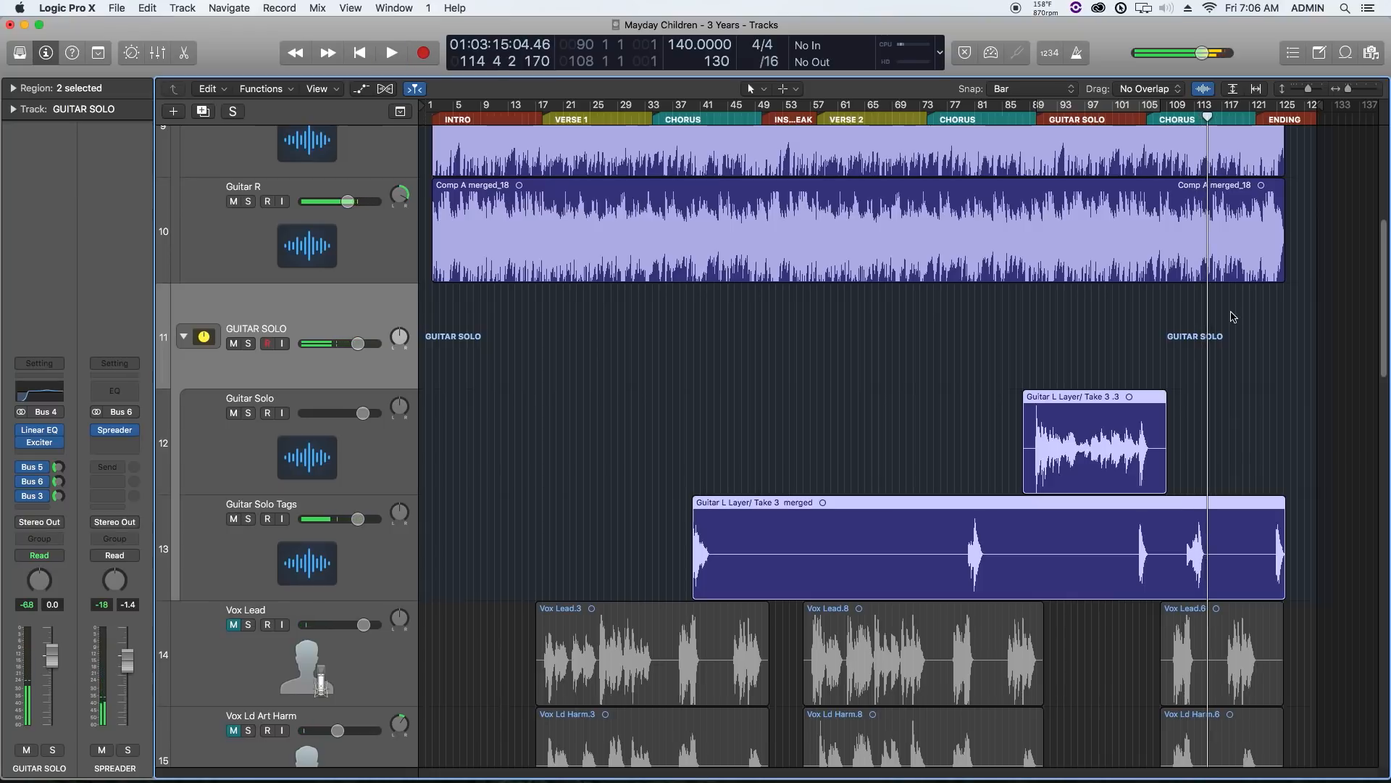